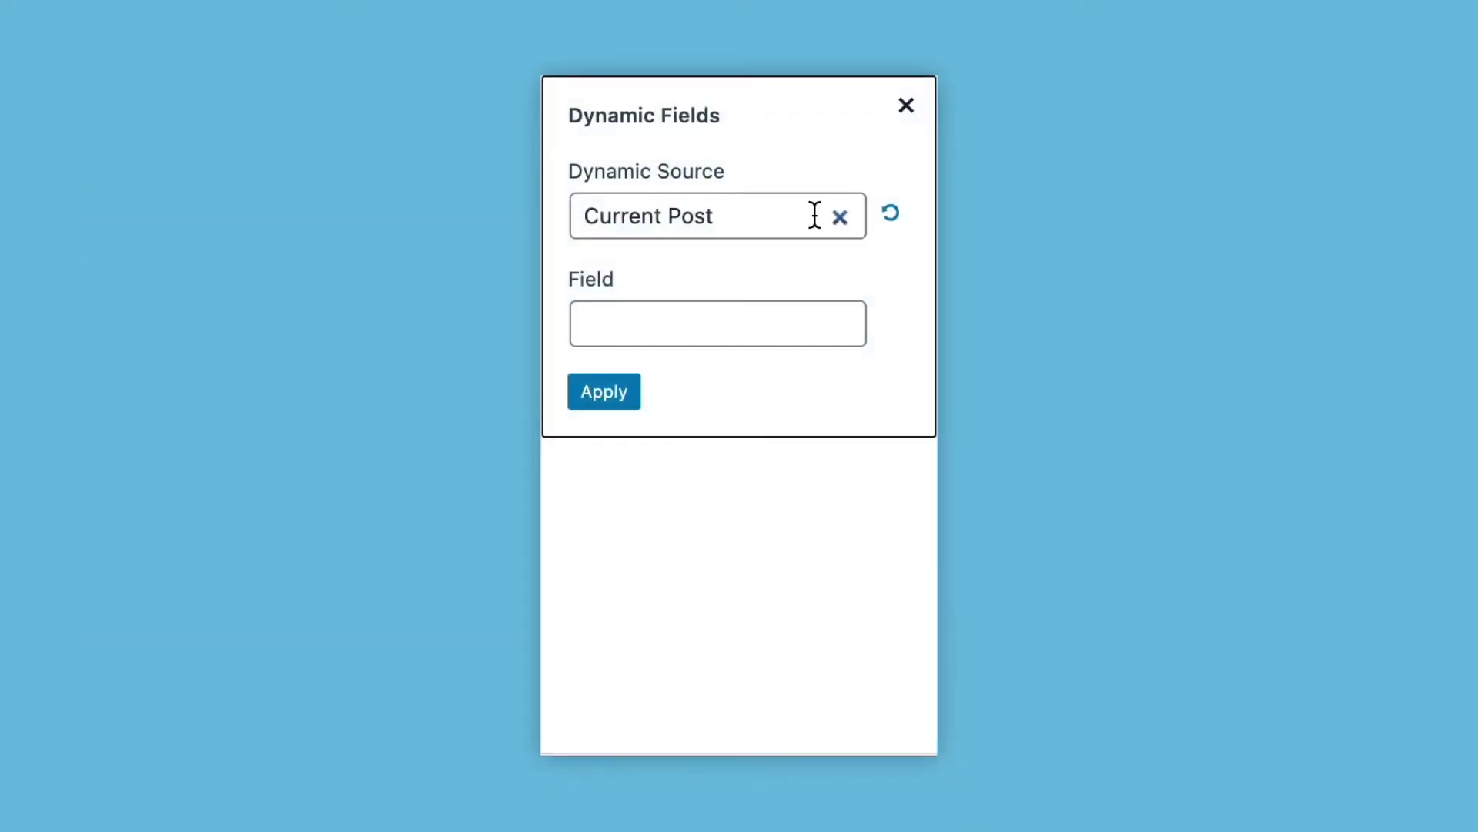
Step: Preview the Dynamic Fields popover, keeping Current Post as source and browsing the Field list
click(795, 215)
click(746, 271)
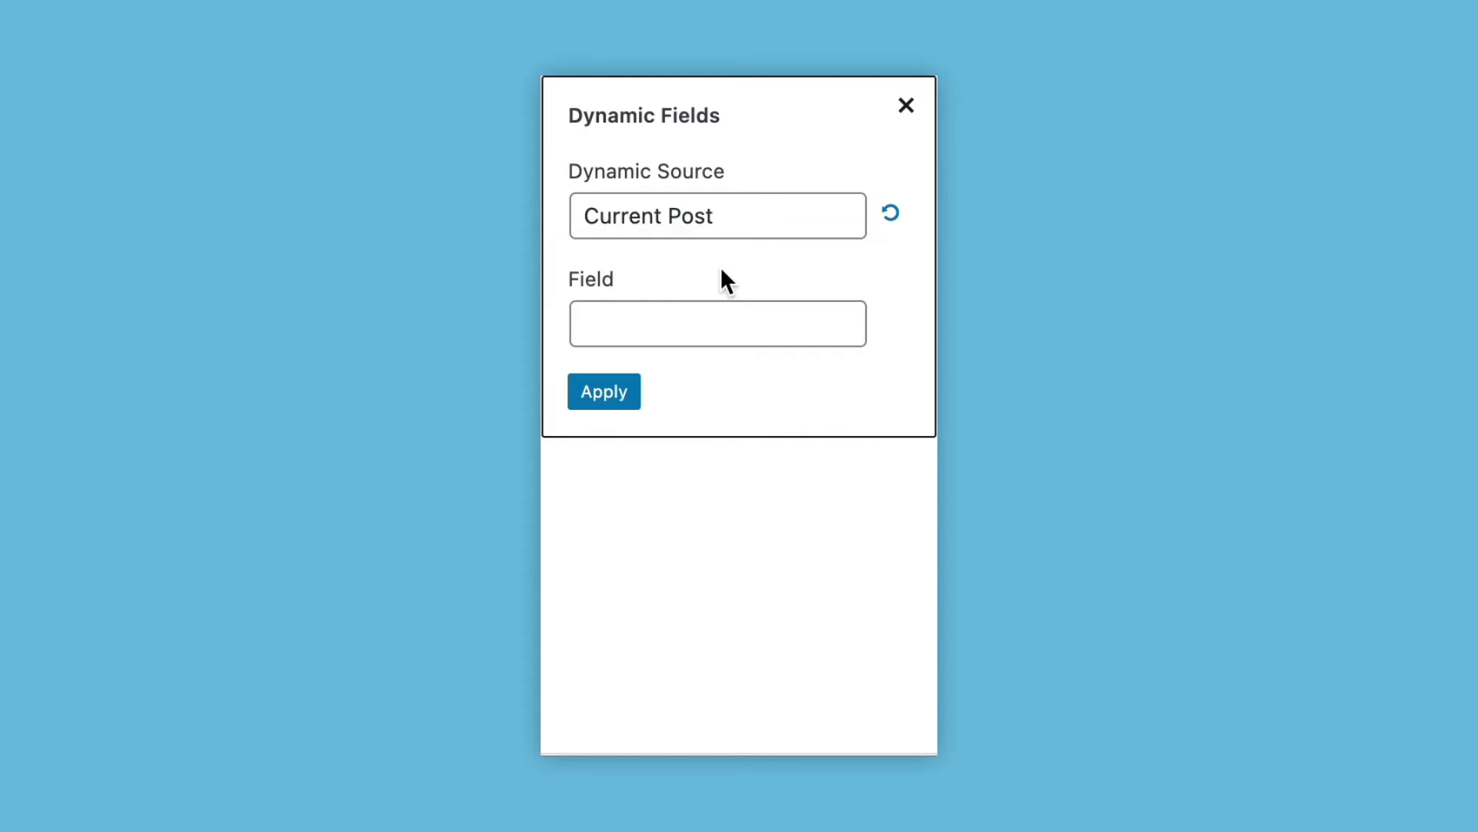
click(718, 326)
scroll(728, 517, down, 10)
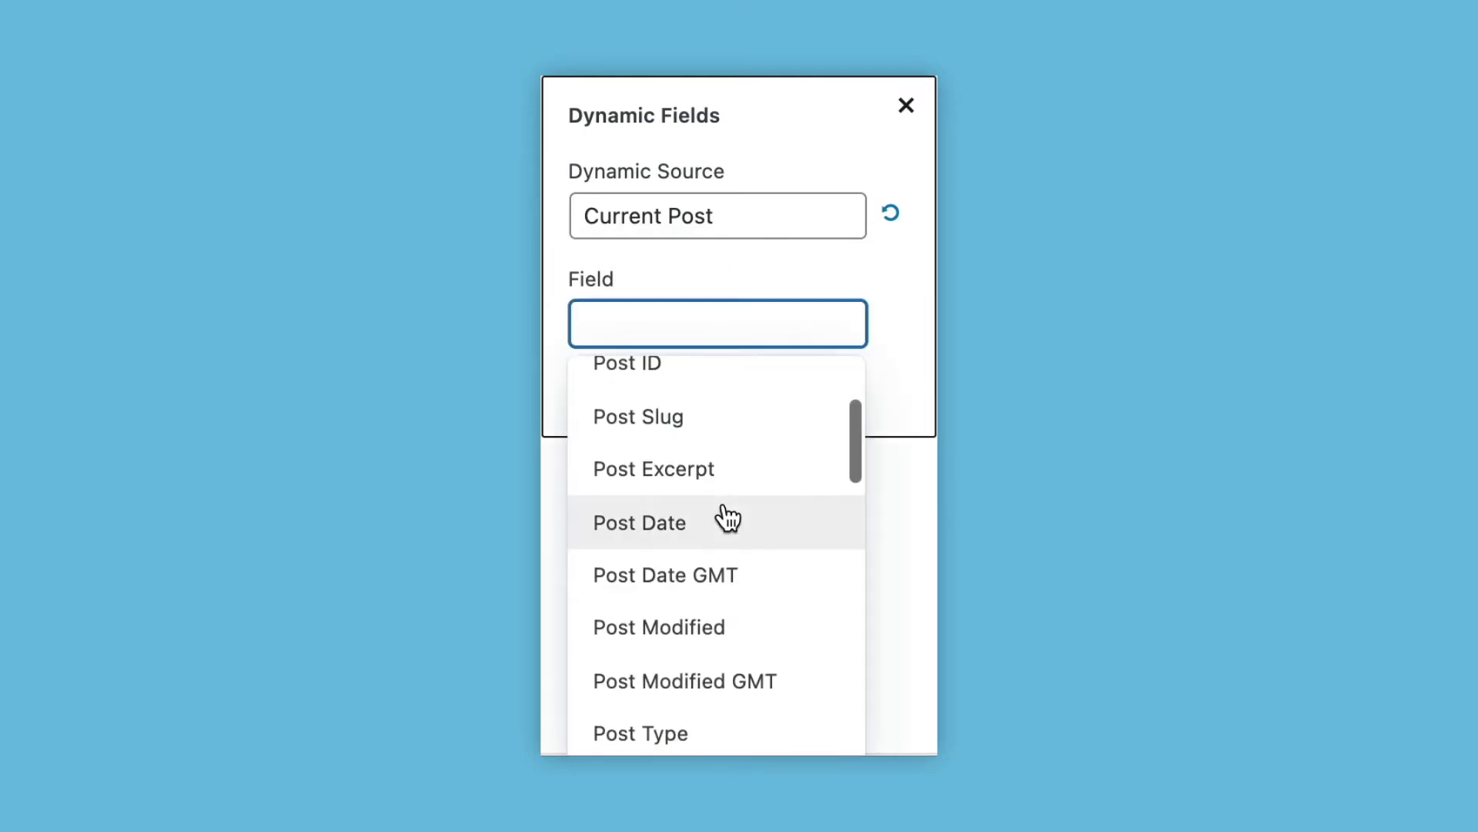
scroll(723, 517, down, 3)
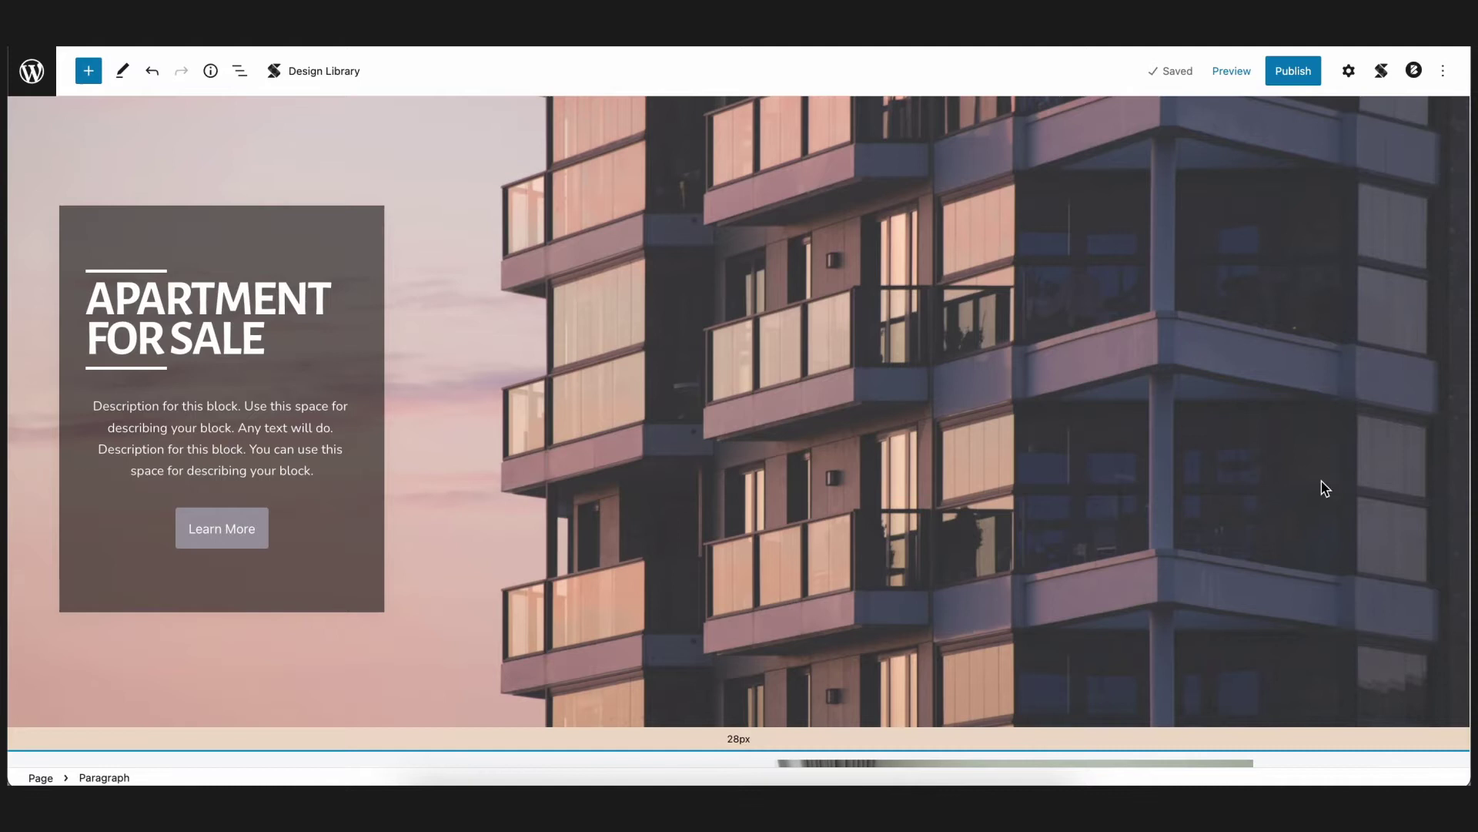
Step: Scroll down to Other Listings, then back up to the three Town Square Apartments cards
scroll(1318, 499, down, 6)
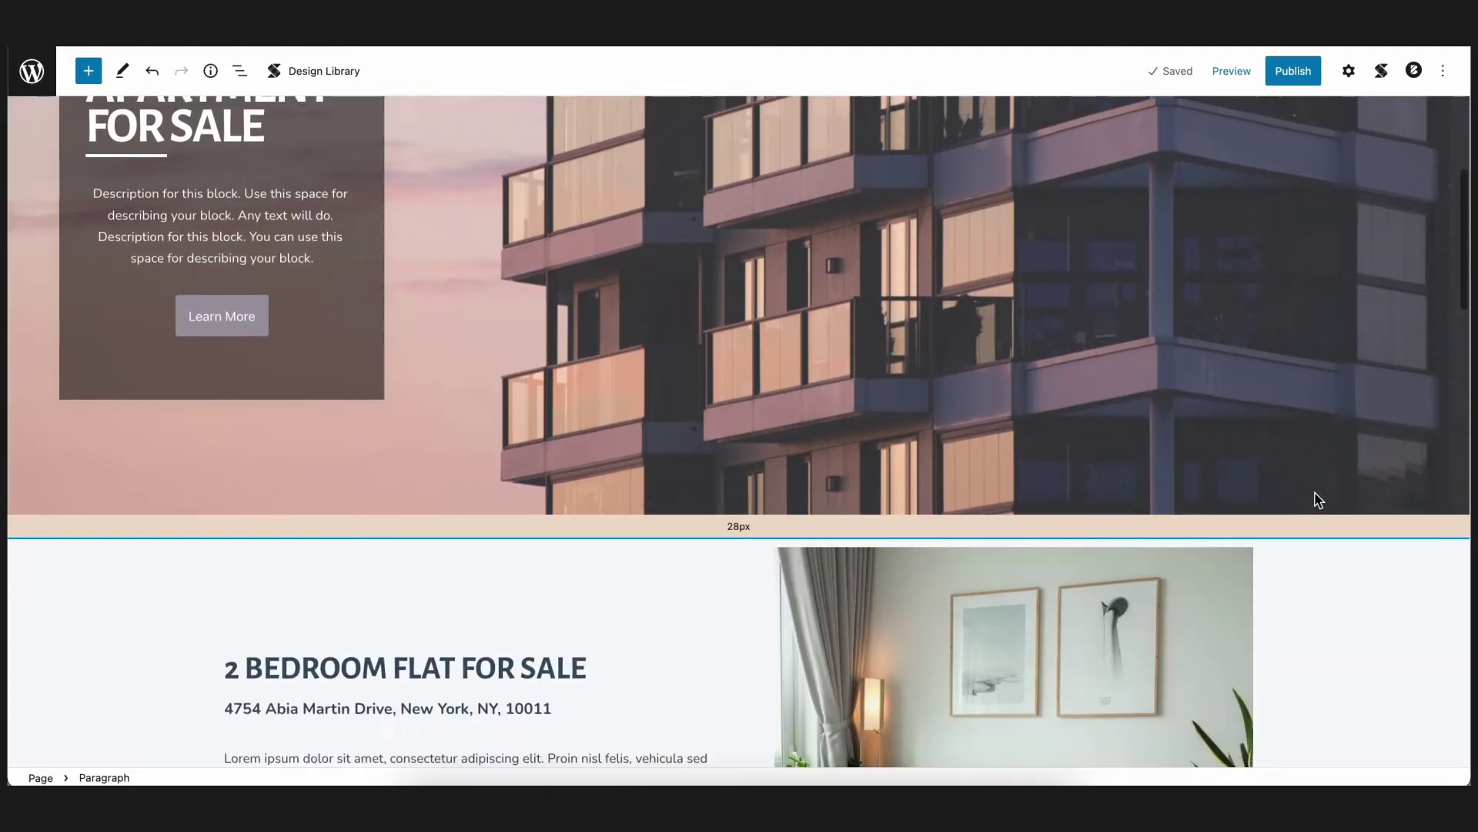
scroll(1316, 494, down, 2)
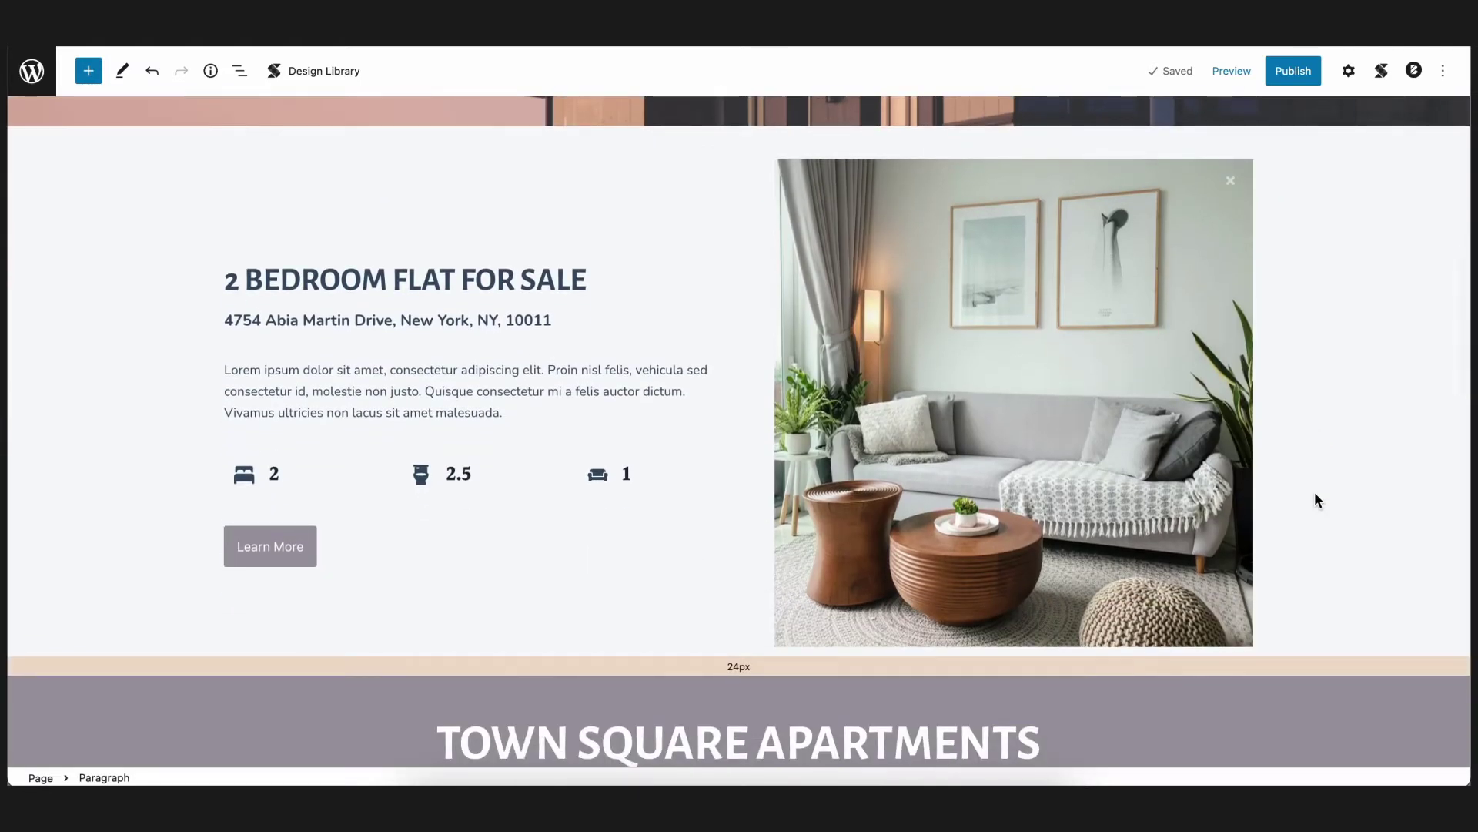
scroll(1313, 499, down, 5)
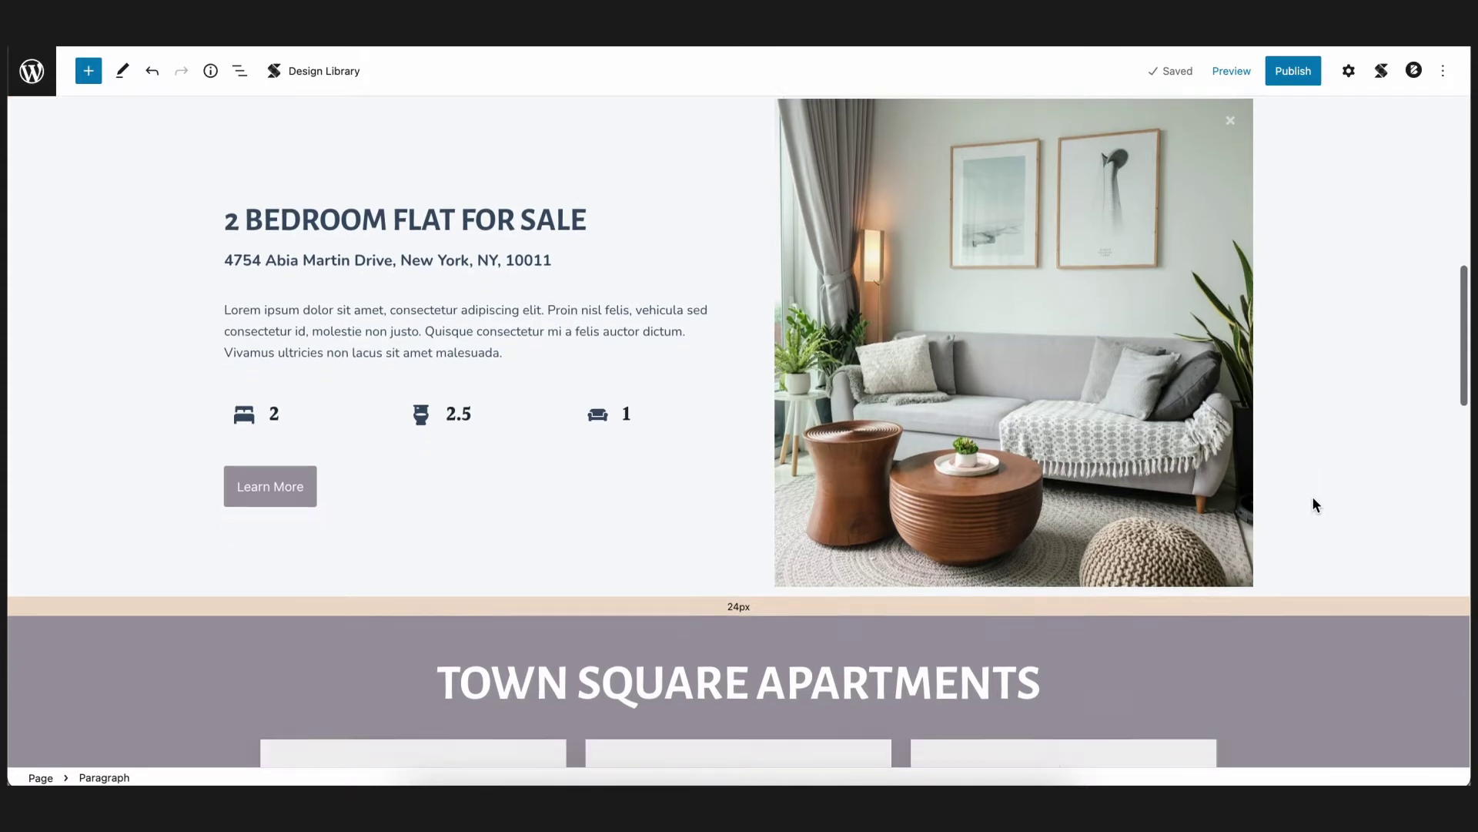
scroll(1312, 497, down, 3)
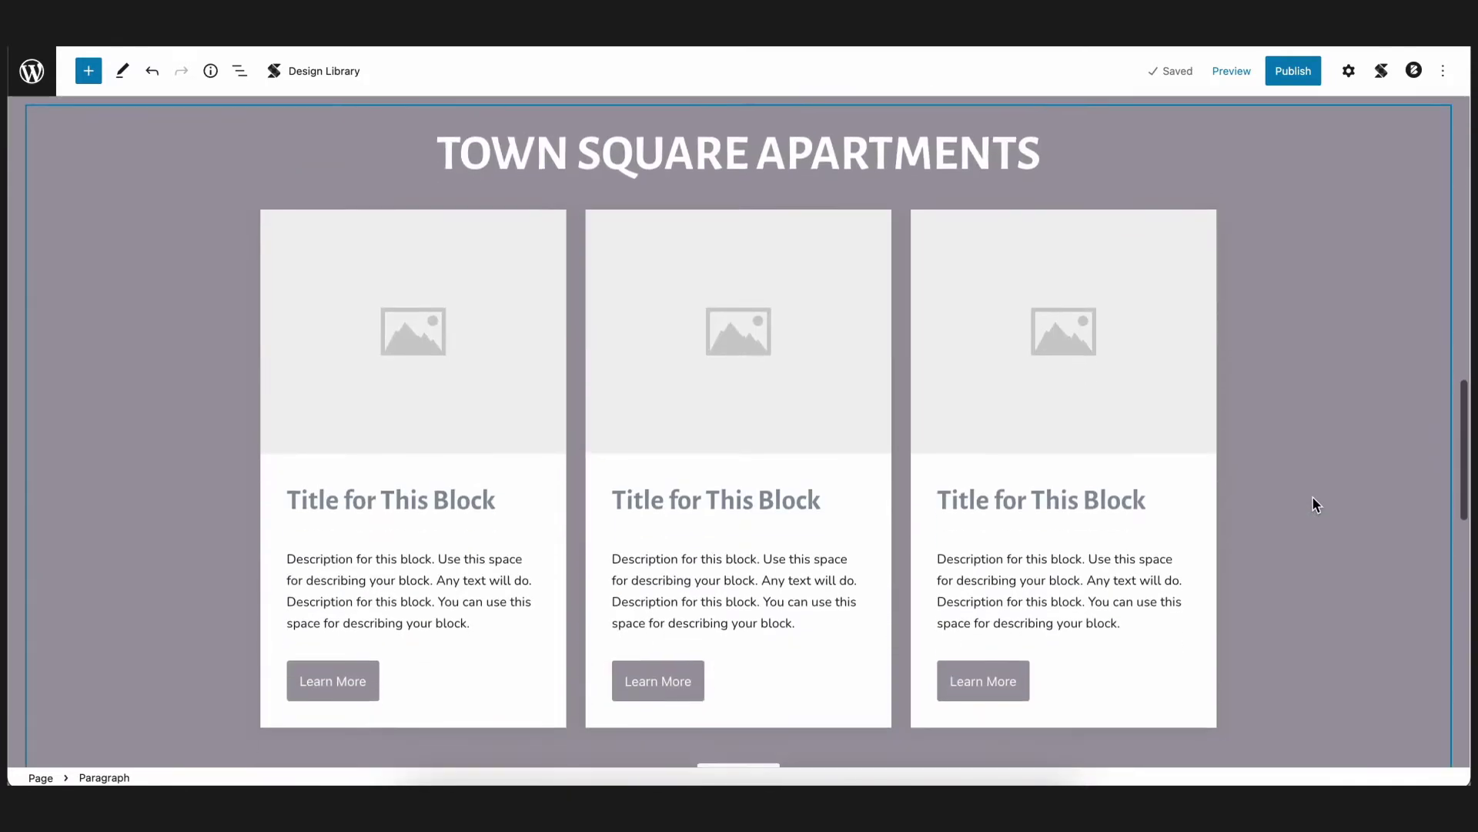
scroll(1324, 544, down, 8)
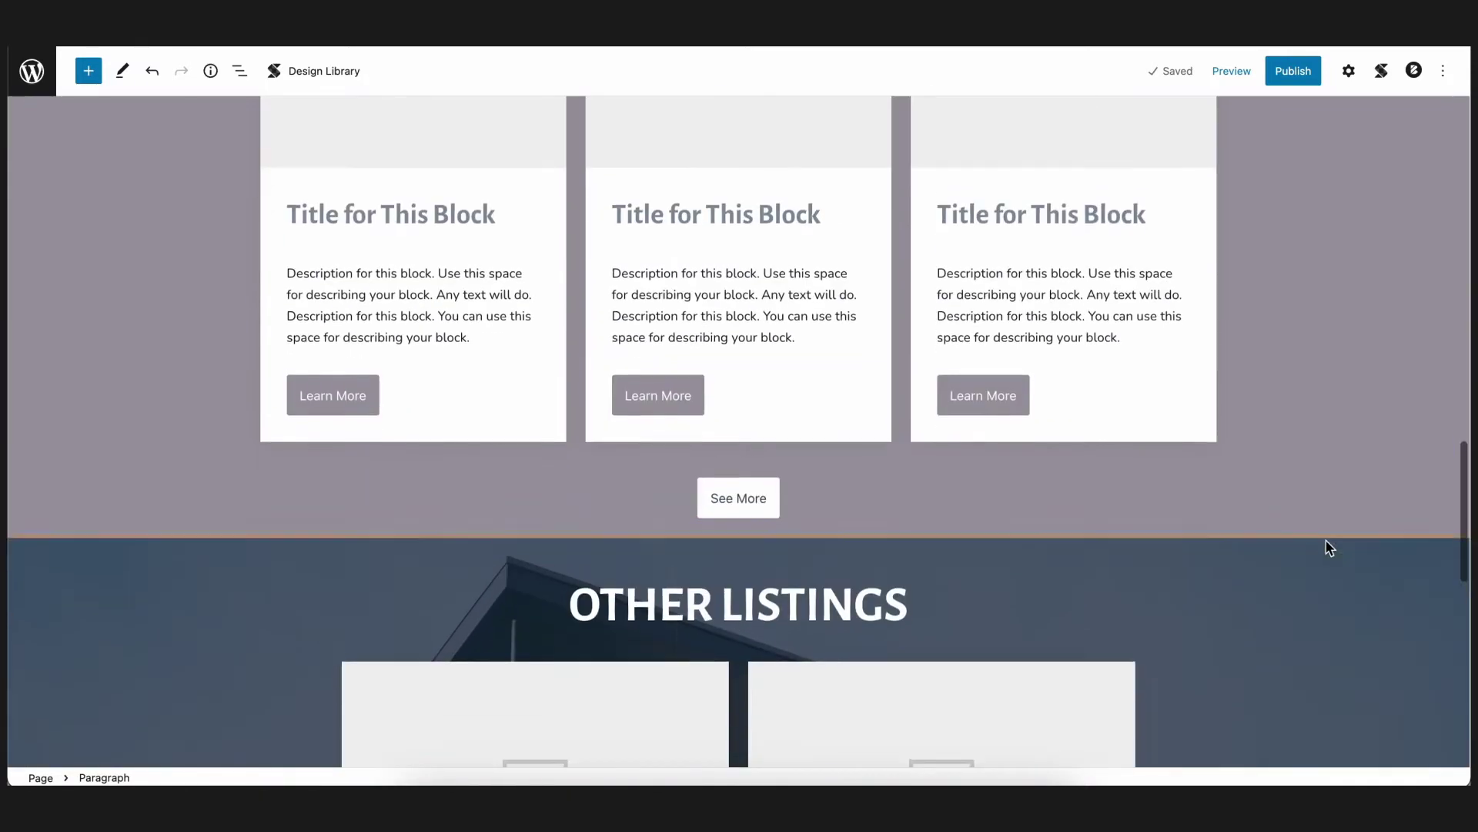
scroll(1326, 541, down, 2)
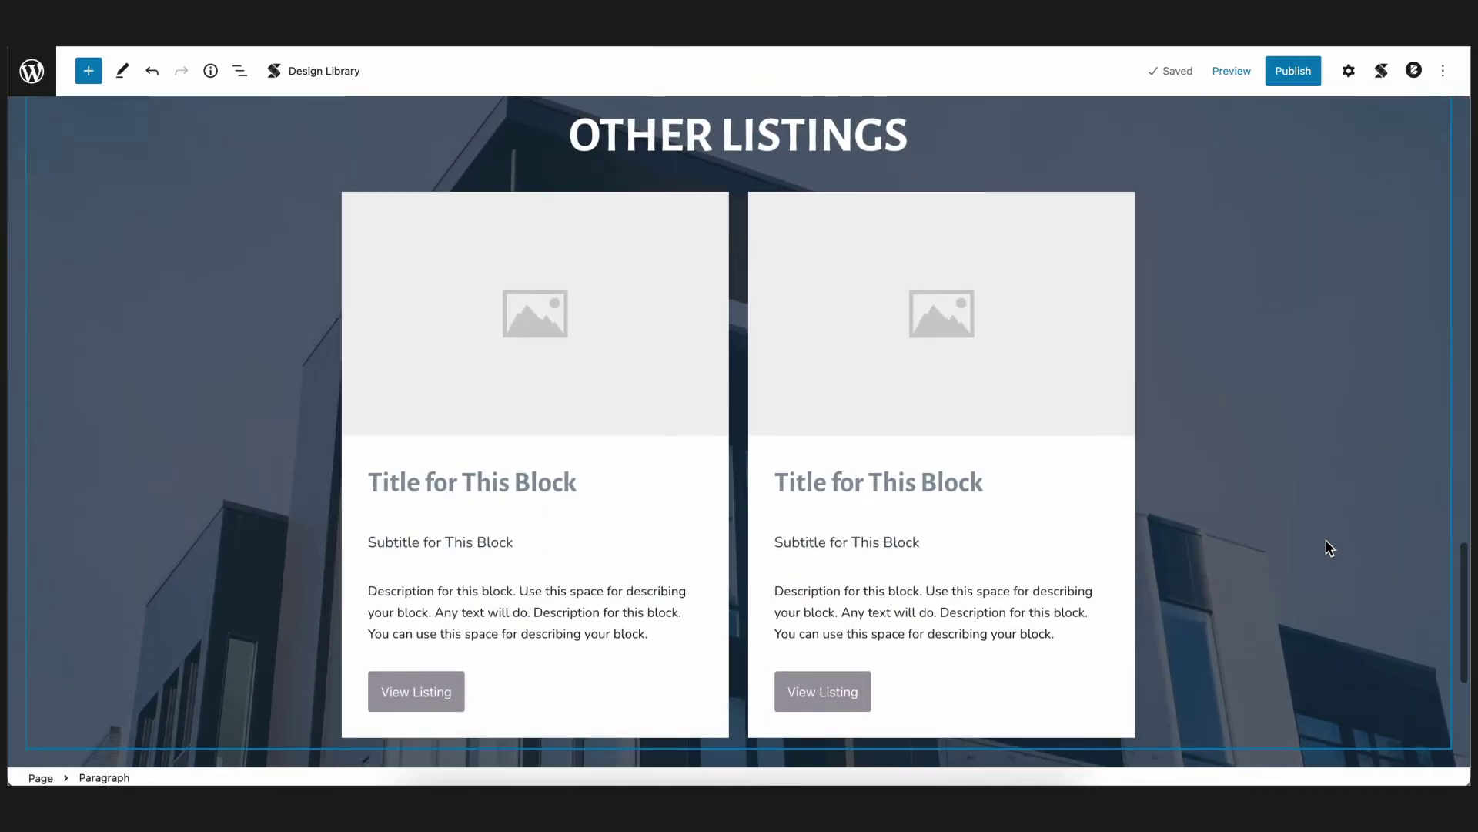
scroll(1326, 540, up, 8)
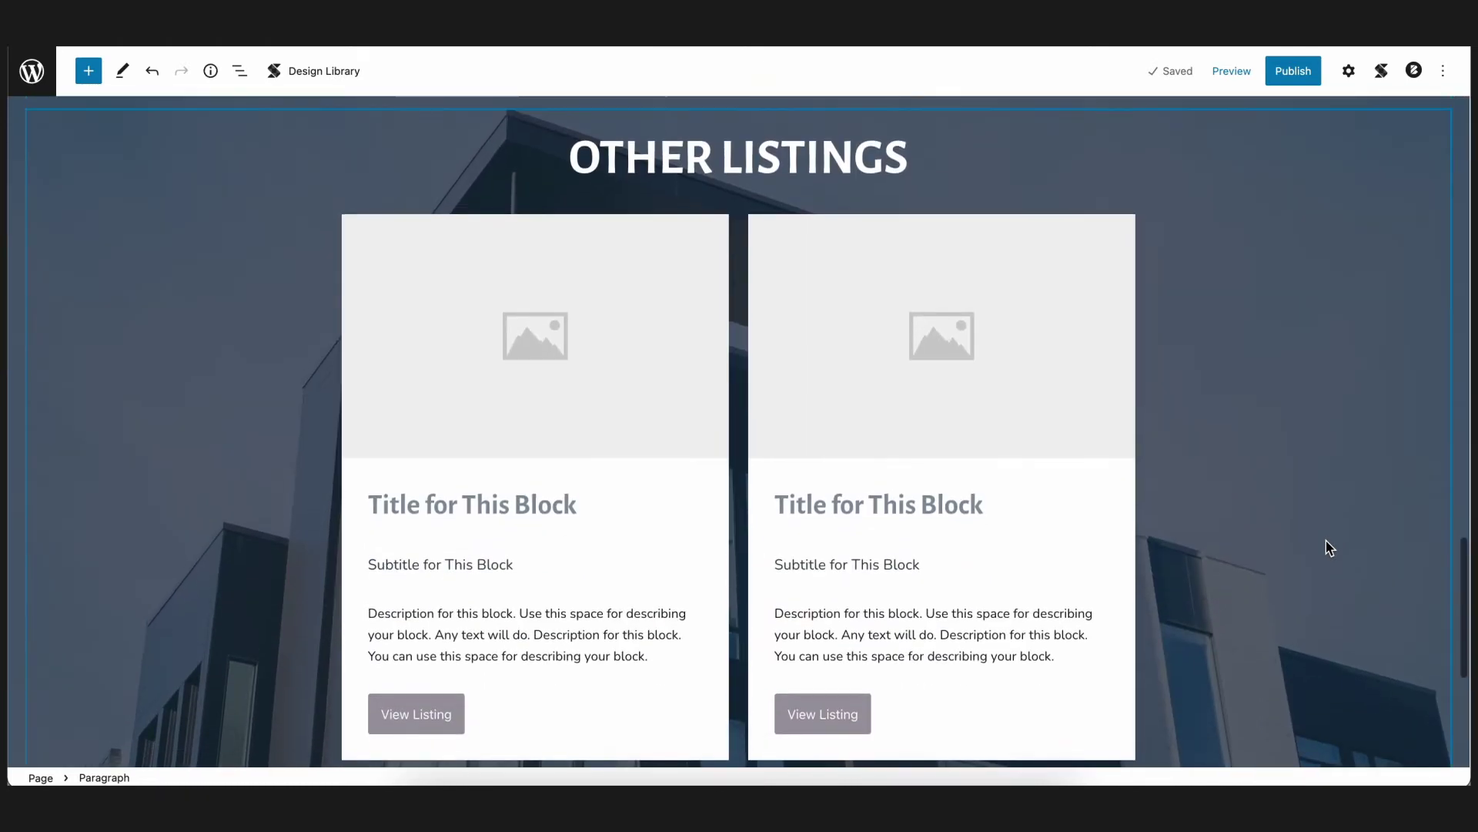
scroll(1326, 541, up, 2)
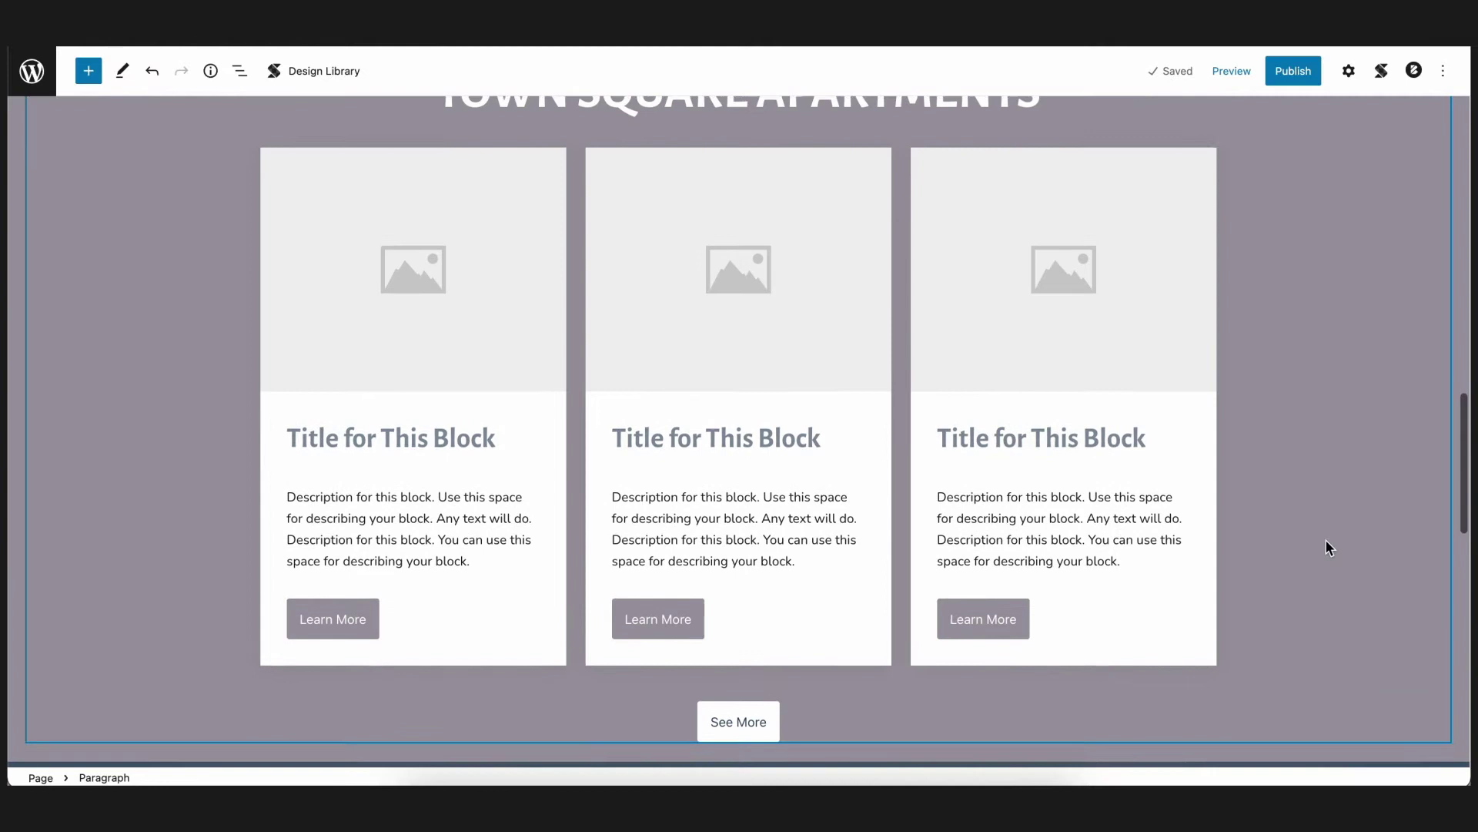
scroll(1326, 547, up, 1)
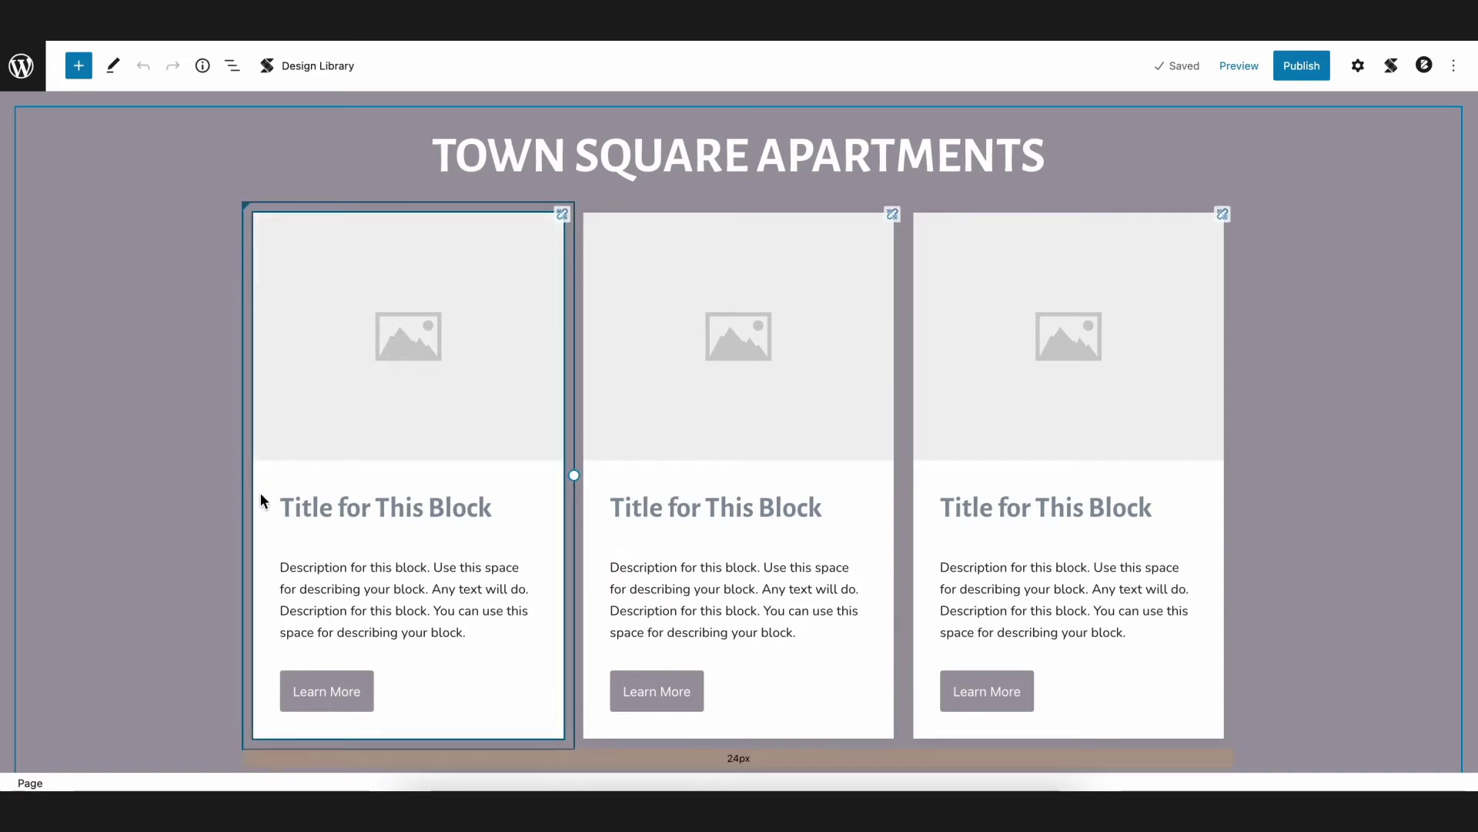
Step: Point the first card heading's dynamic source to Other Posts > Living Room
click(281, 505)
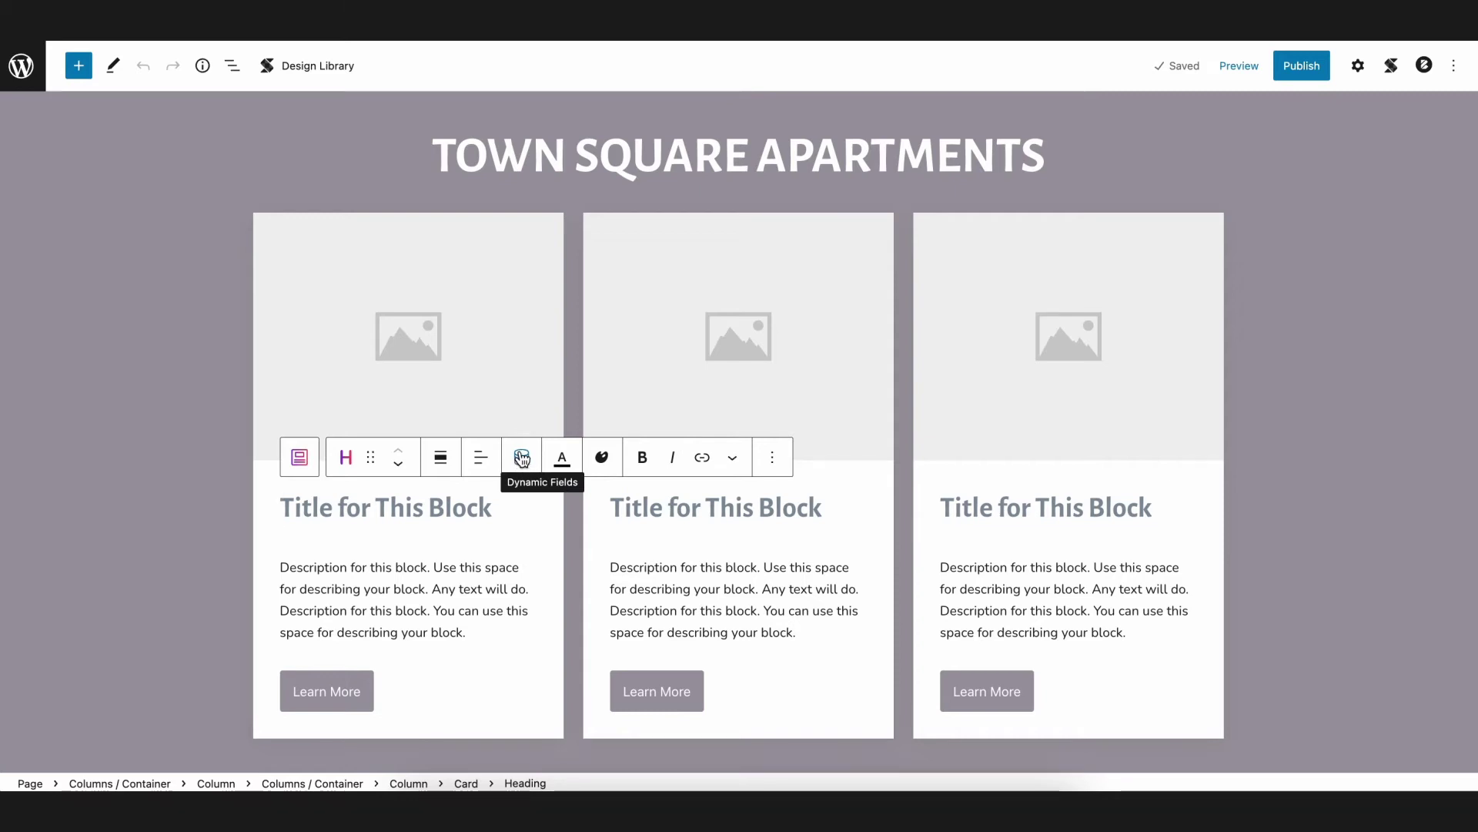
click(522, 458)
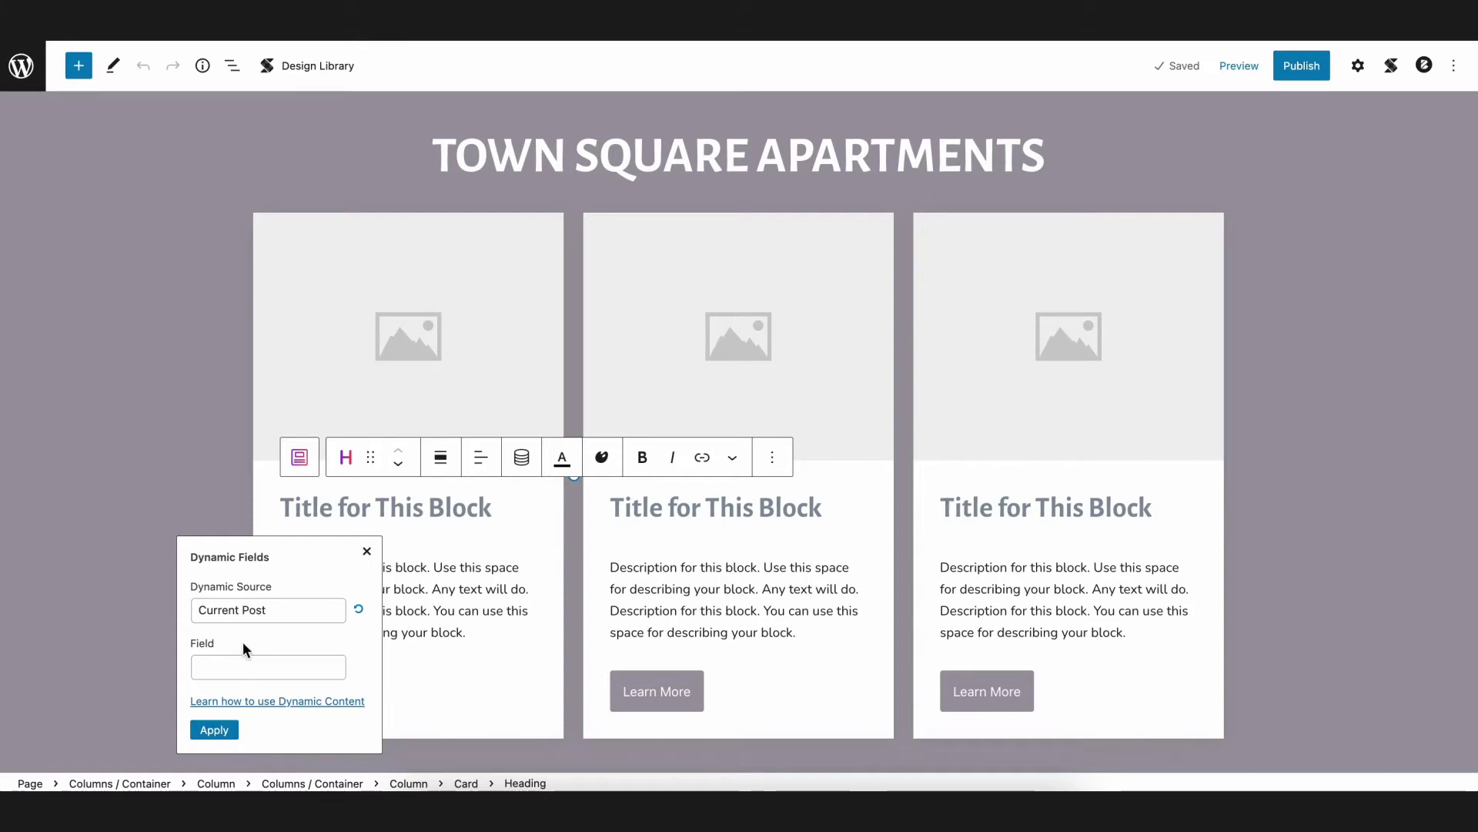
click(282, 613)
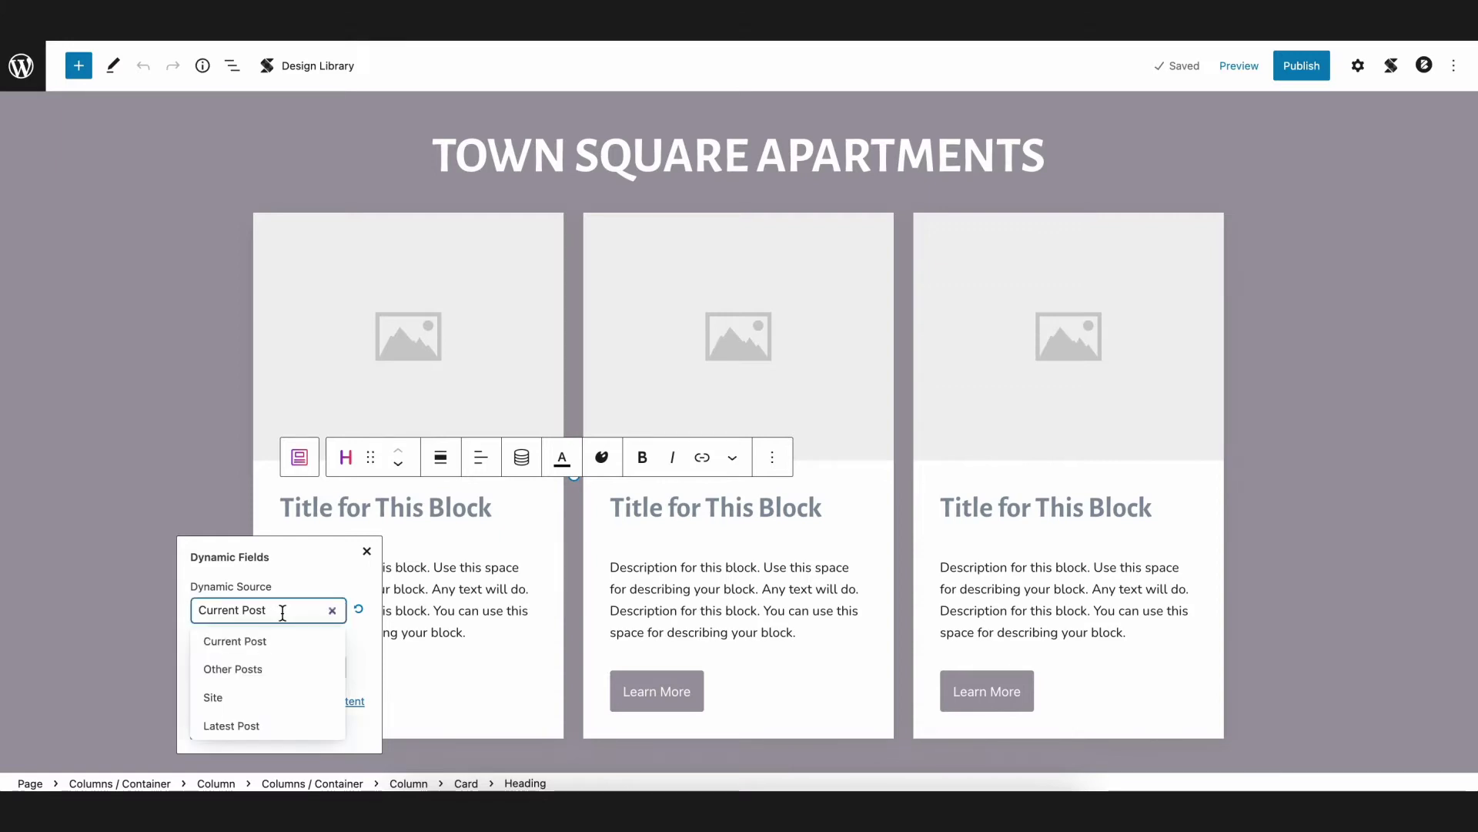
click(265, 671)
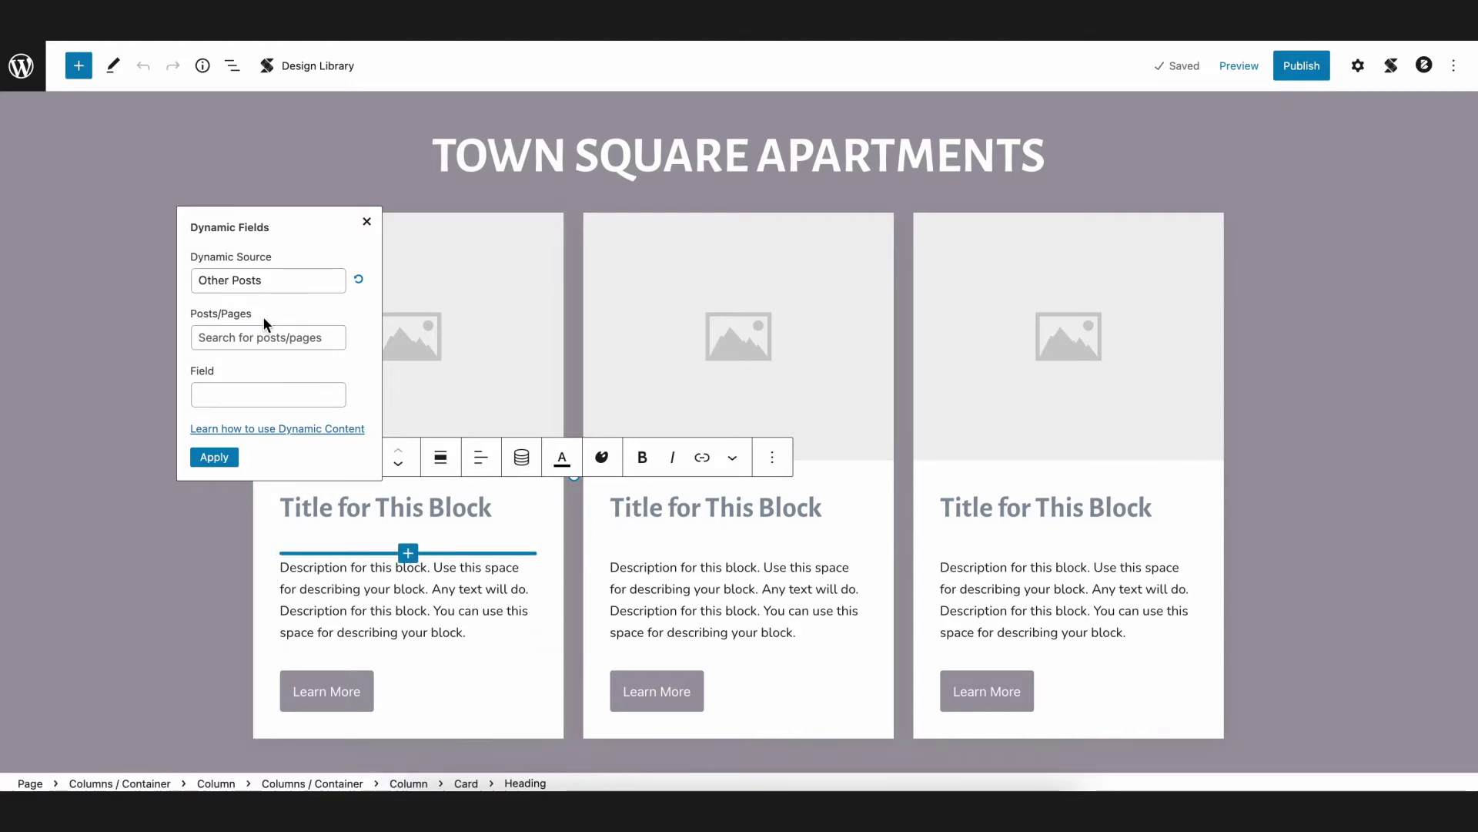
click(275, 336)
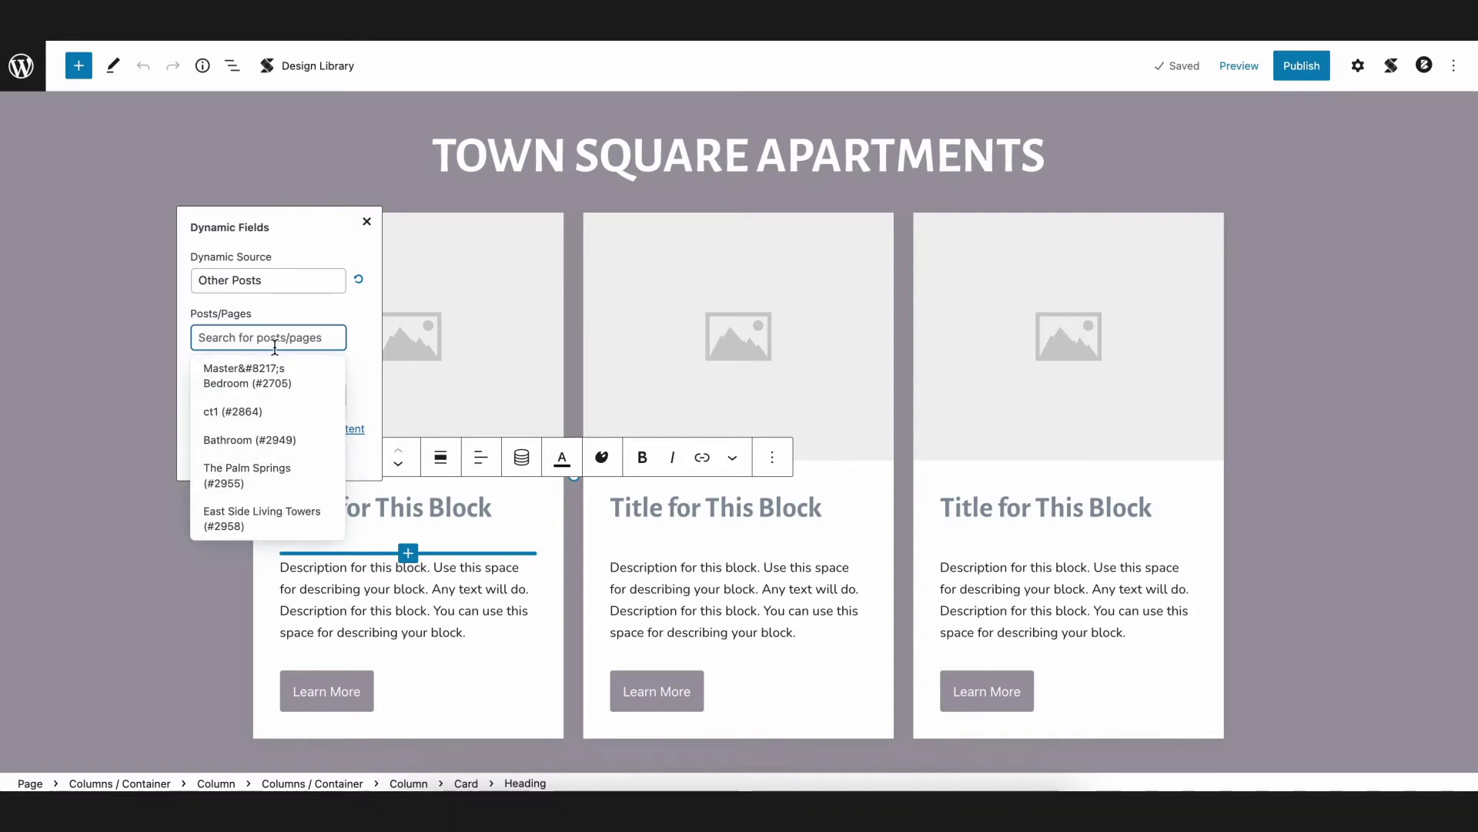
text(living)
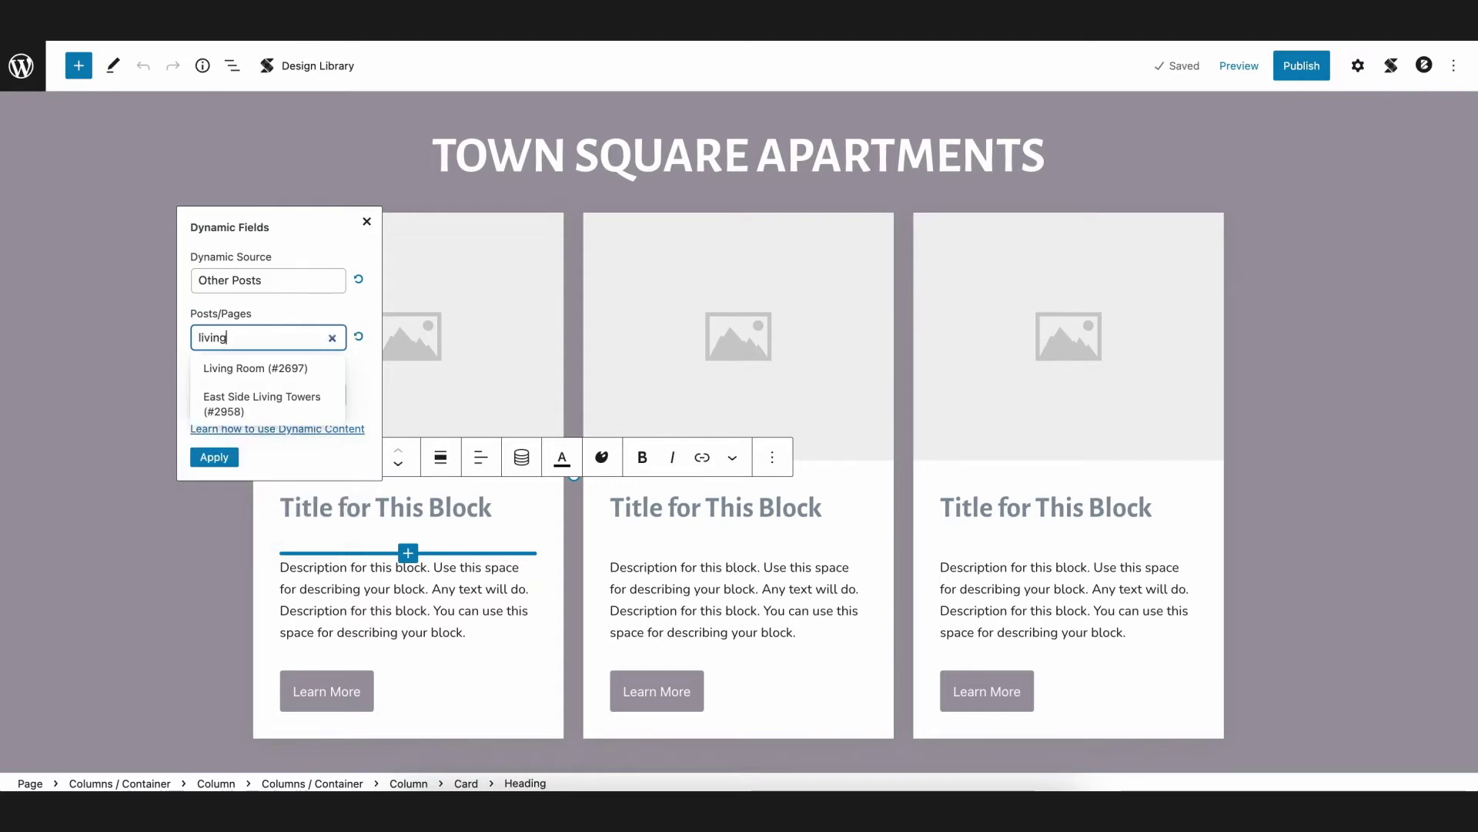
click(282, 370)
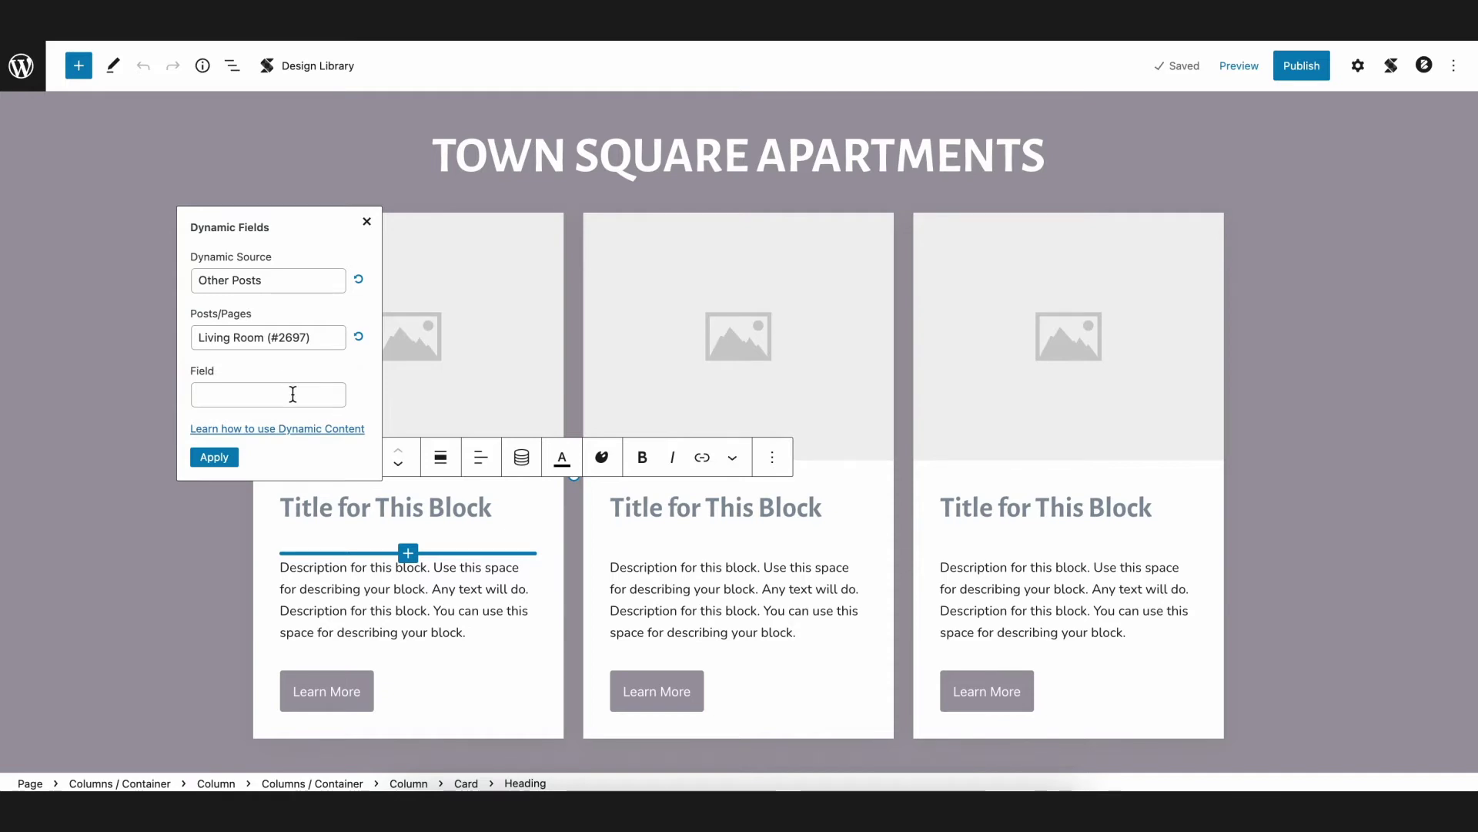
Step: Choose Post Title as the field and apply it, so the heading reads 'Living Room'
click(293, 394)
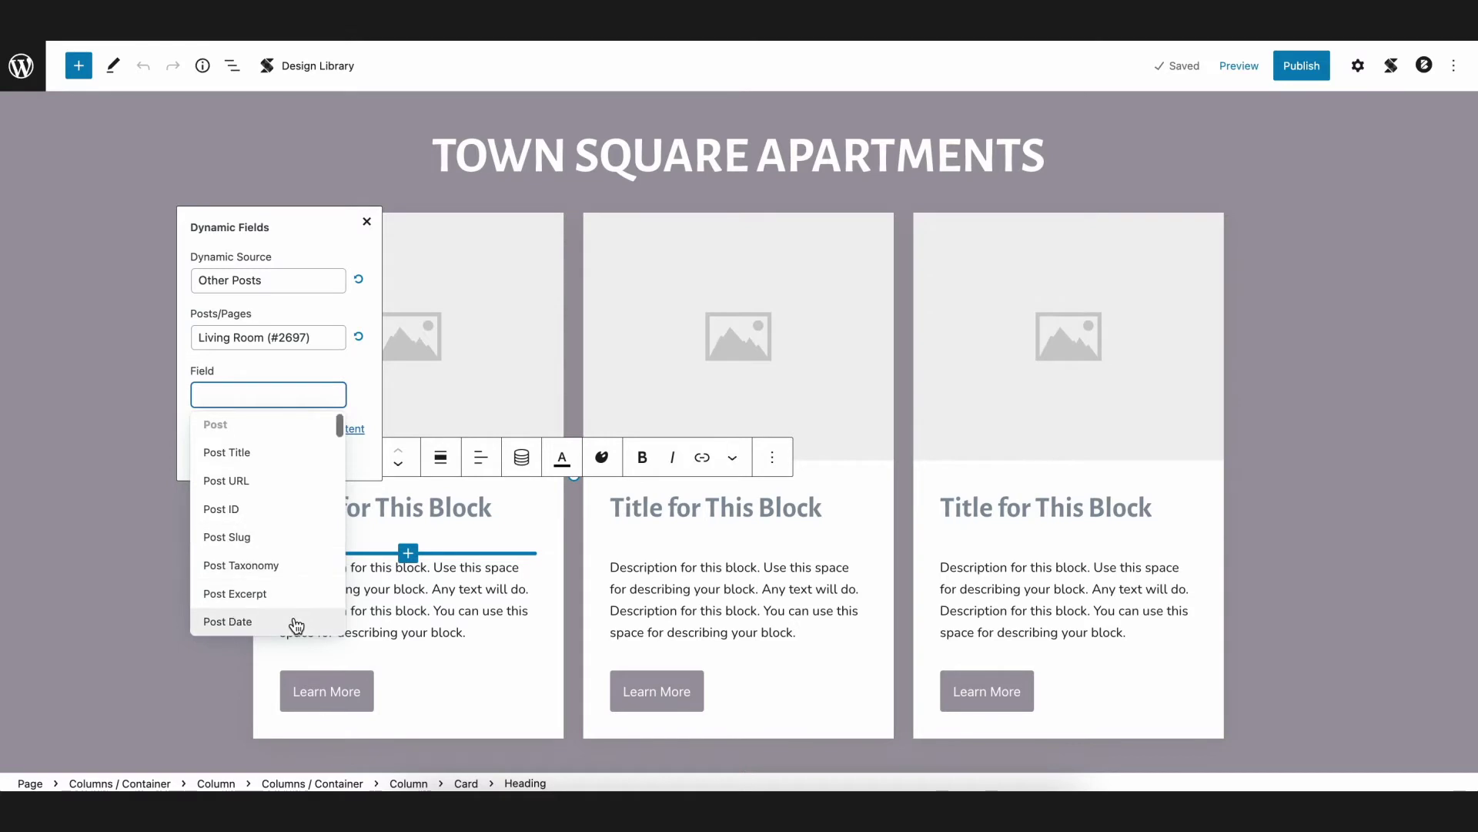
scroll(293, 620, down, 3)
scroll(296, 624, down, 4)
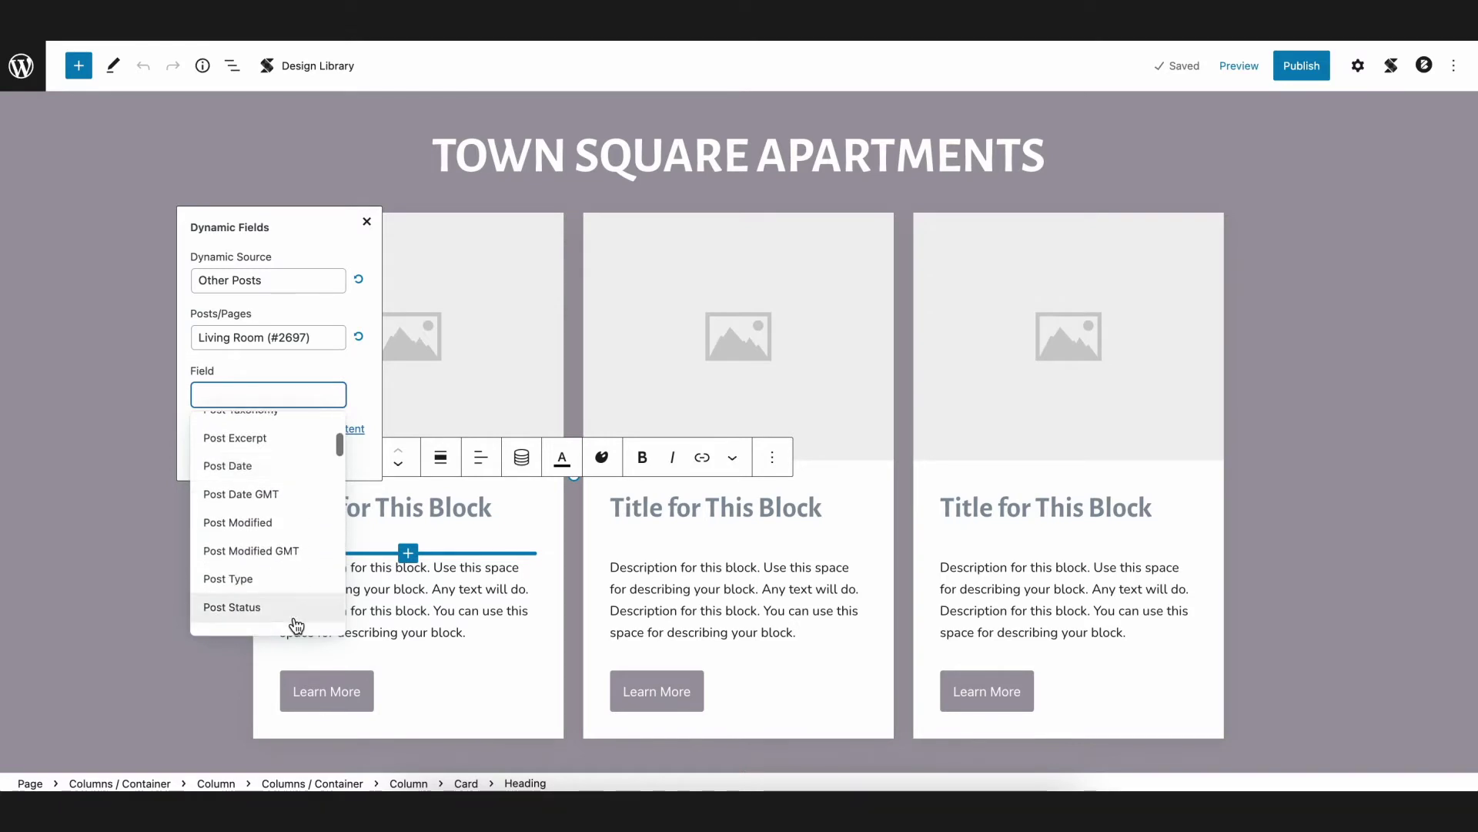
scroll(297, 624, up, 7)
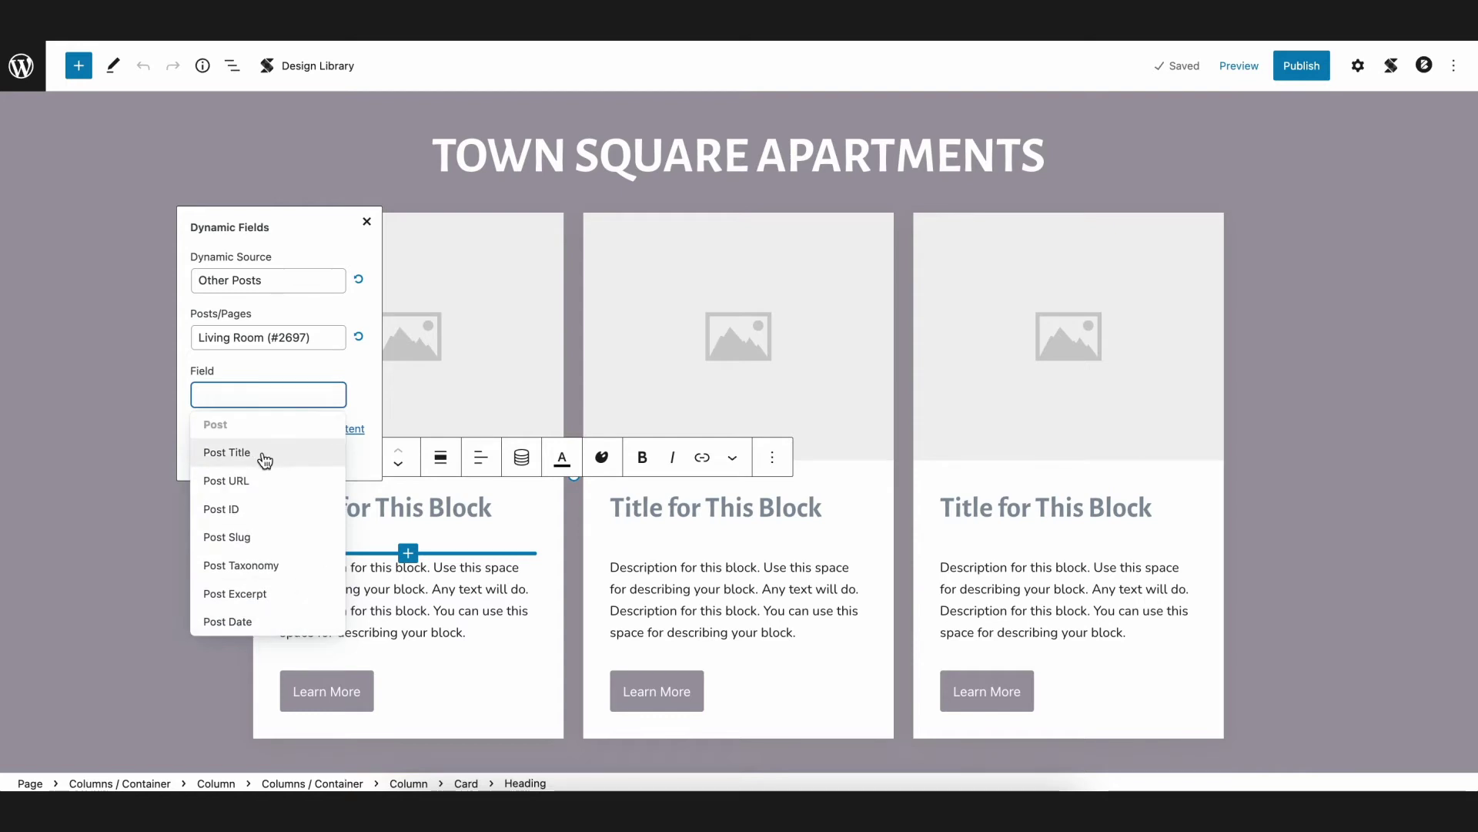
click(260, 455)
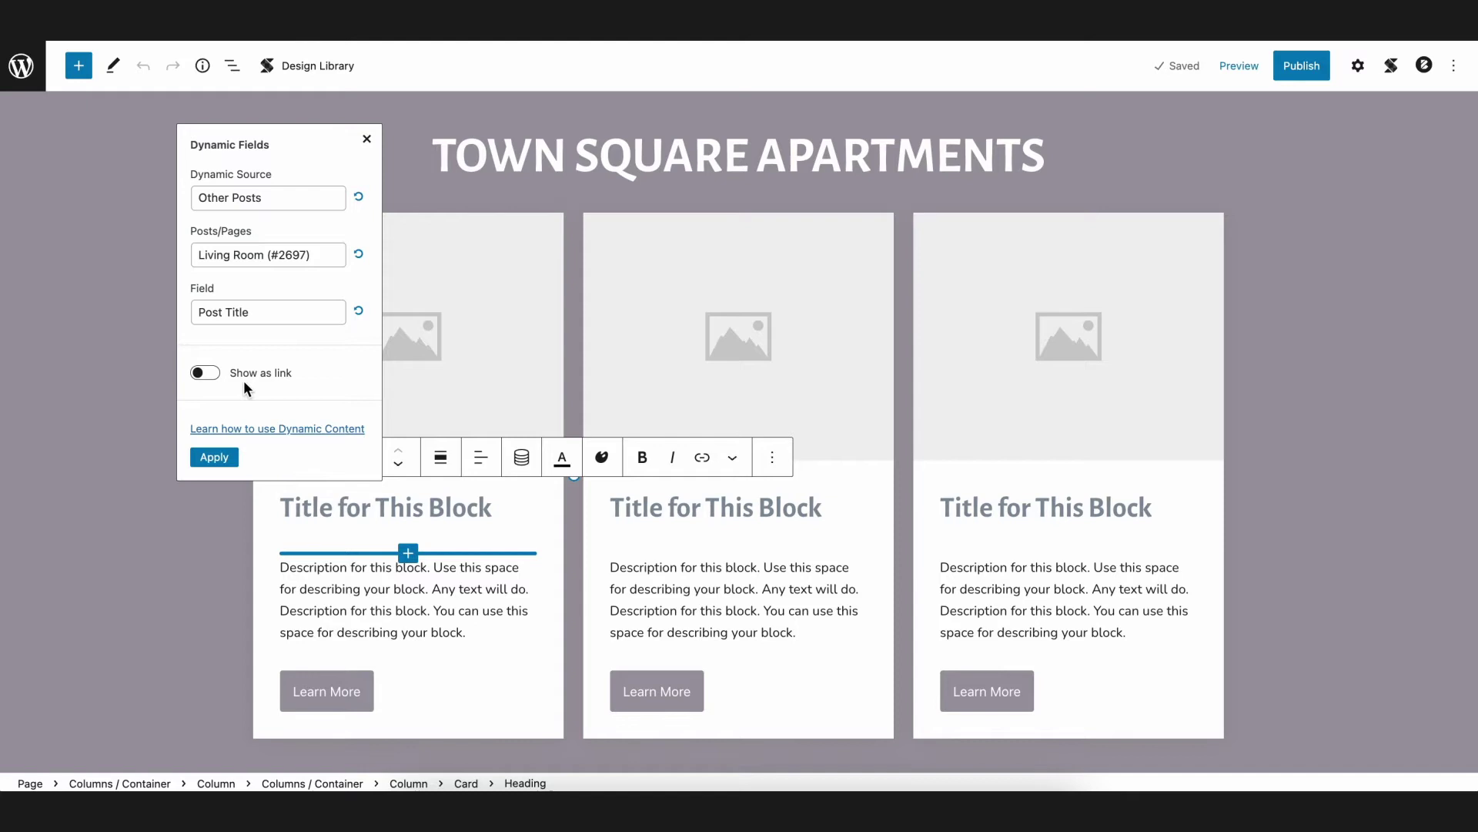
click(218, 460)
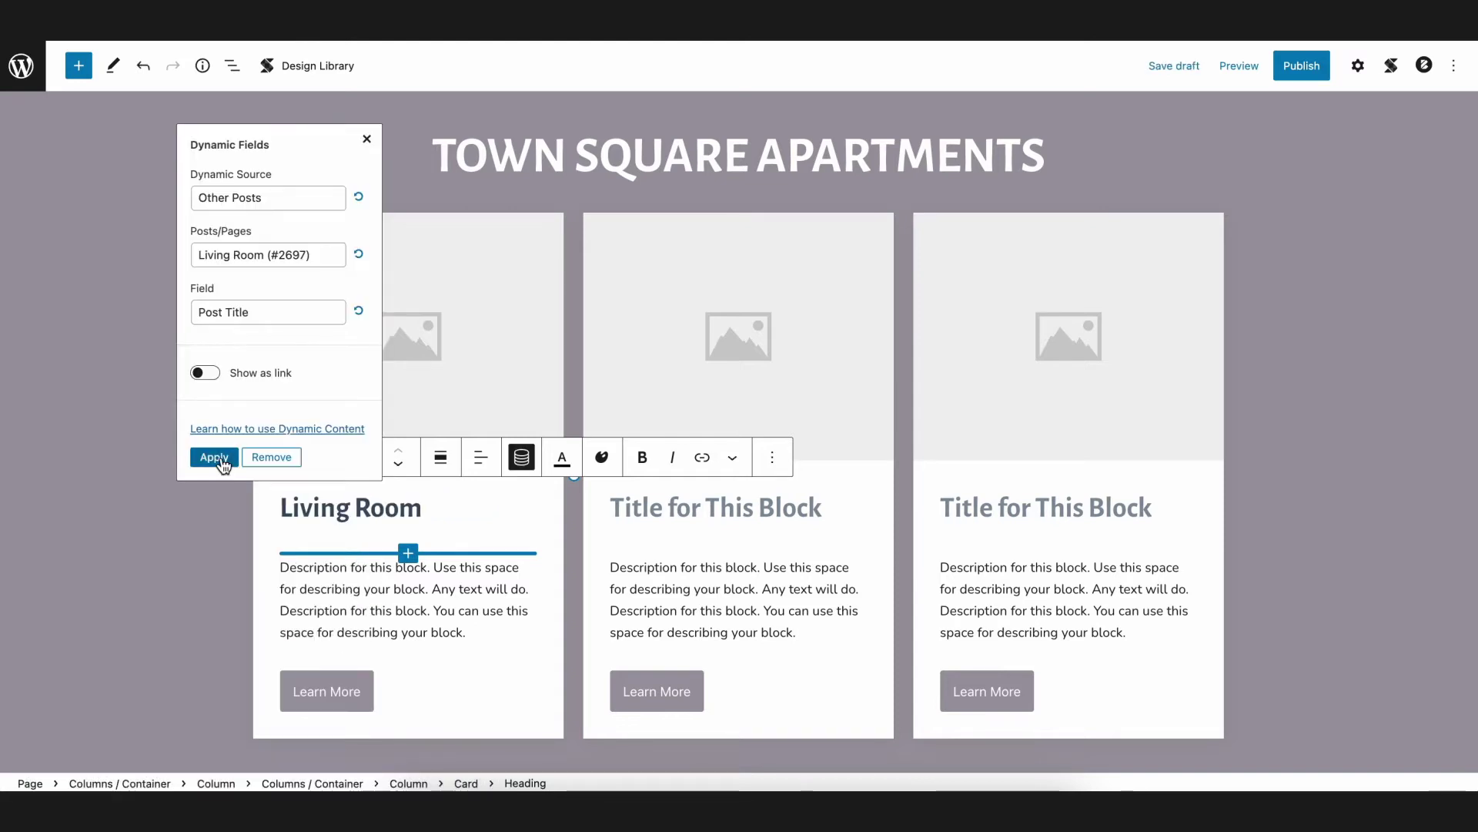
click(204, 581)
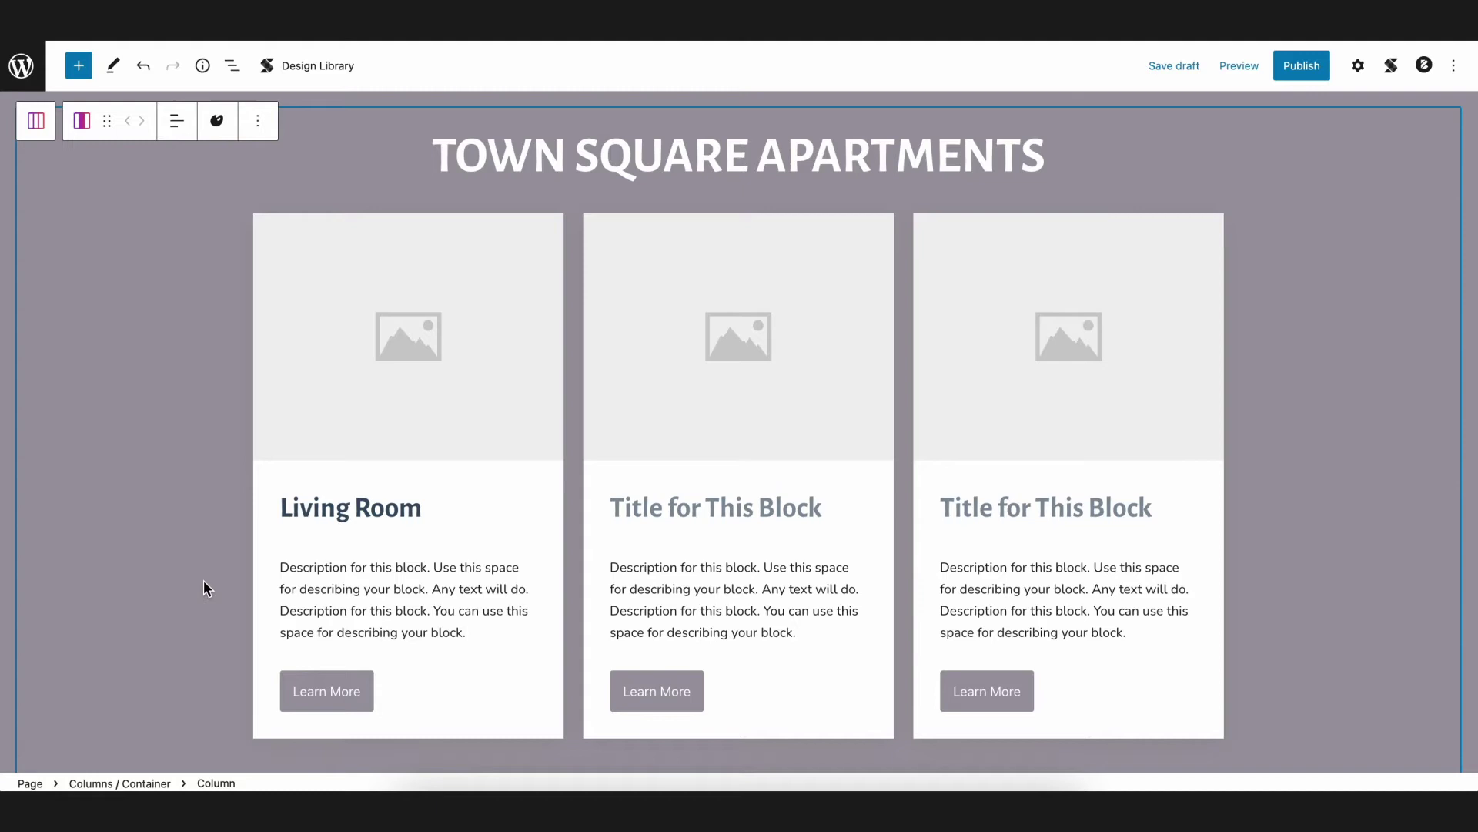
Step: Link the first card's description to the Living Room post's Post Excerpt (length 55)
triple_click(322, 583)
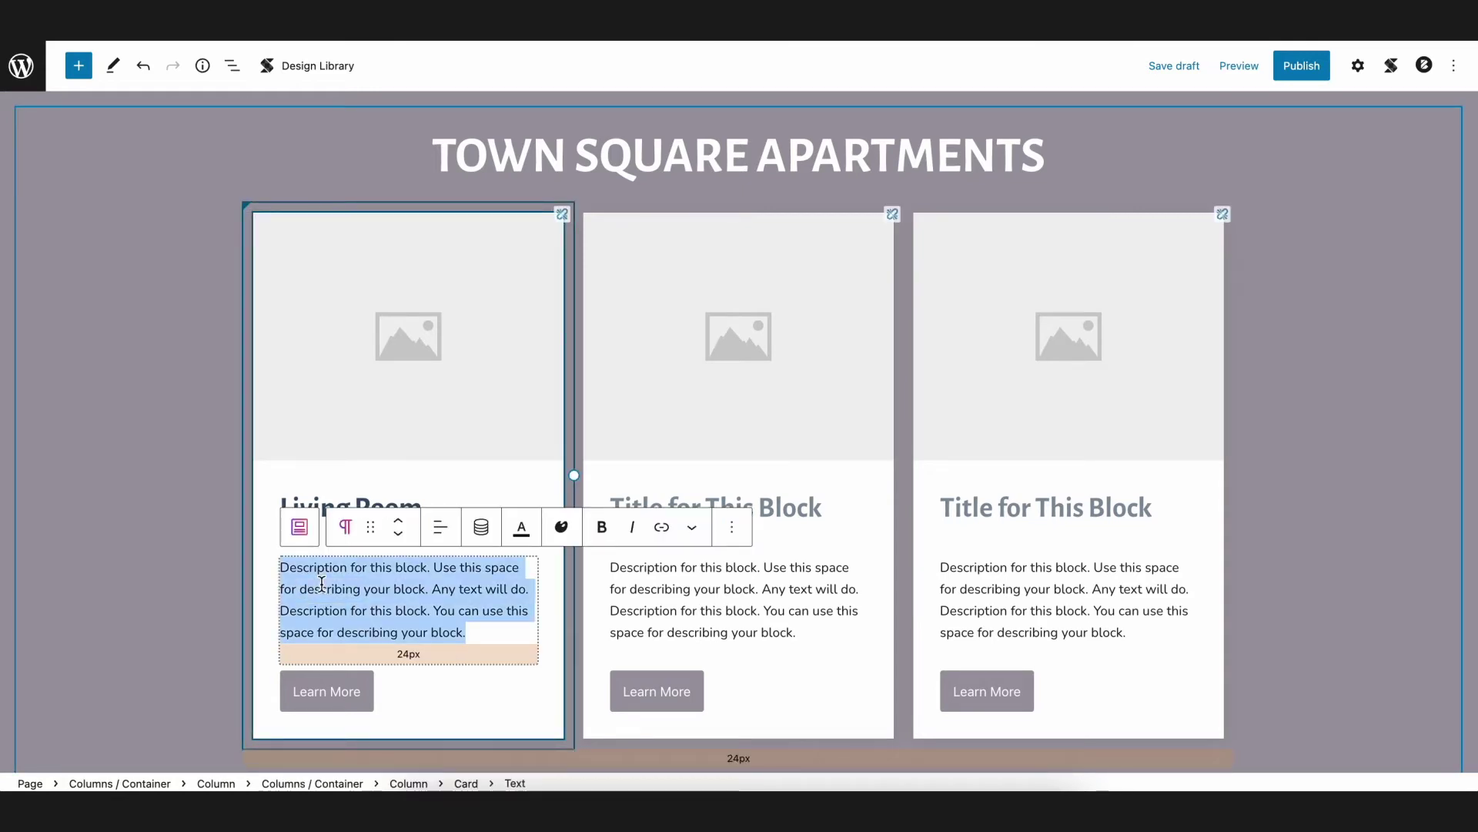
click(474, 527)
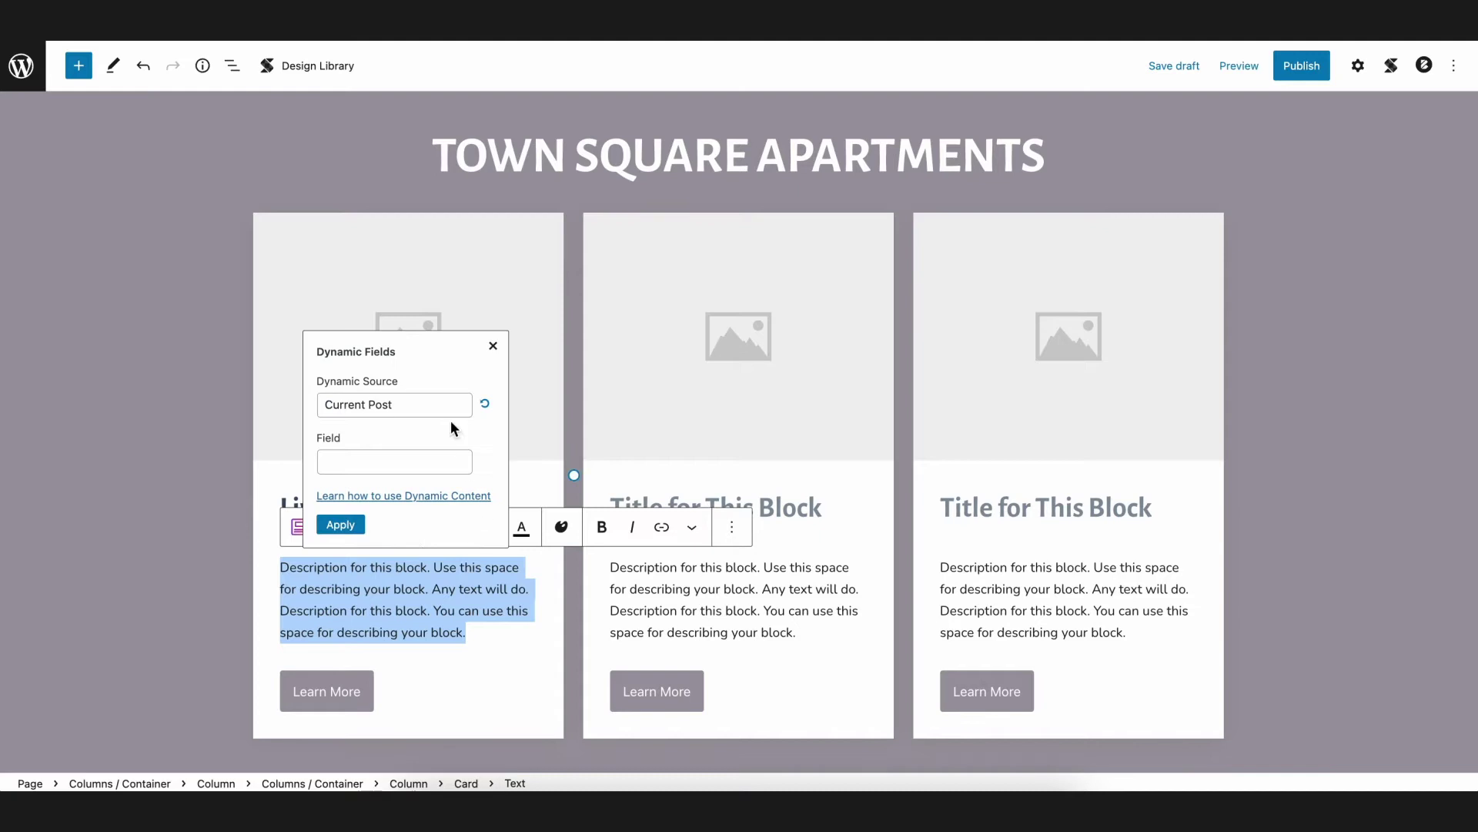
click(432, 406)
click(416, 462)
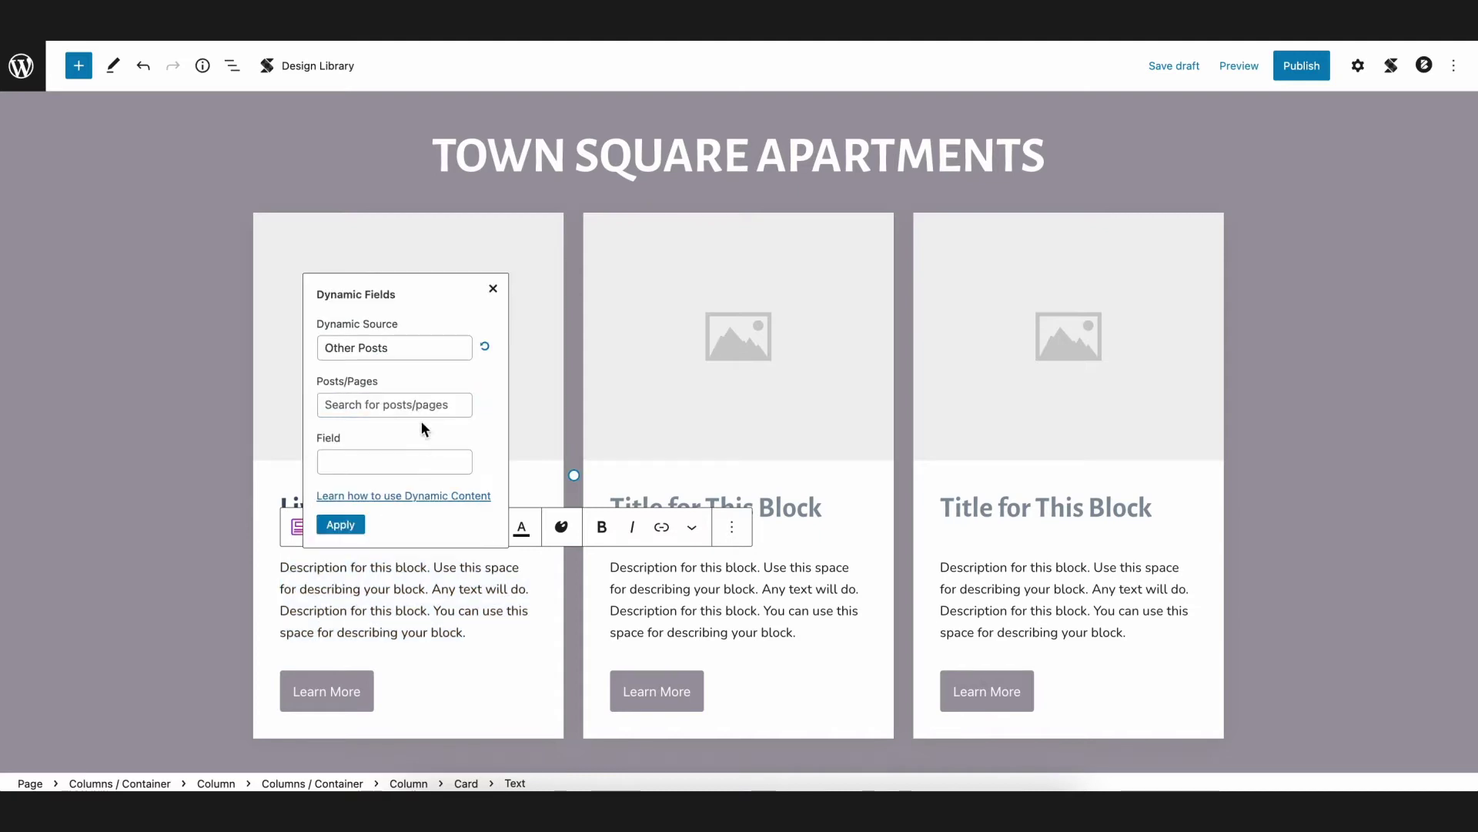
click(415, 406)
text(Living)
click(395, 435)
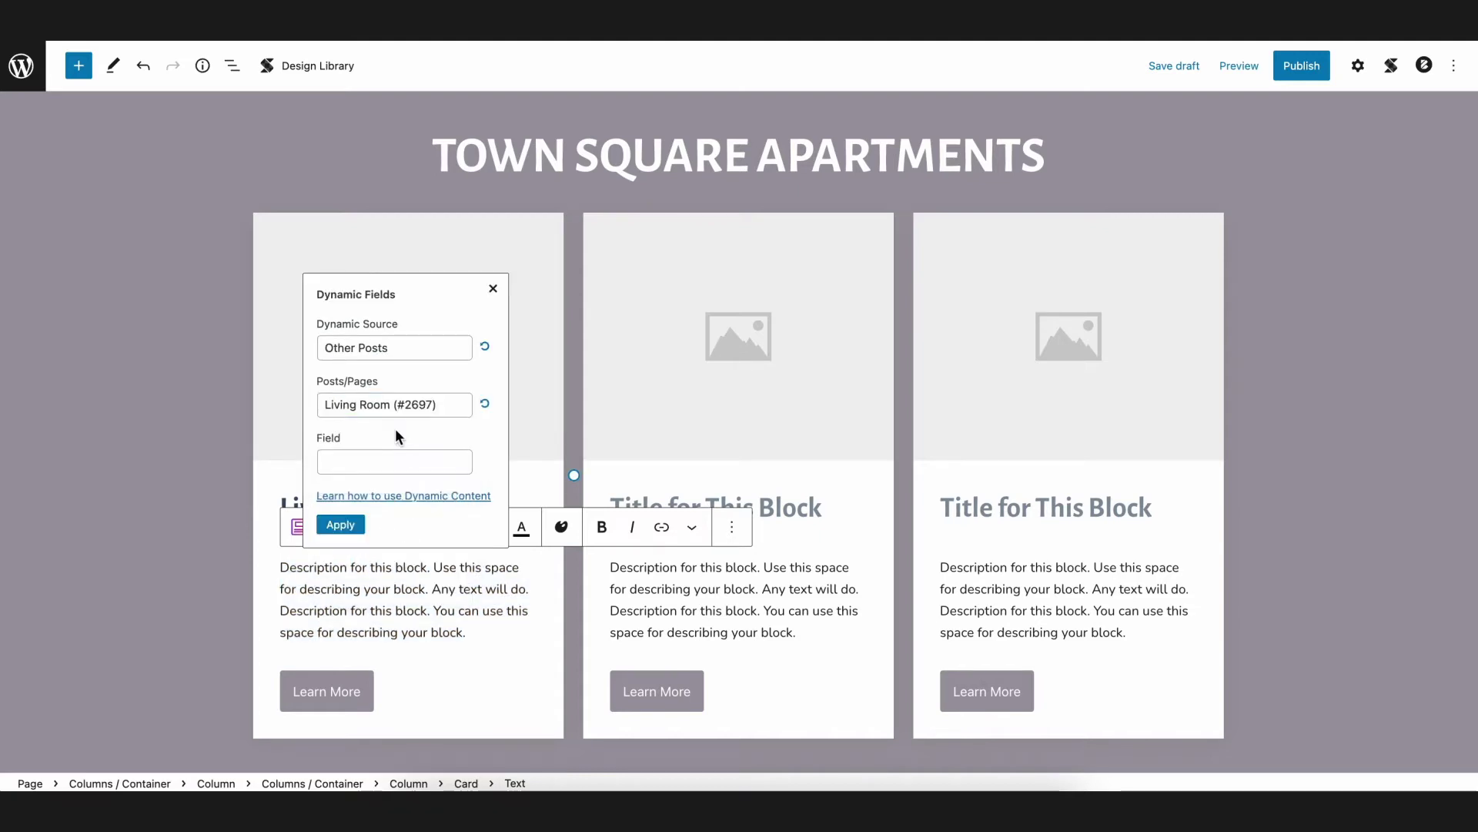
click(399, 461)
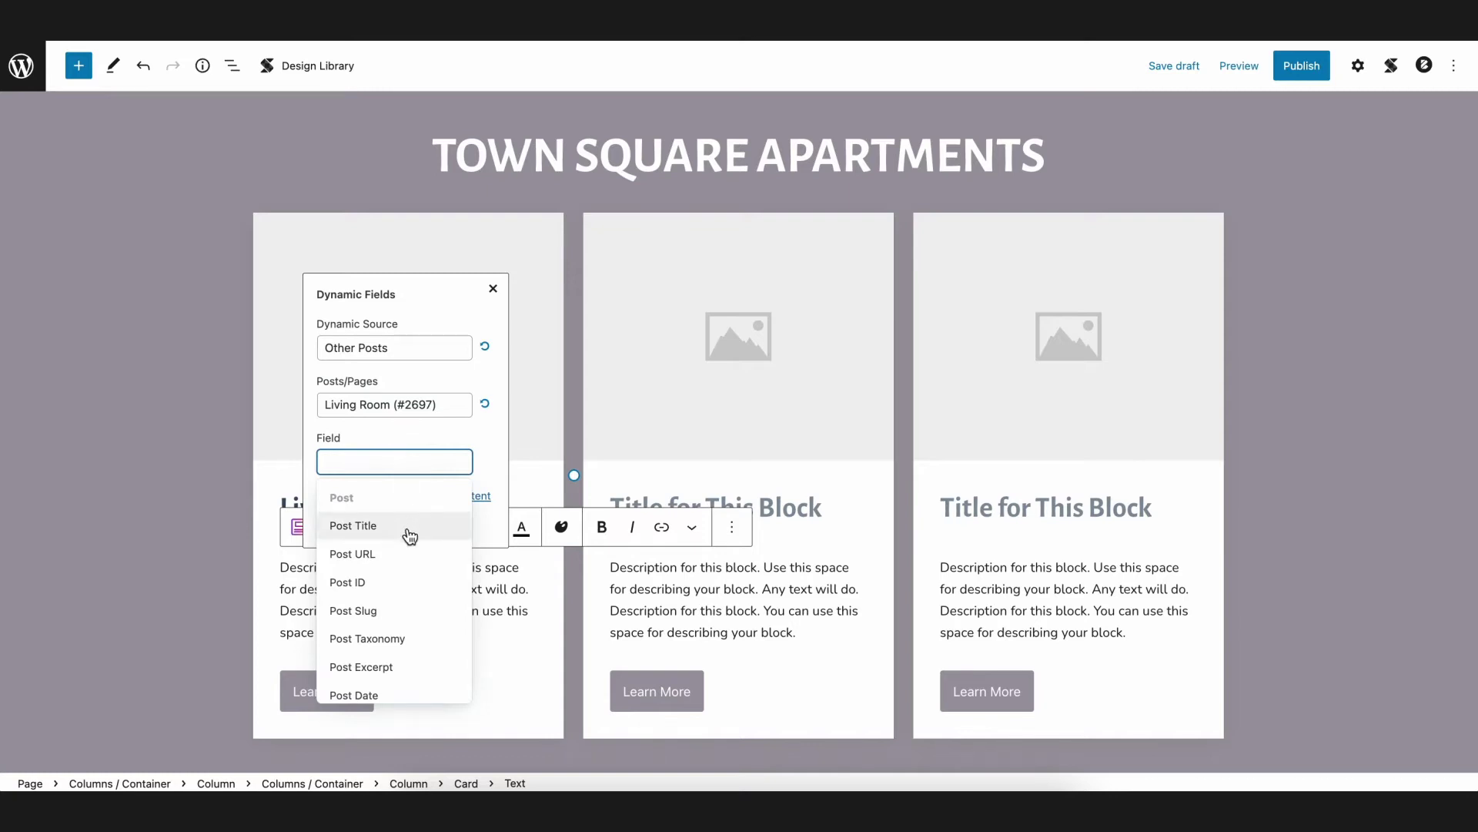
click(381, 674)
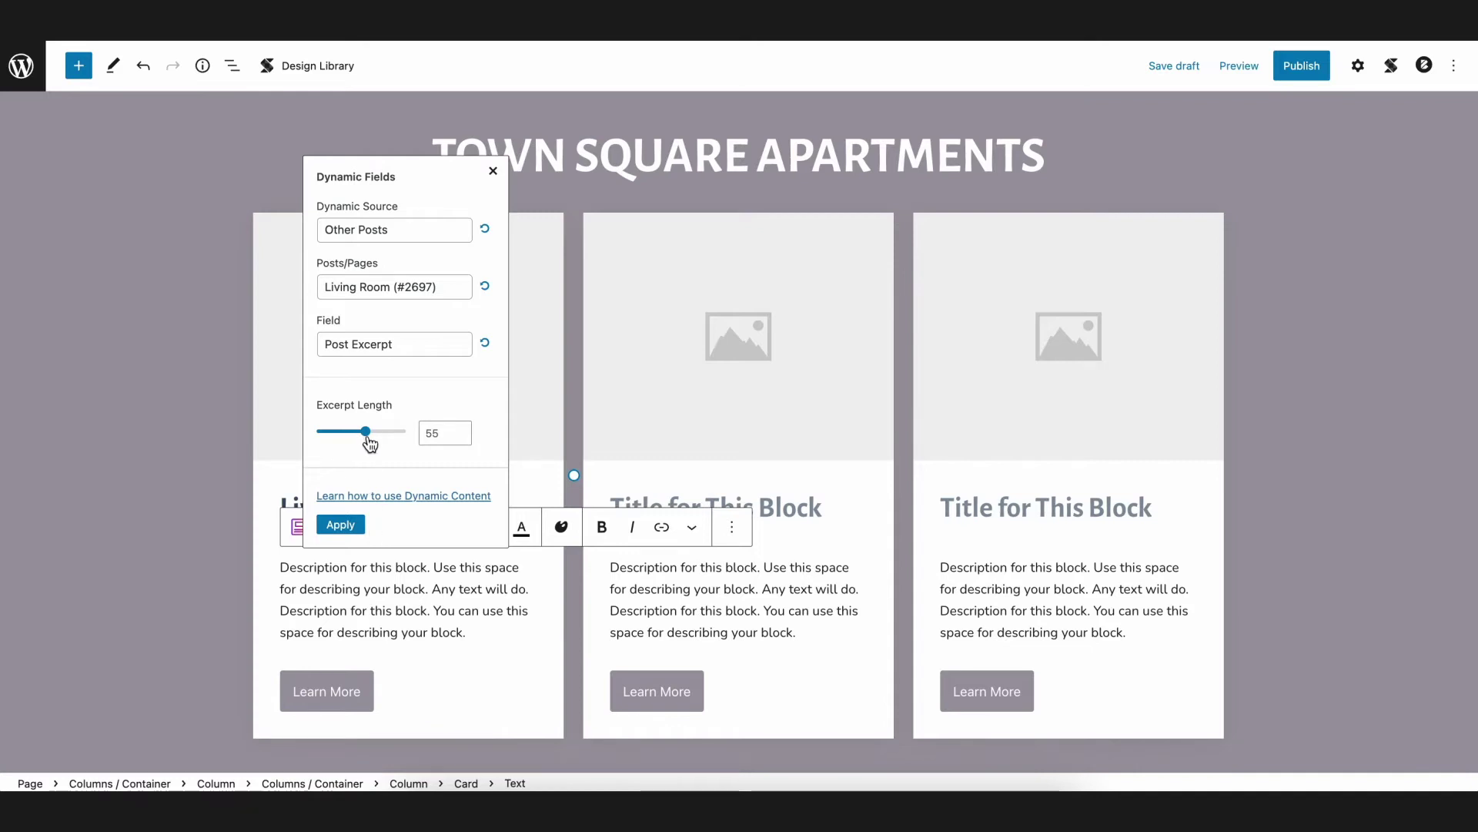
click(356, 526)
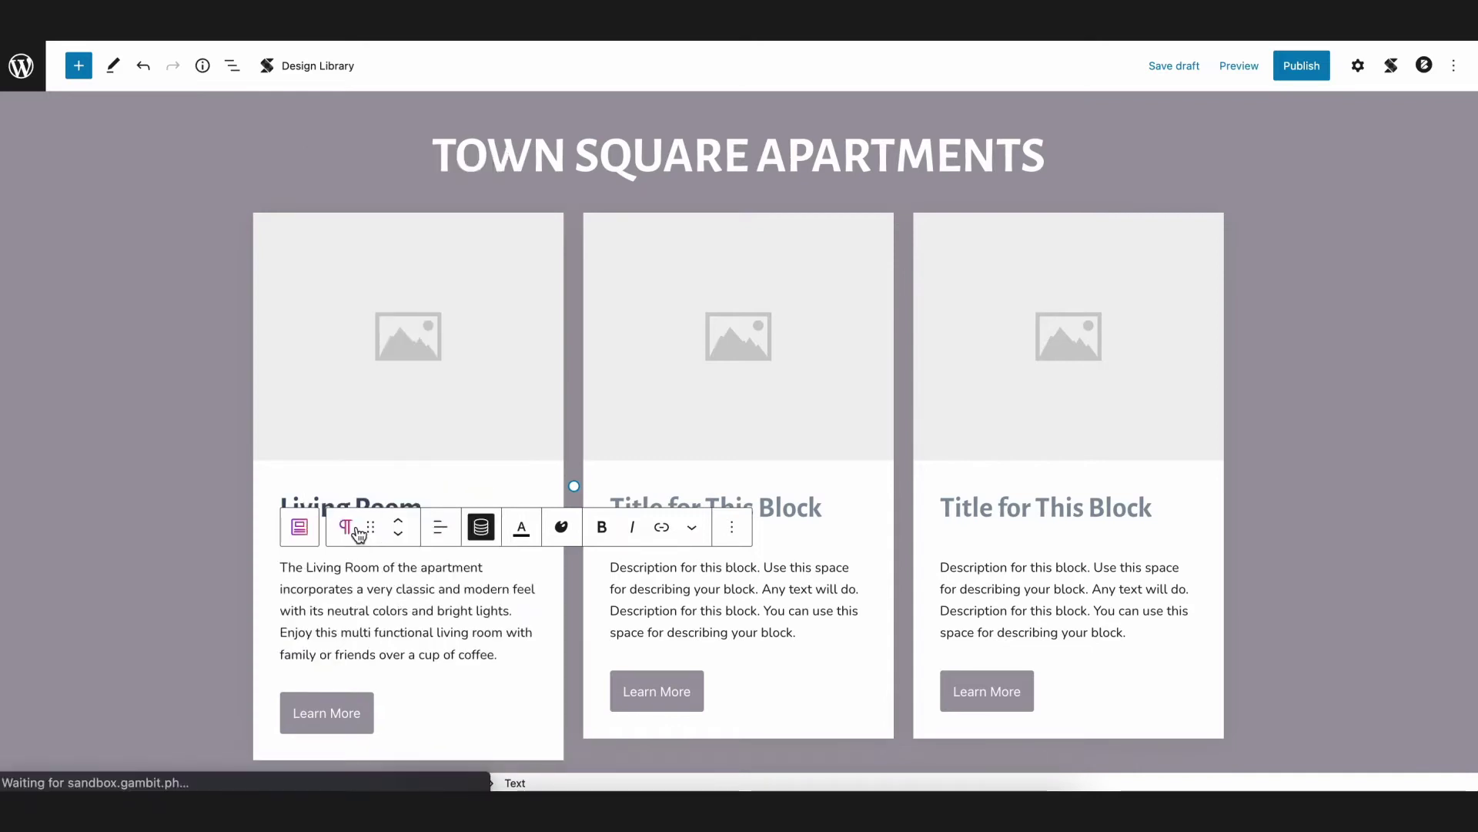
click(199, 614)
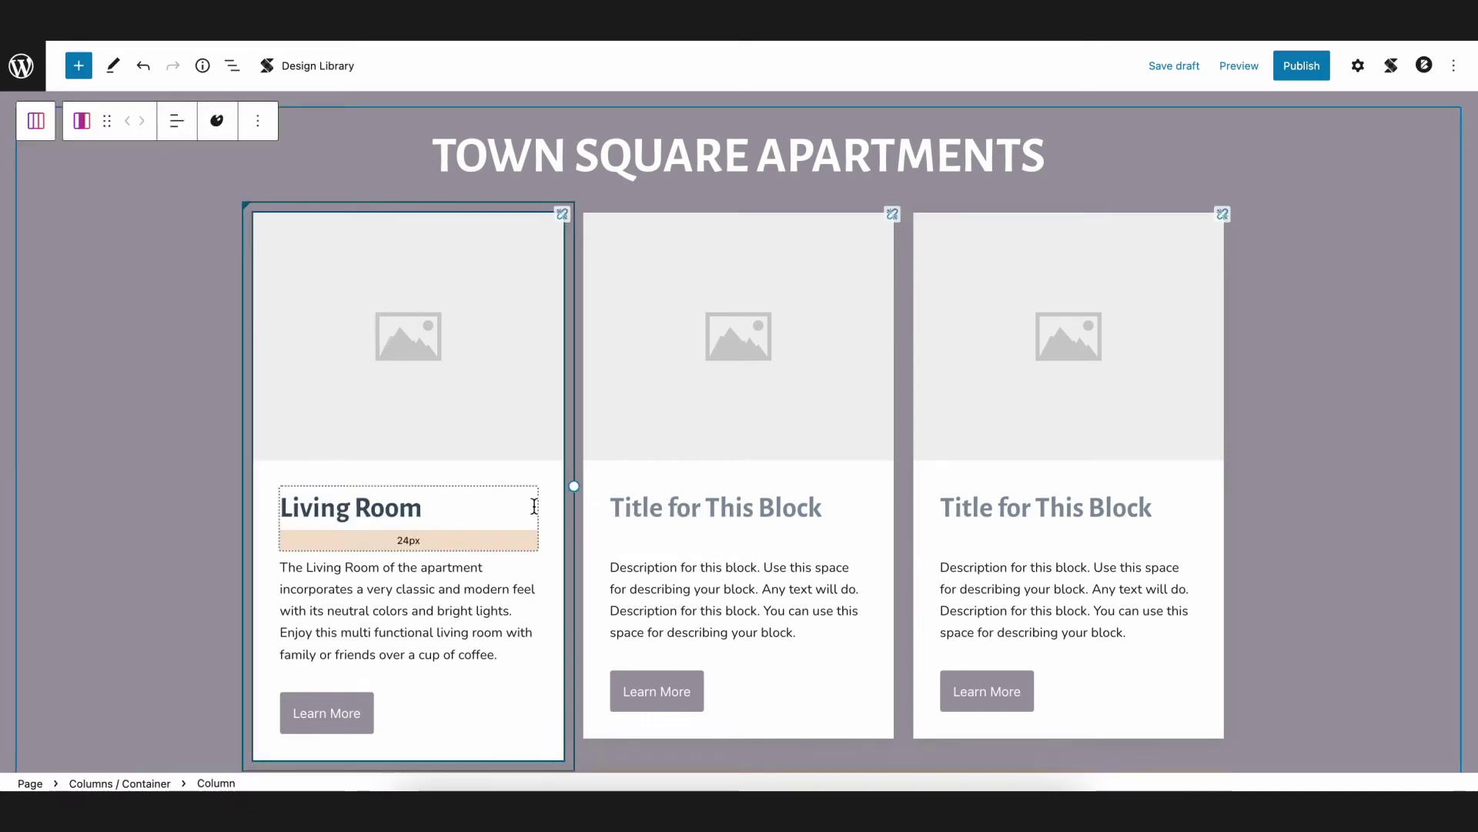
Step: Set the first card image's dynamic source to Other Posts > Living Room
click(1357, 66)
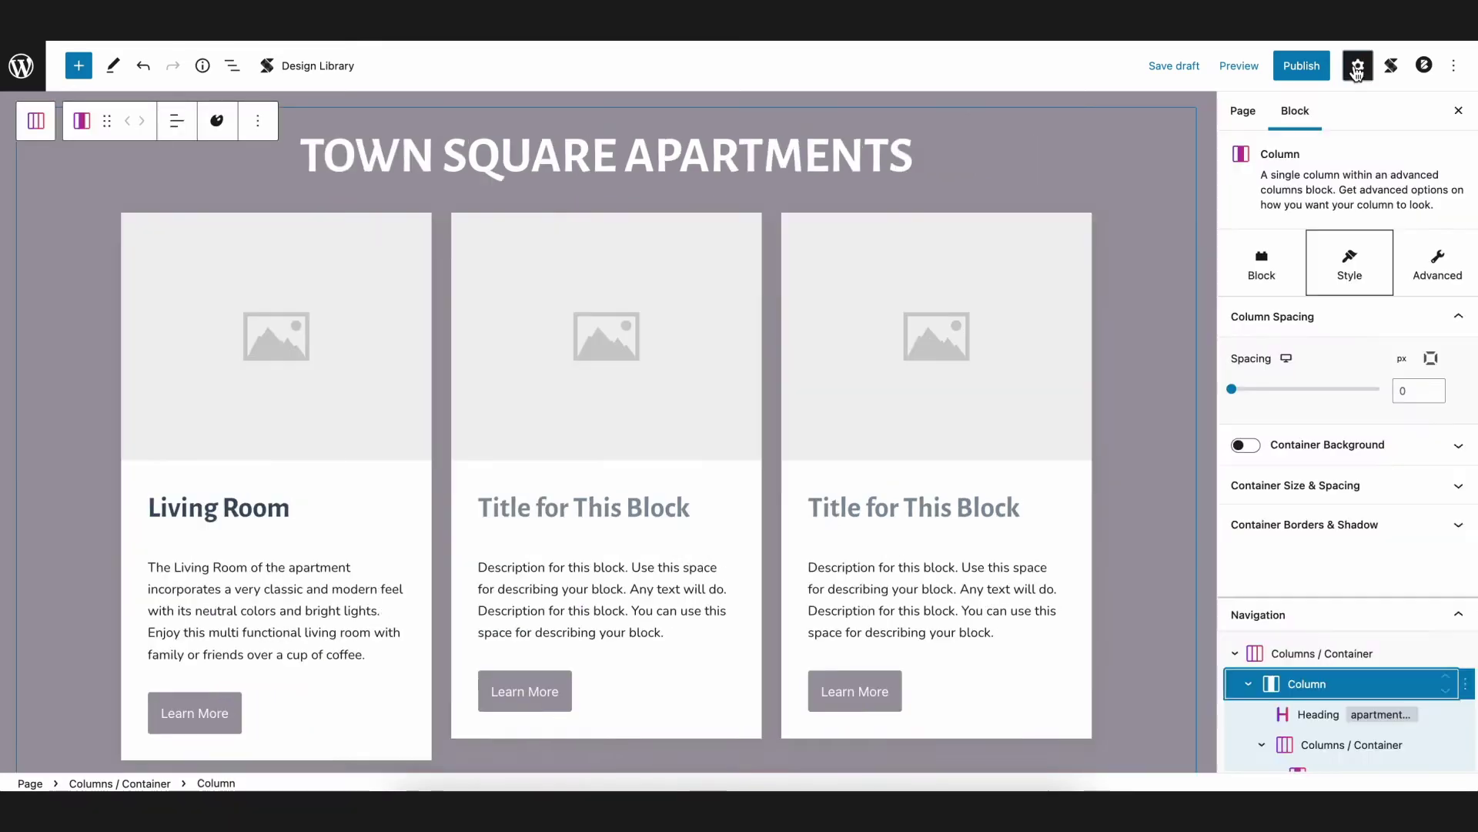
click(409, 455)
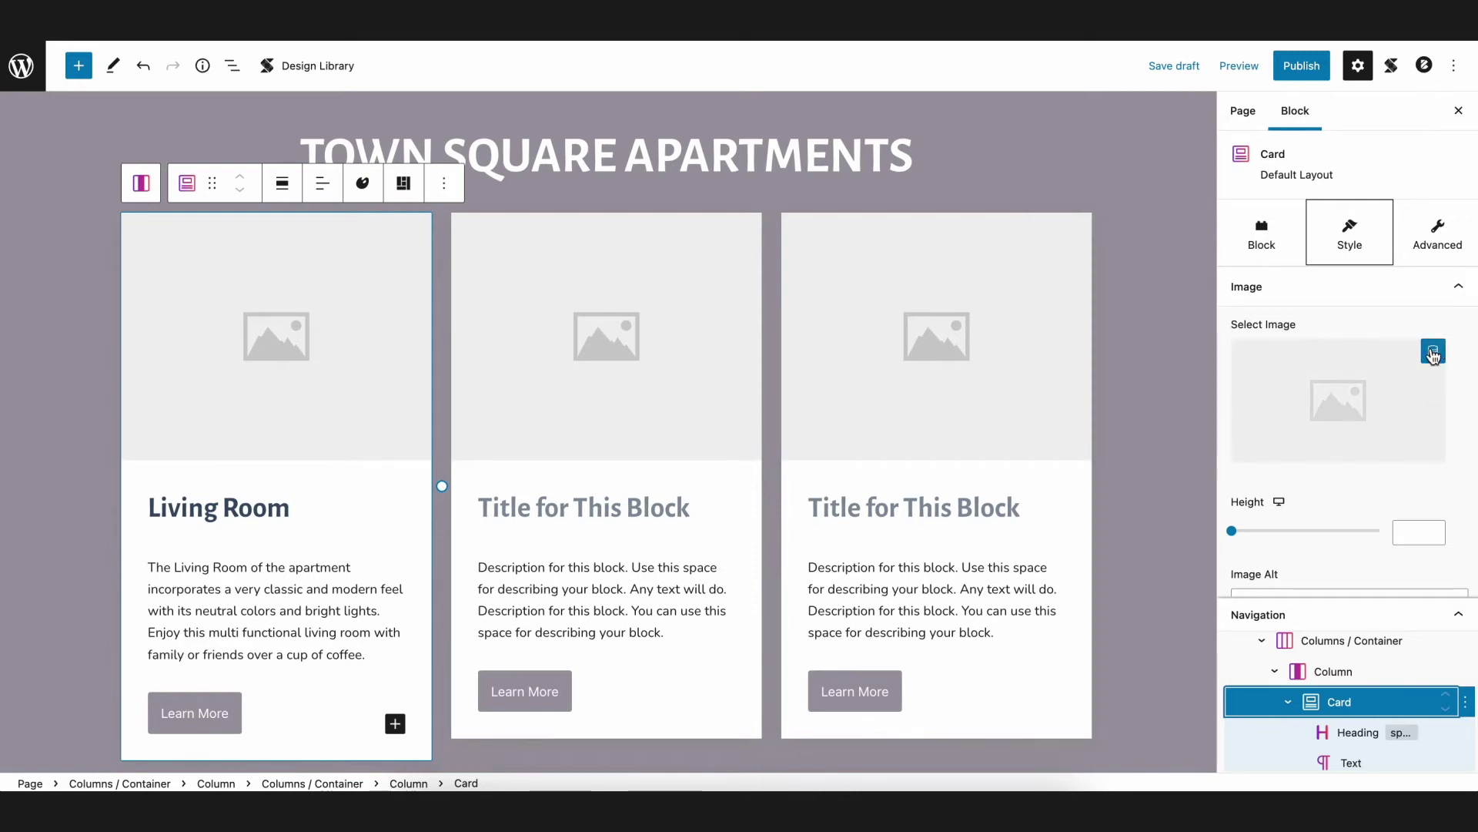
click(1435, 353)
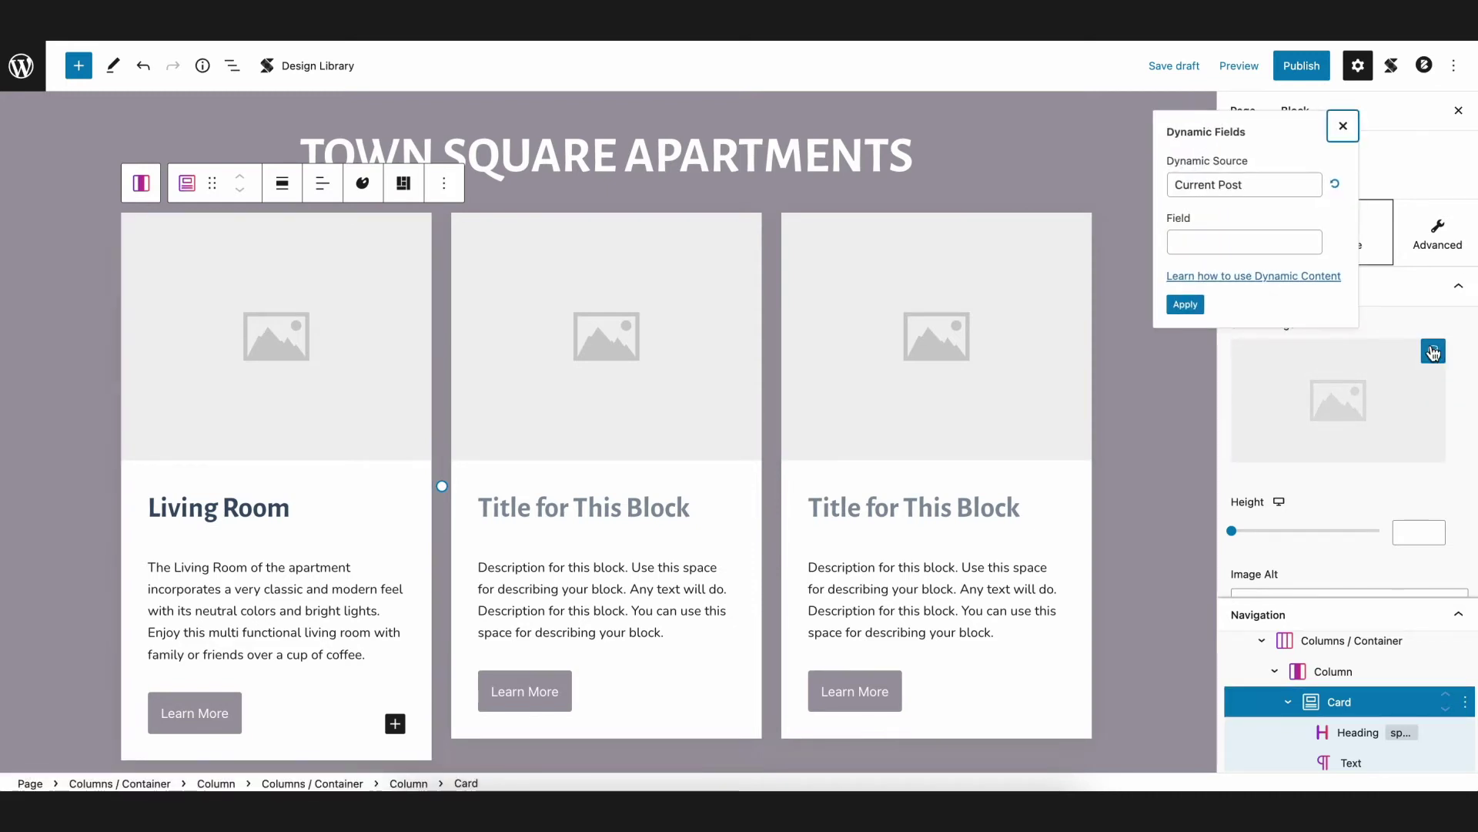
click(1260, 188)
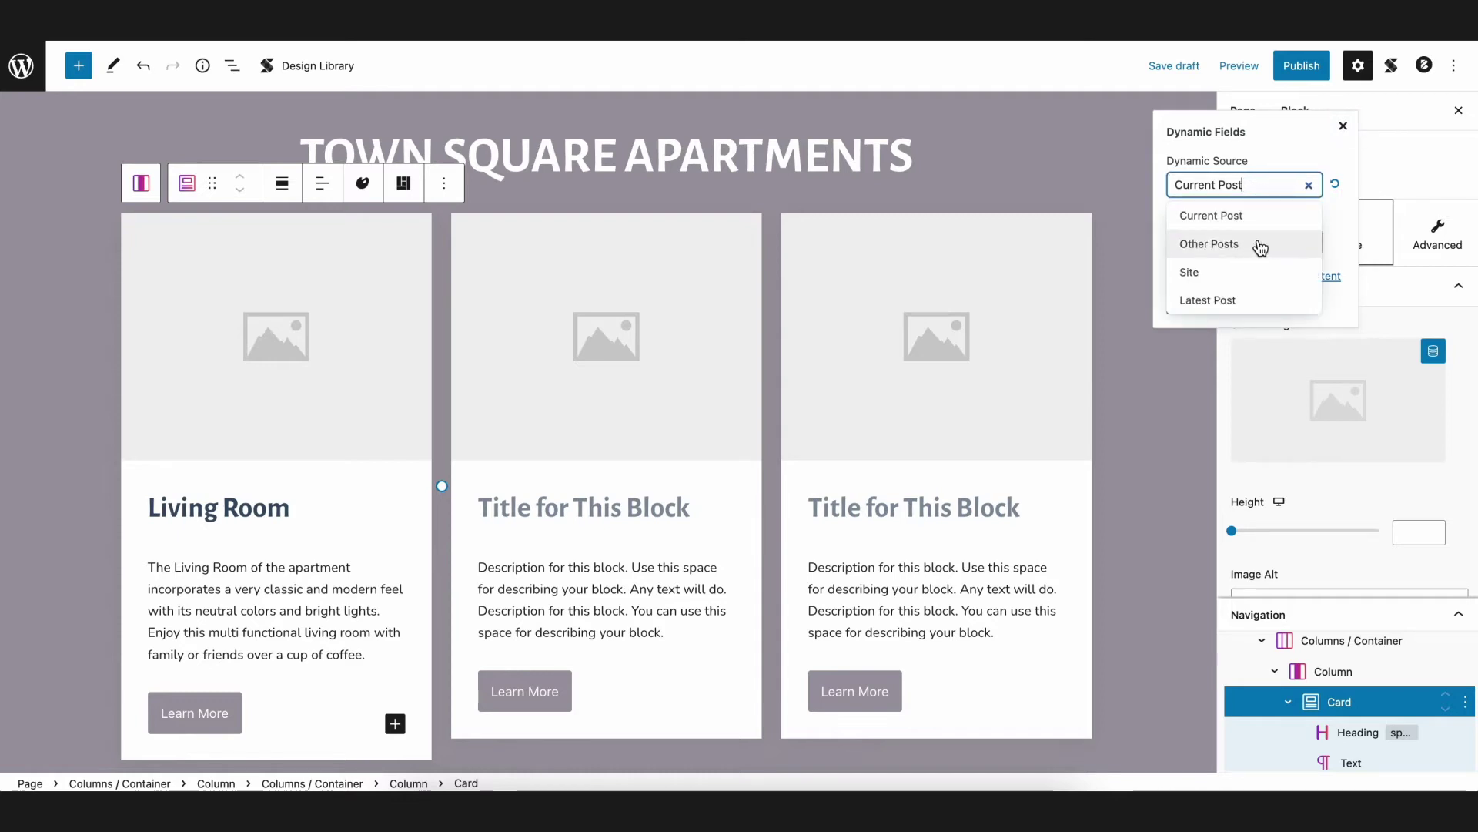
click(1261, 244)
click(1249, 183)
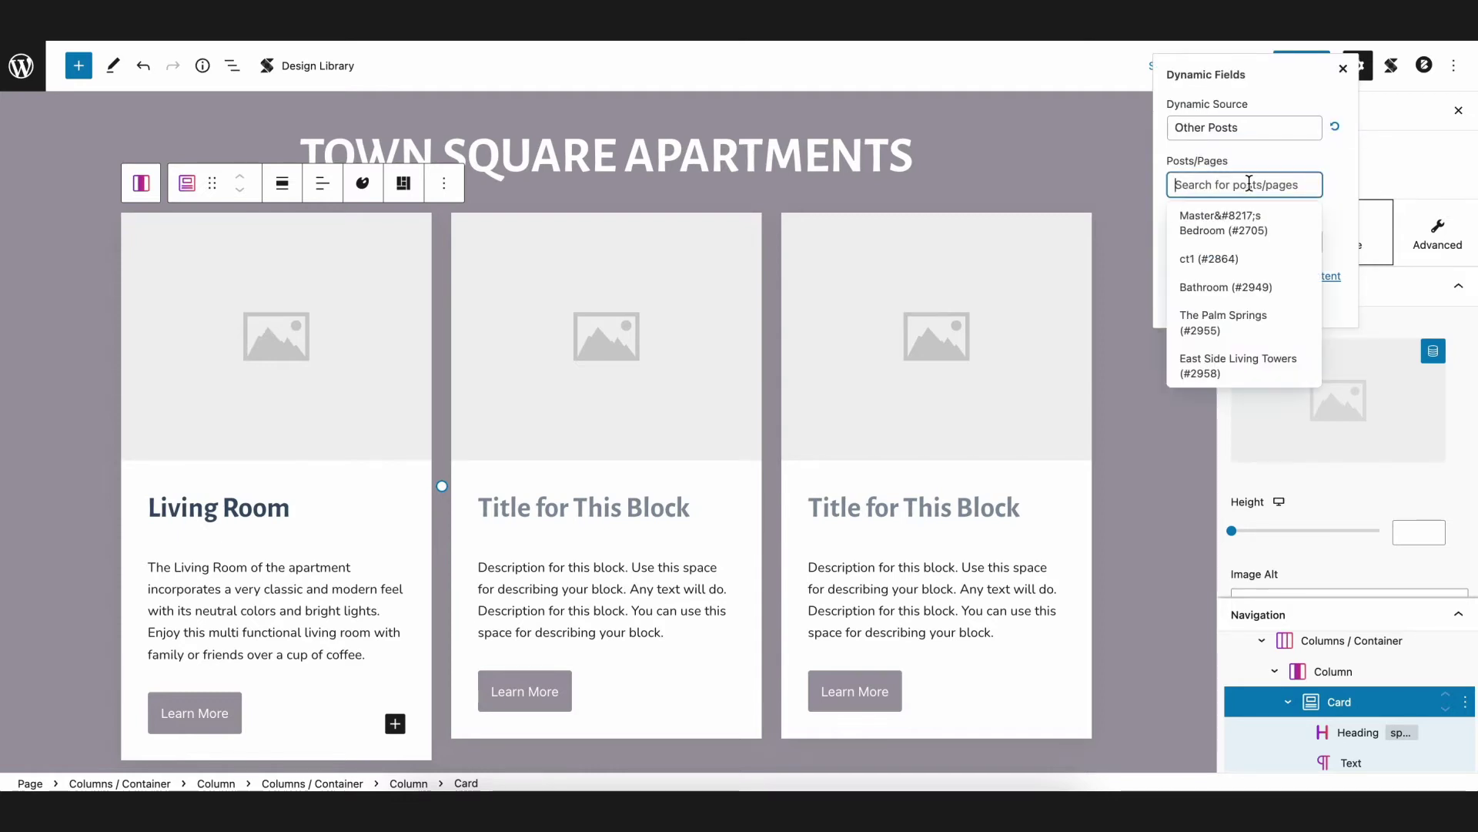
text(living)
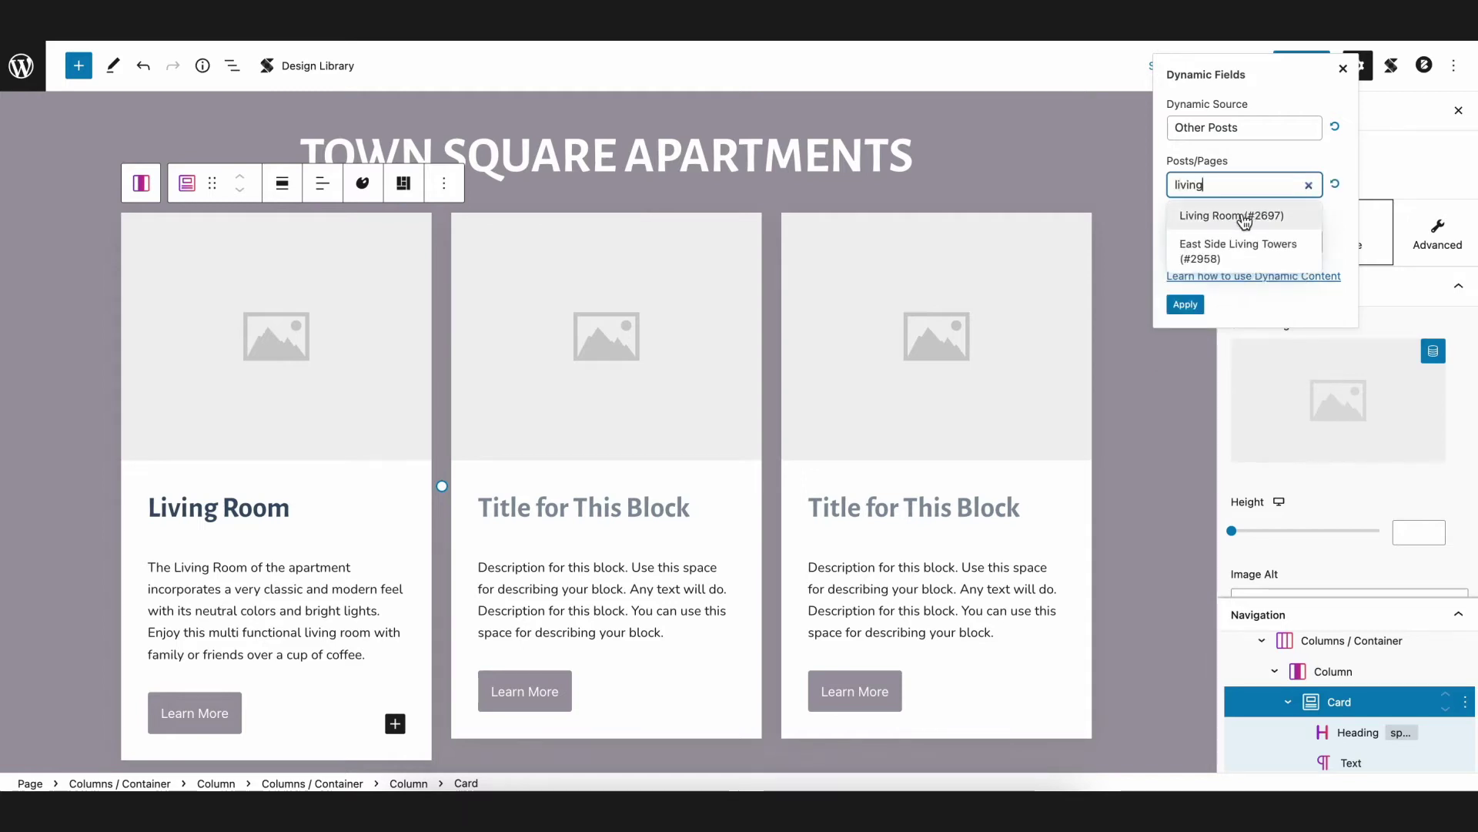
click(1245, 219)
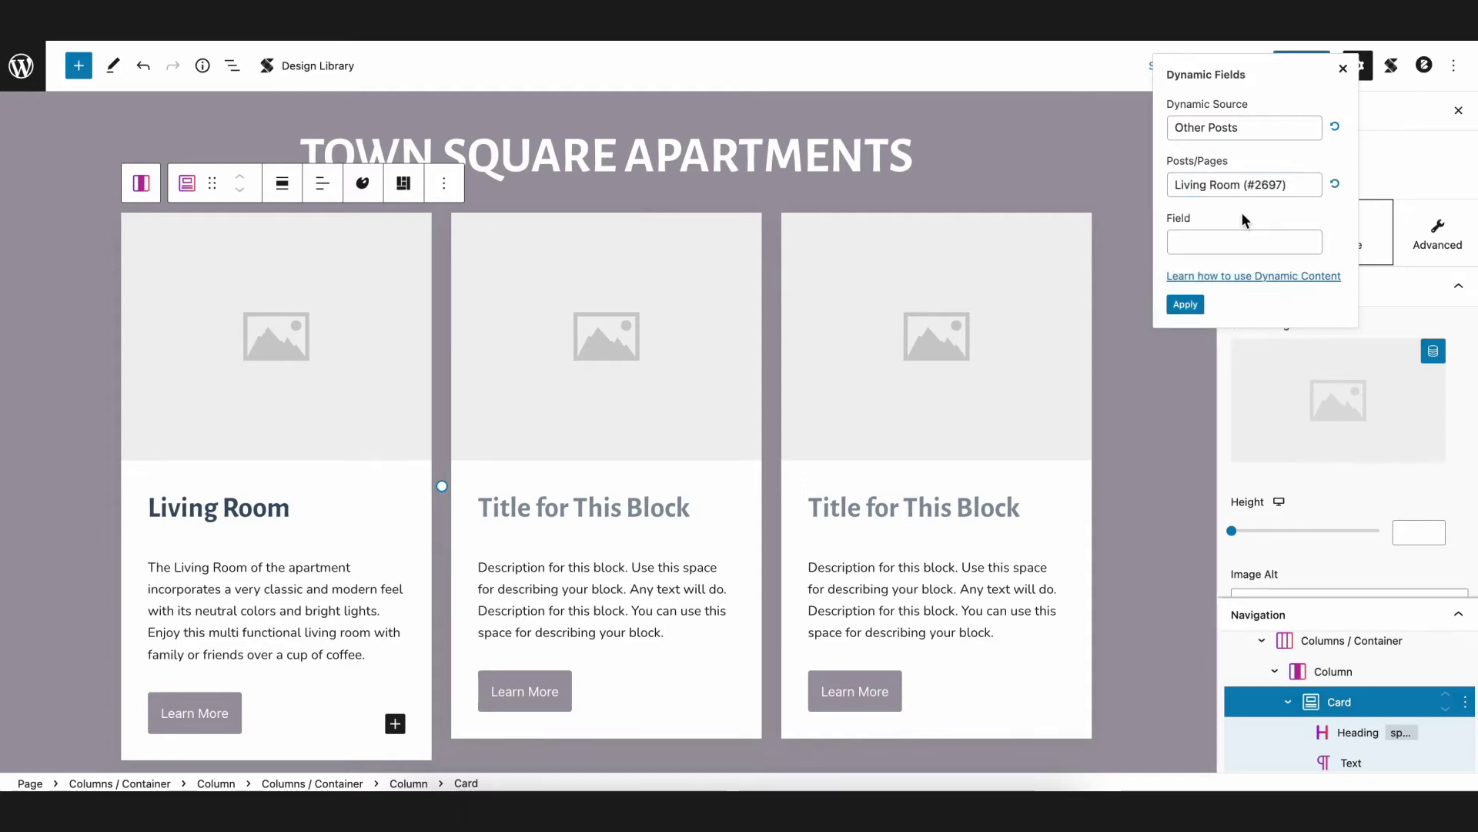
Step: Use the Living Room Featured Image URL as the card image and hide the settings sidebar
click(1249, 241)
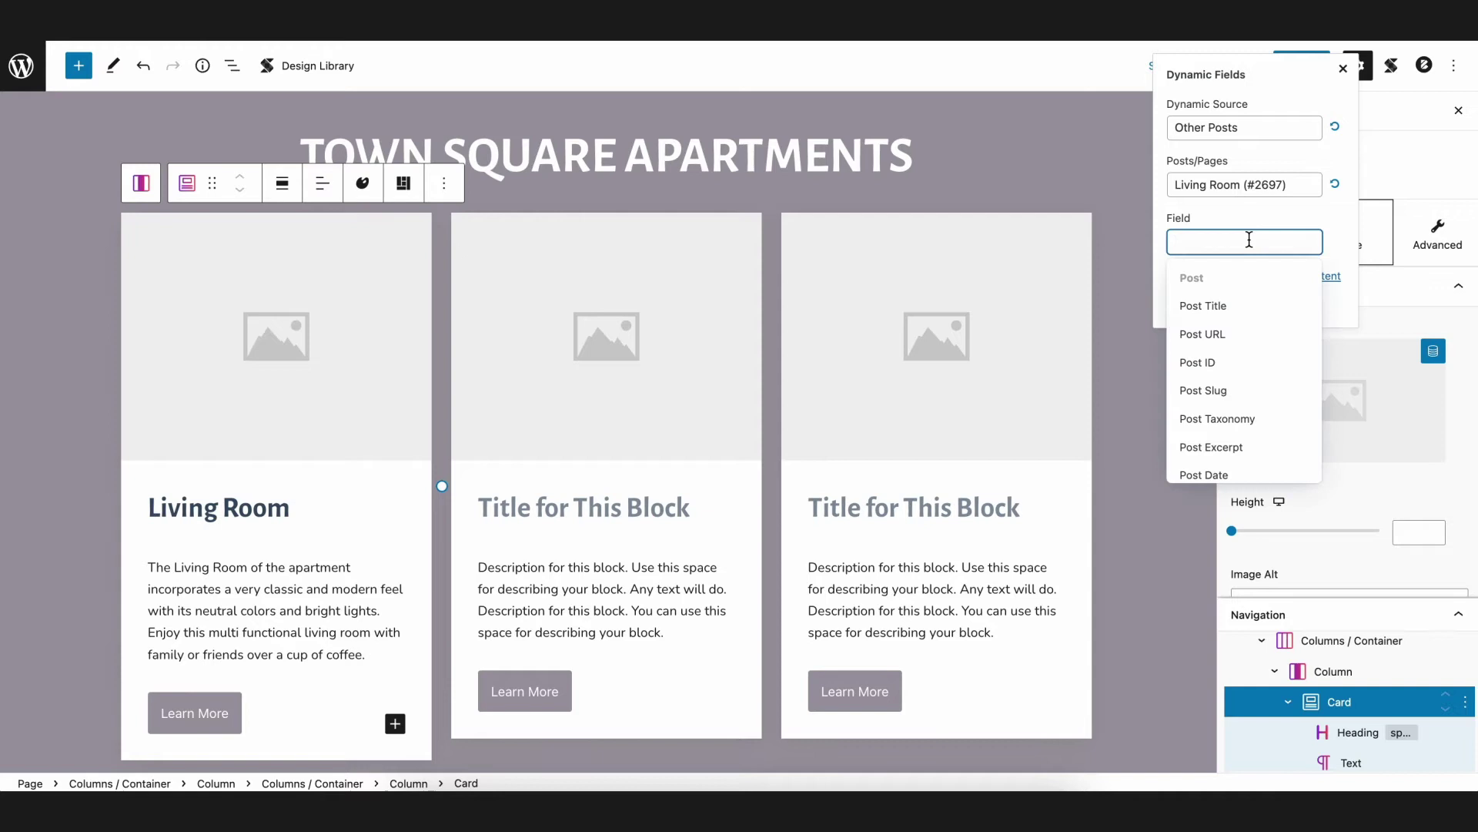
scroll(1254, 368, down, 3)
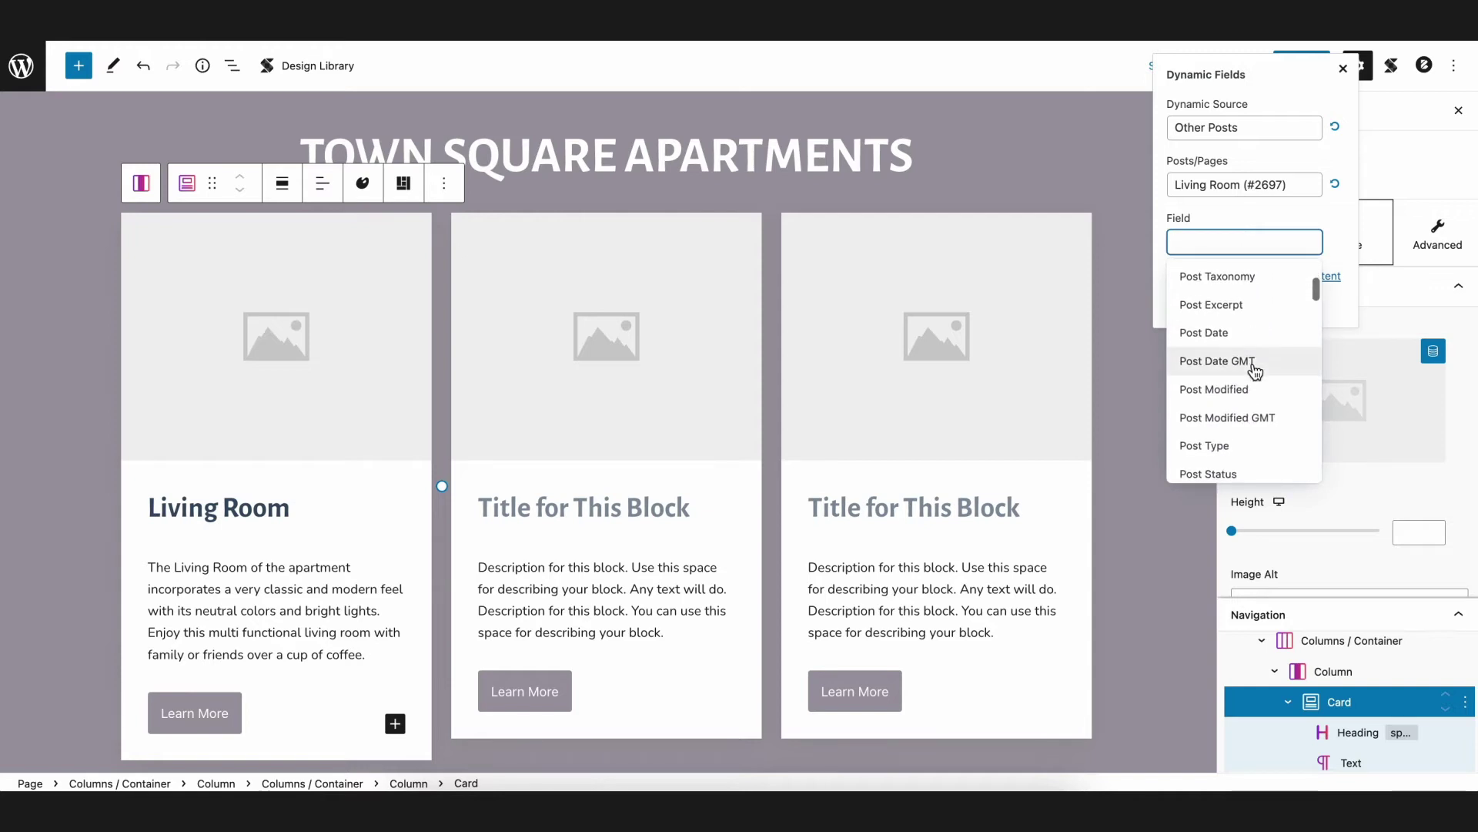
scroll(1255, 371, down, 8)
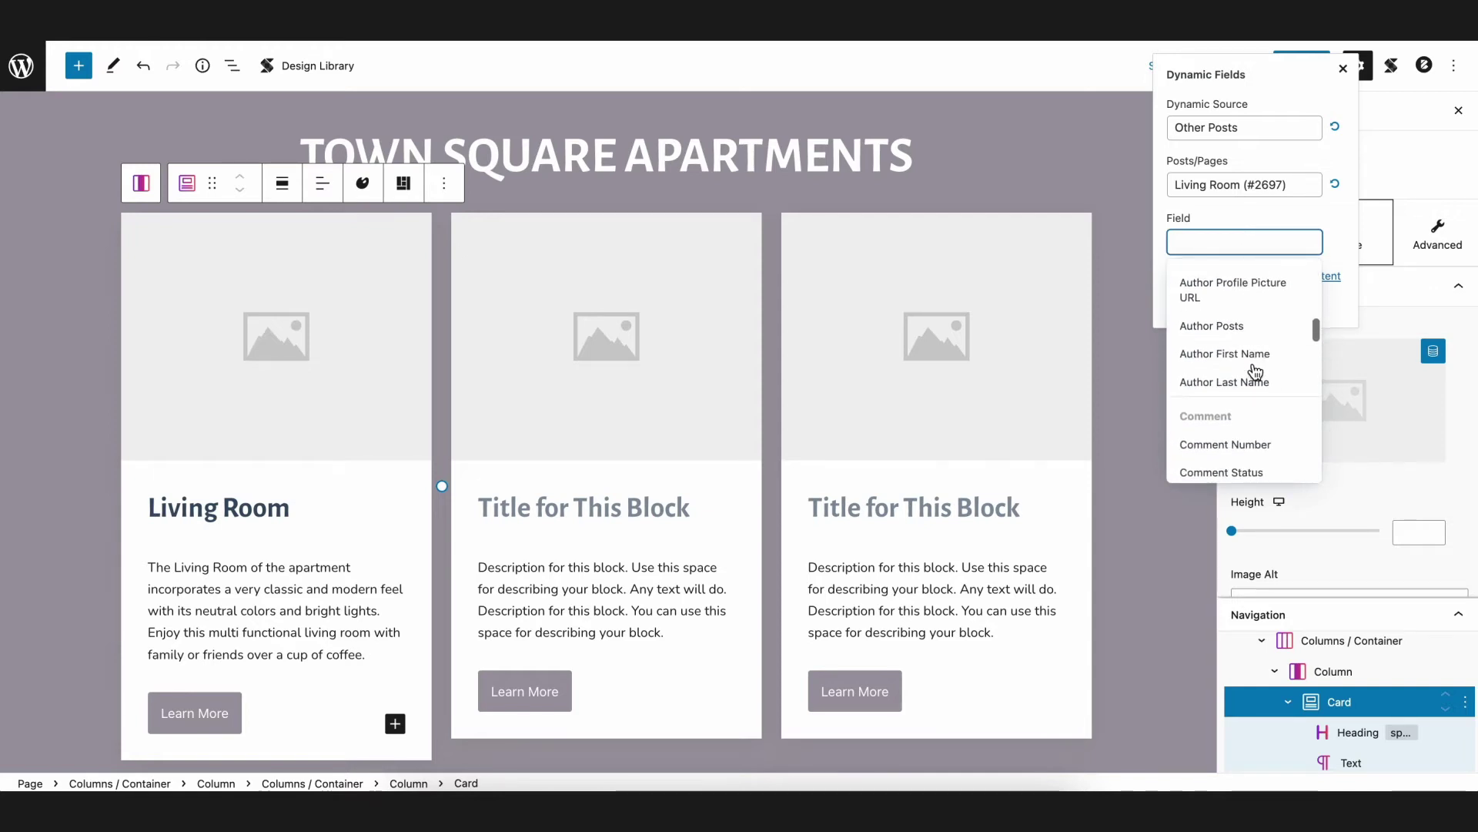
scroll(1255, 371, down, 4)
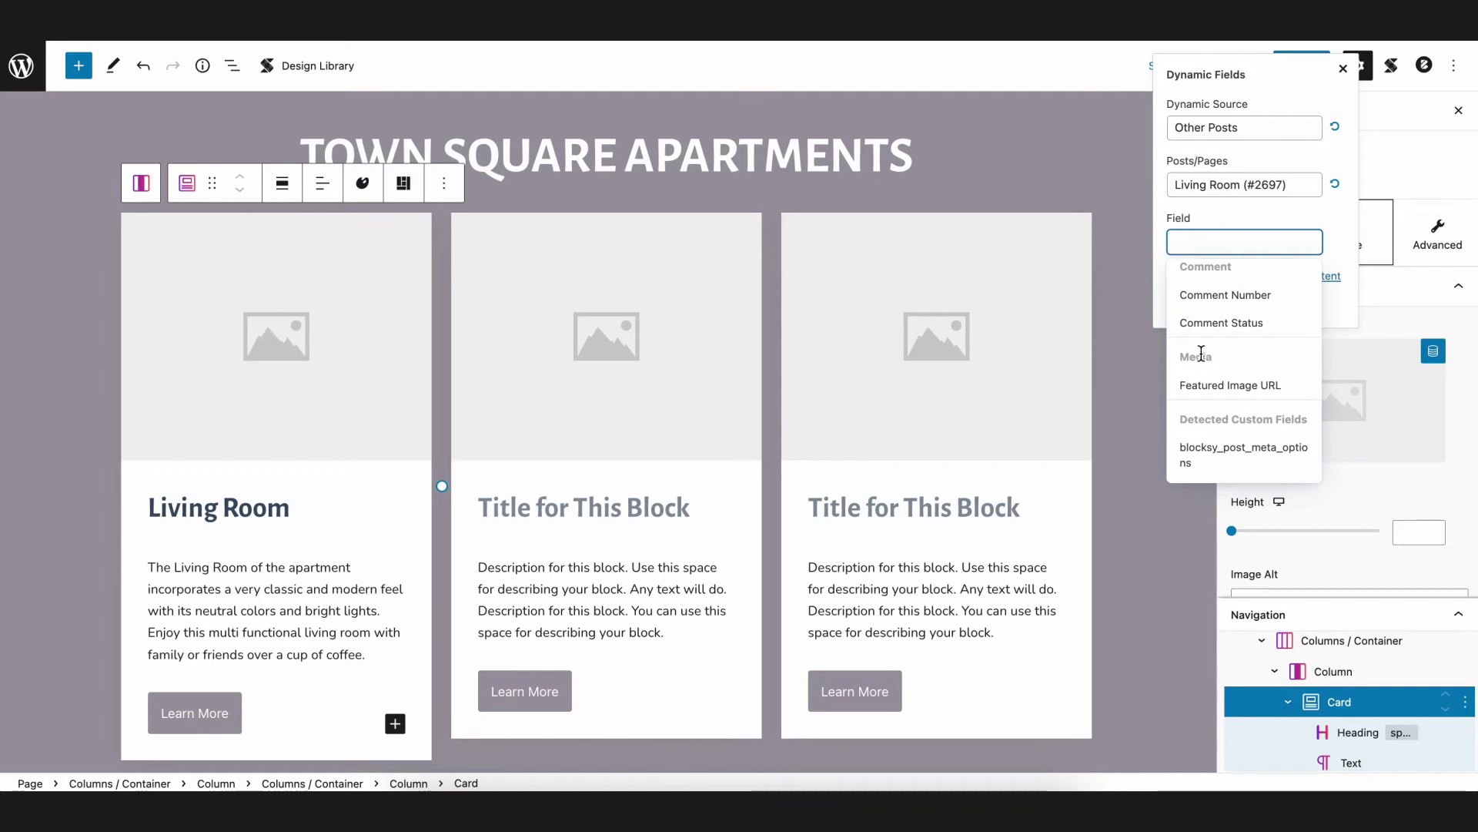
click(1248, 389)
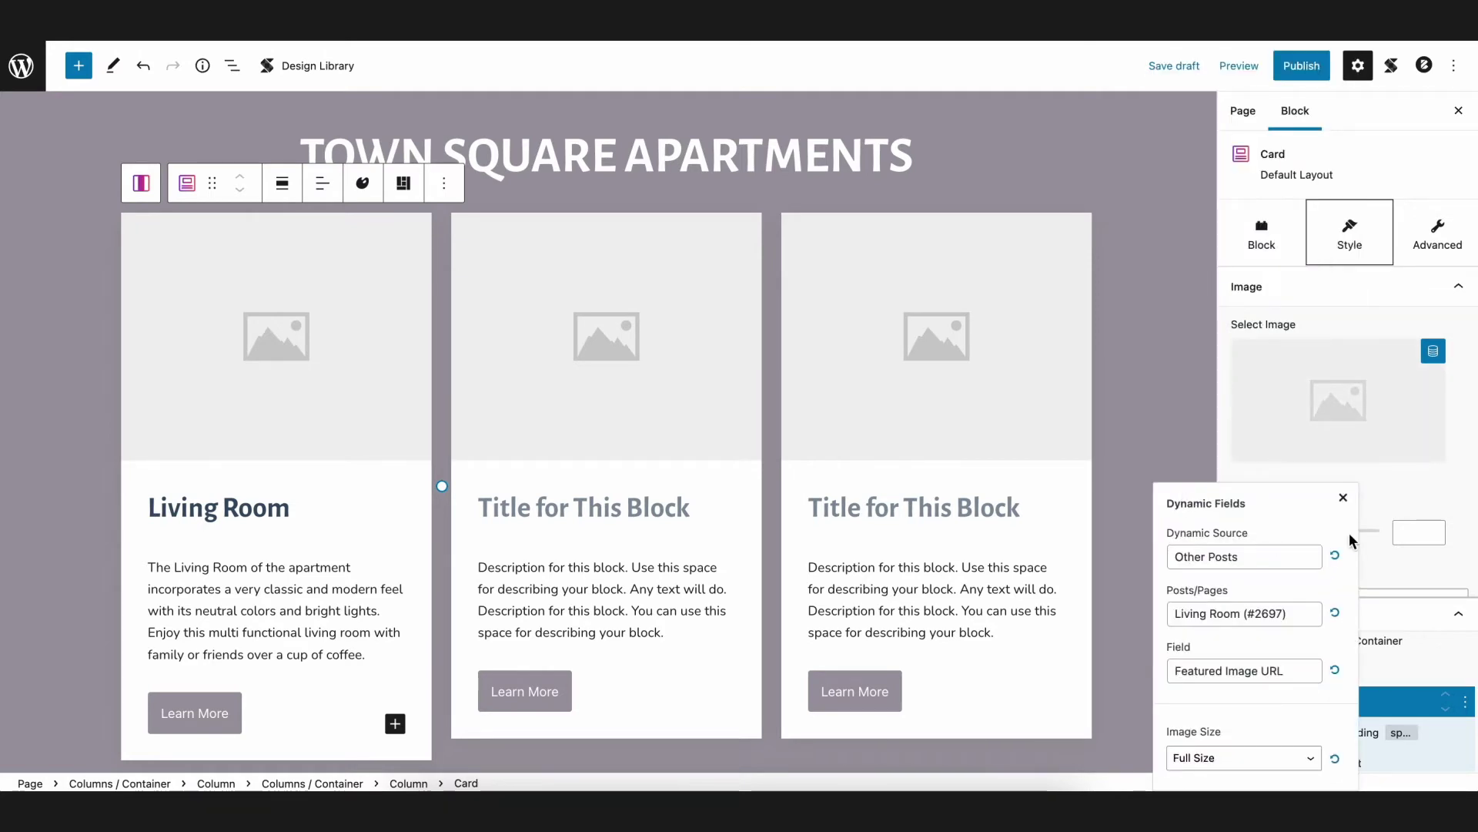
scroll(1414, 510, down, 2)
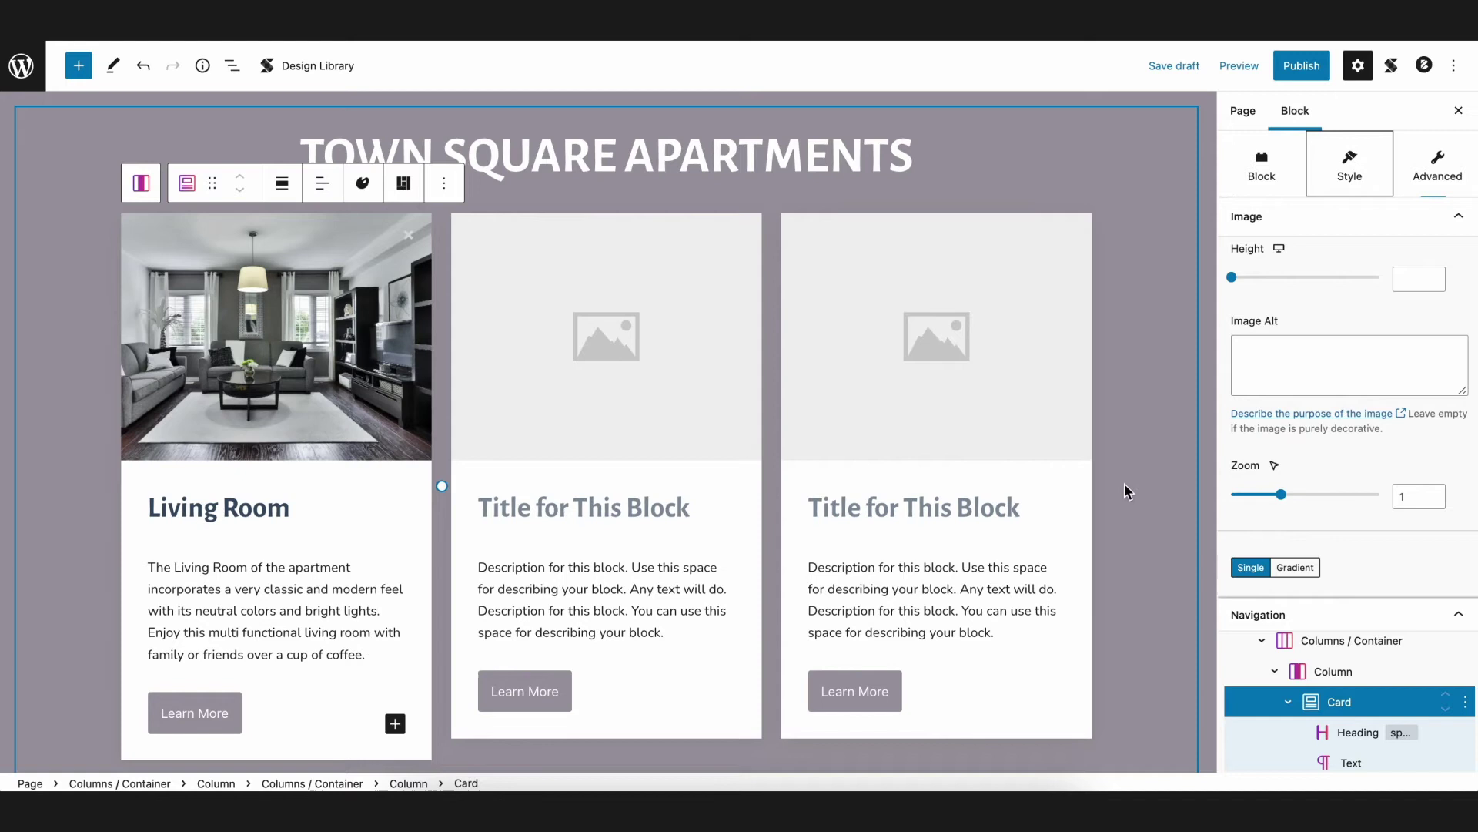
click(1125, 279)
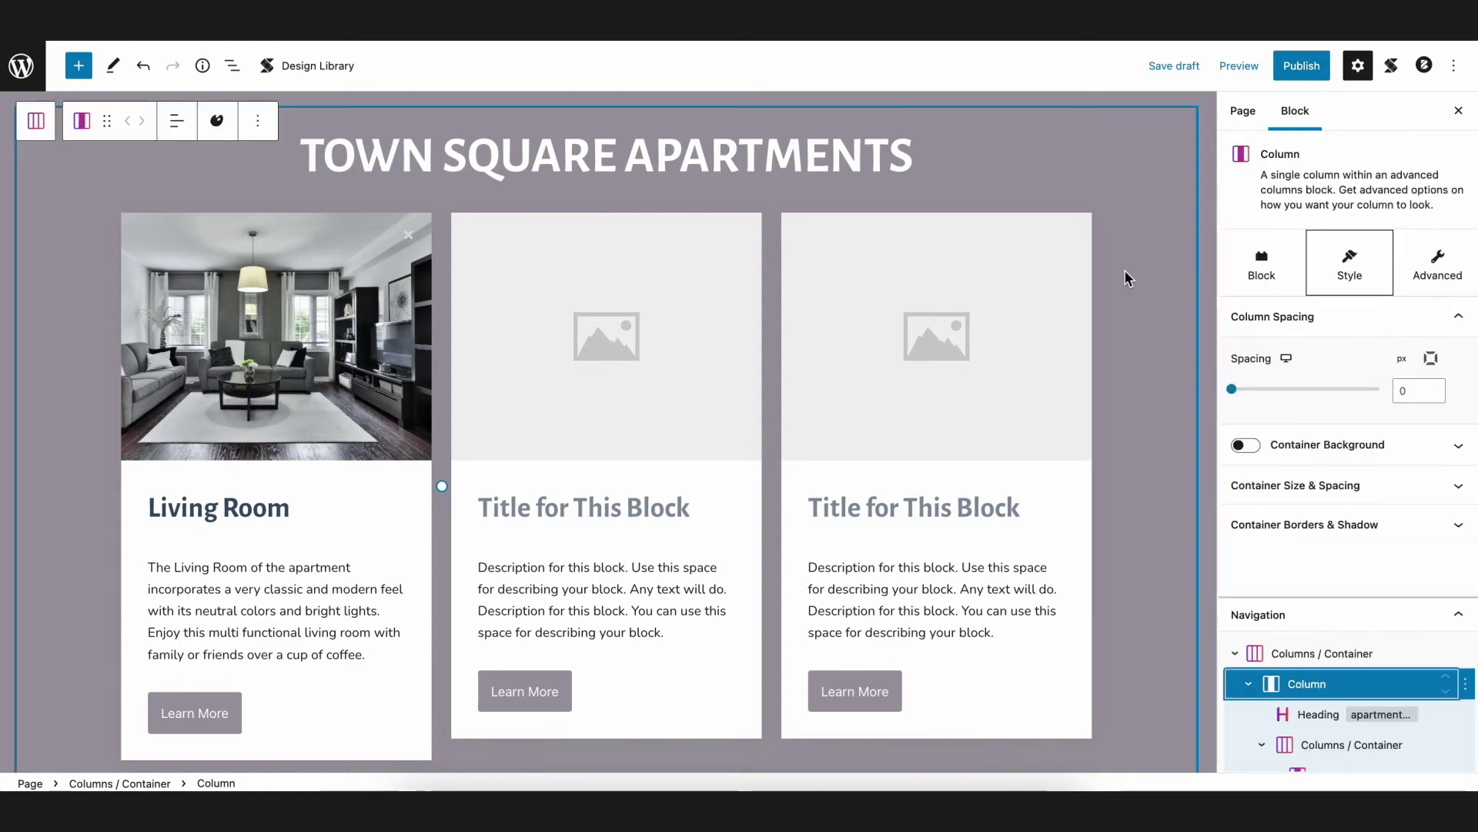
key(ctrl+shift+comma)
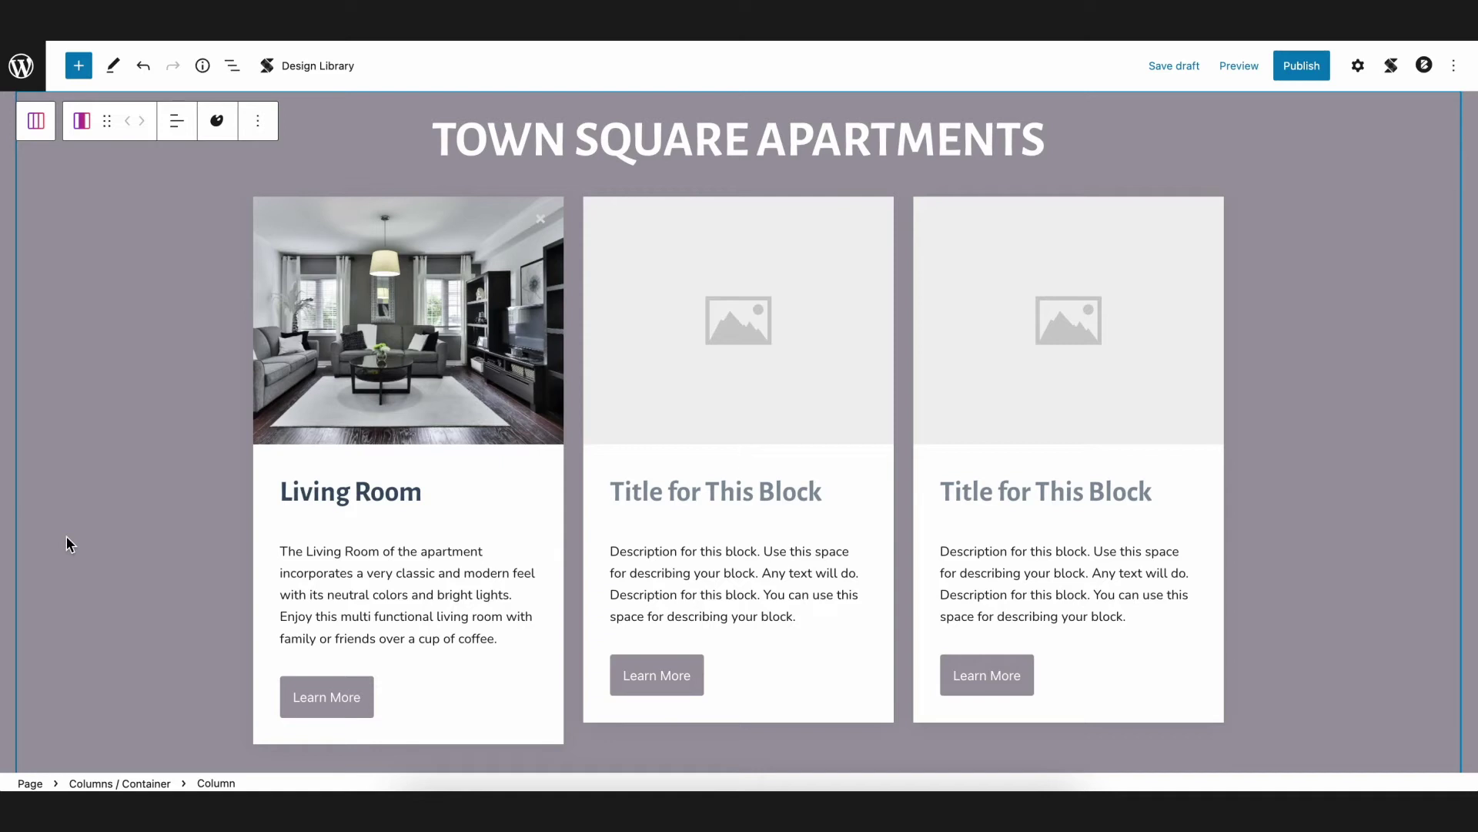
Step: Make the middle card's heading show the Dining Area post's Post Title
click(645, 494)
click(850, 442)
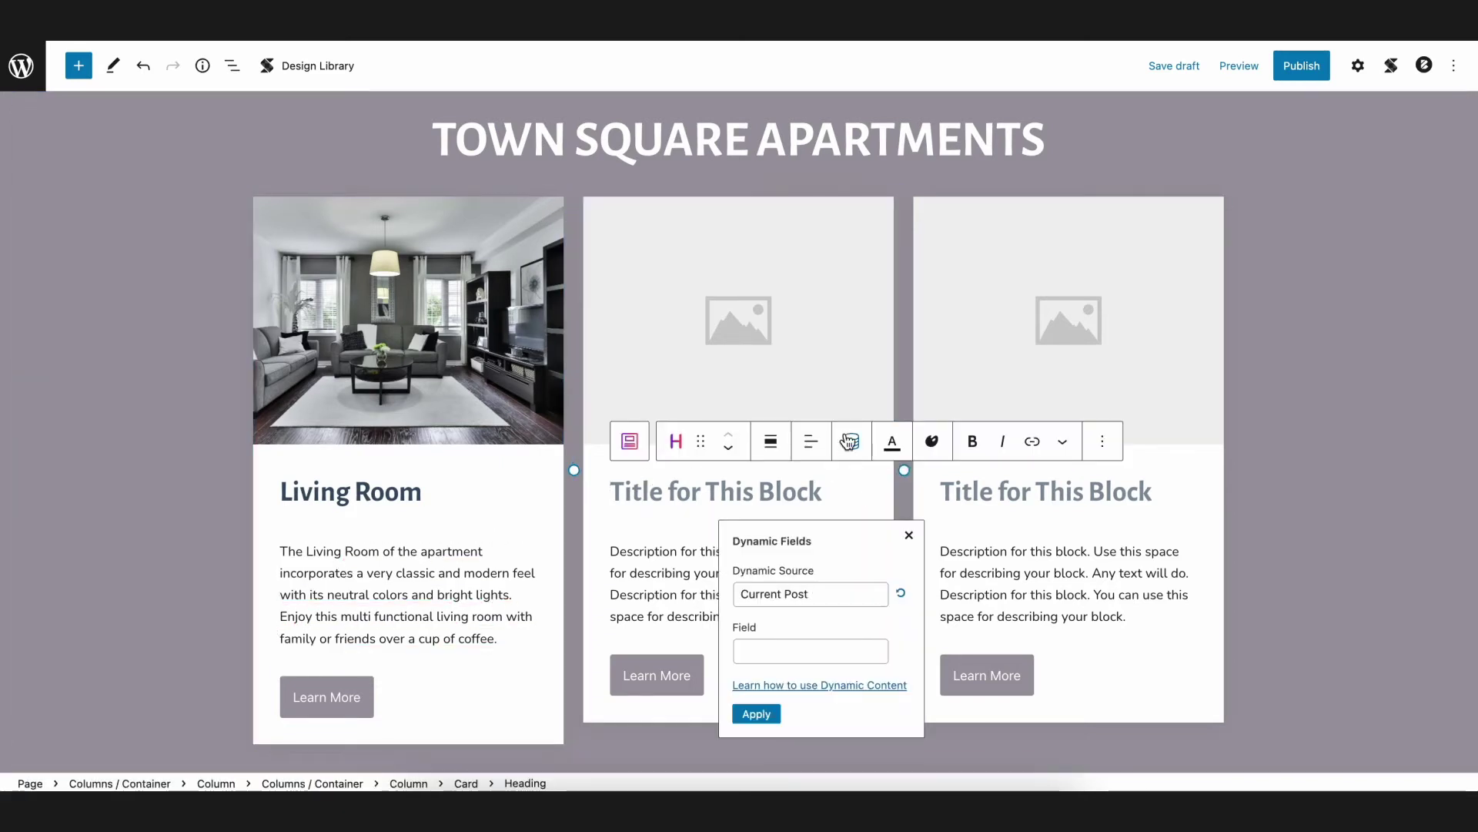
click(796, 594)
click(782, 652)
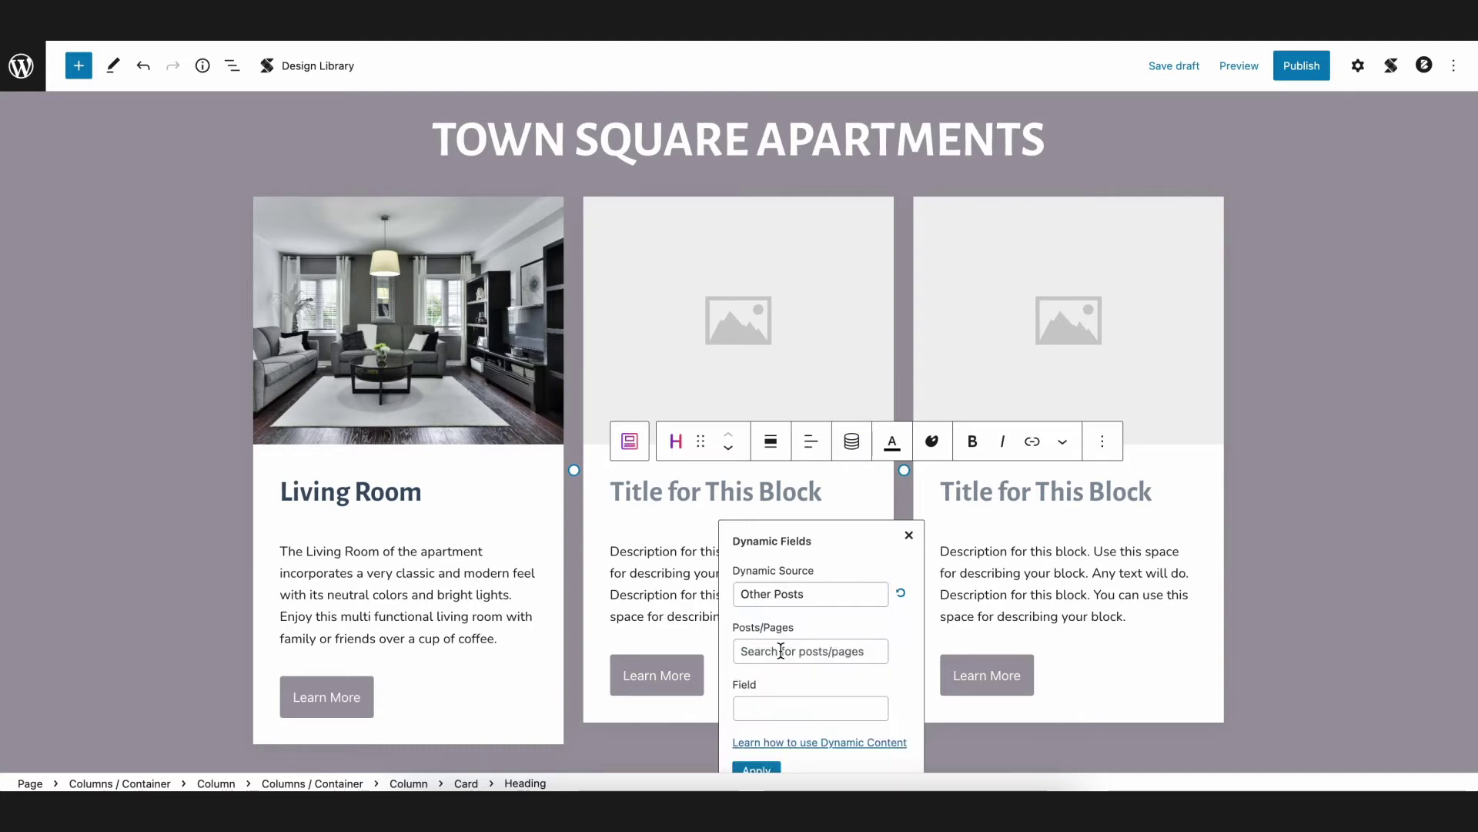
click(798, 651)
text(dining)
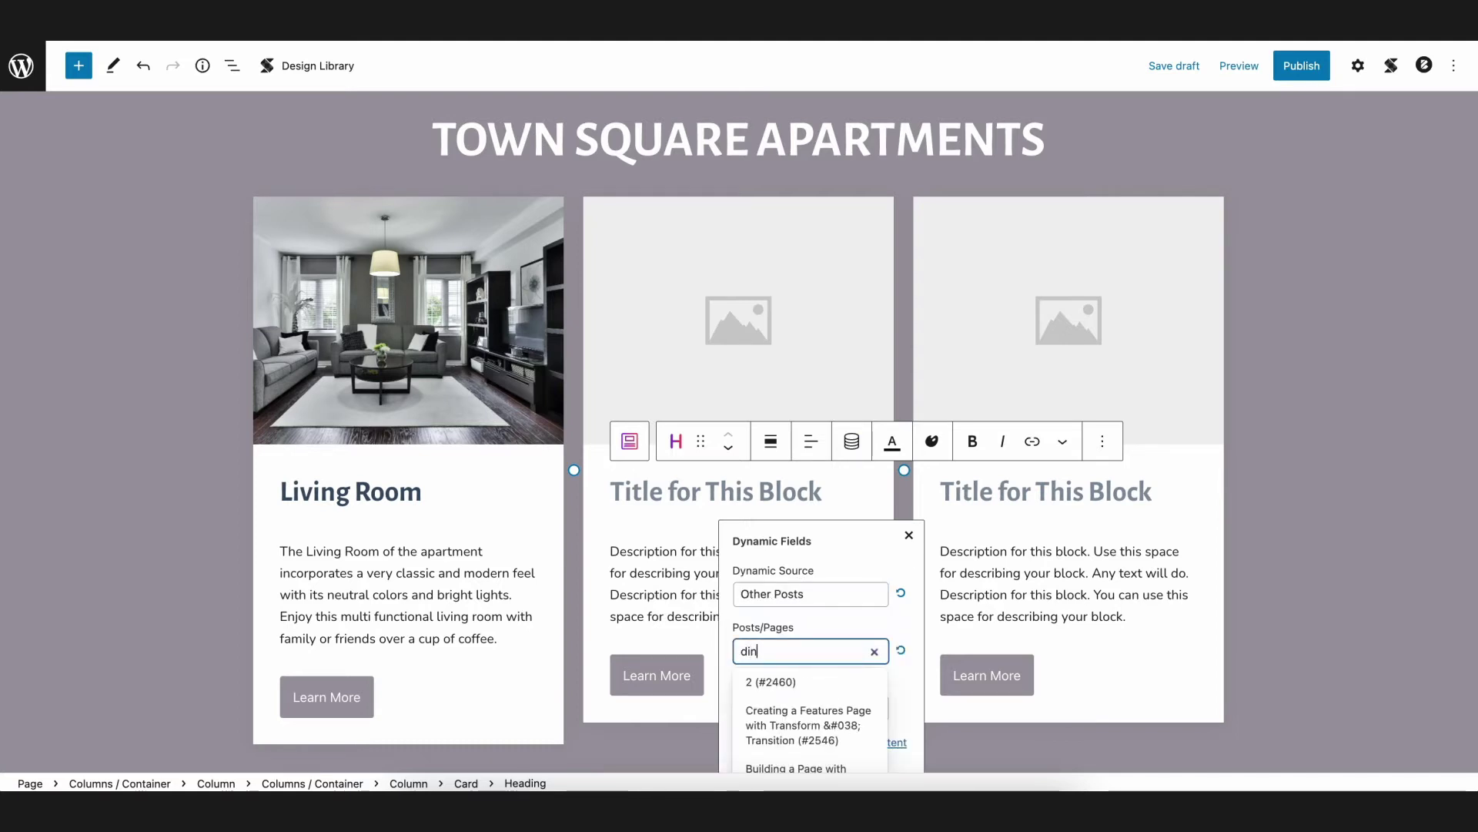
click(803, 683)
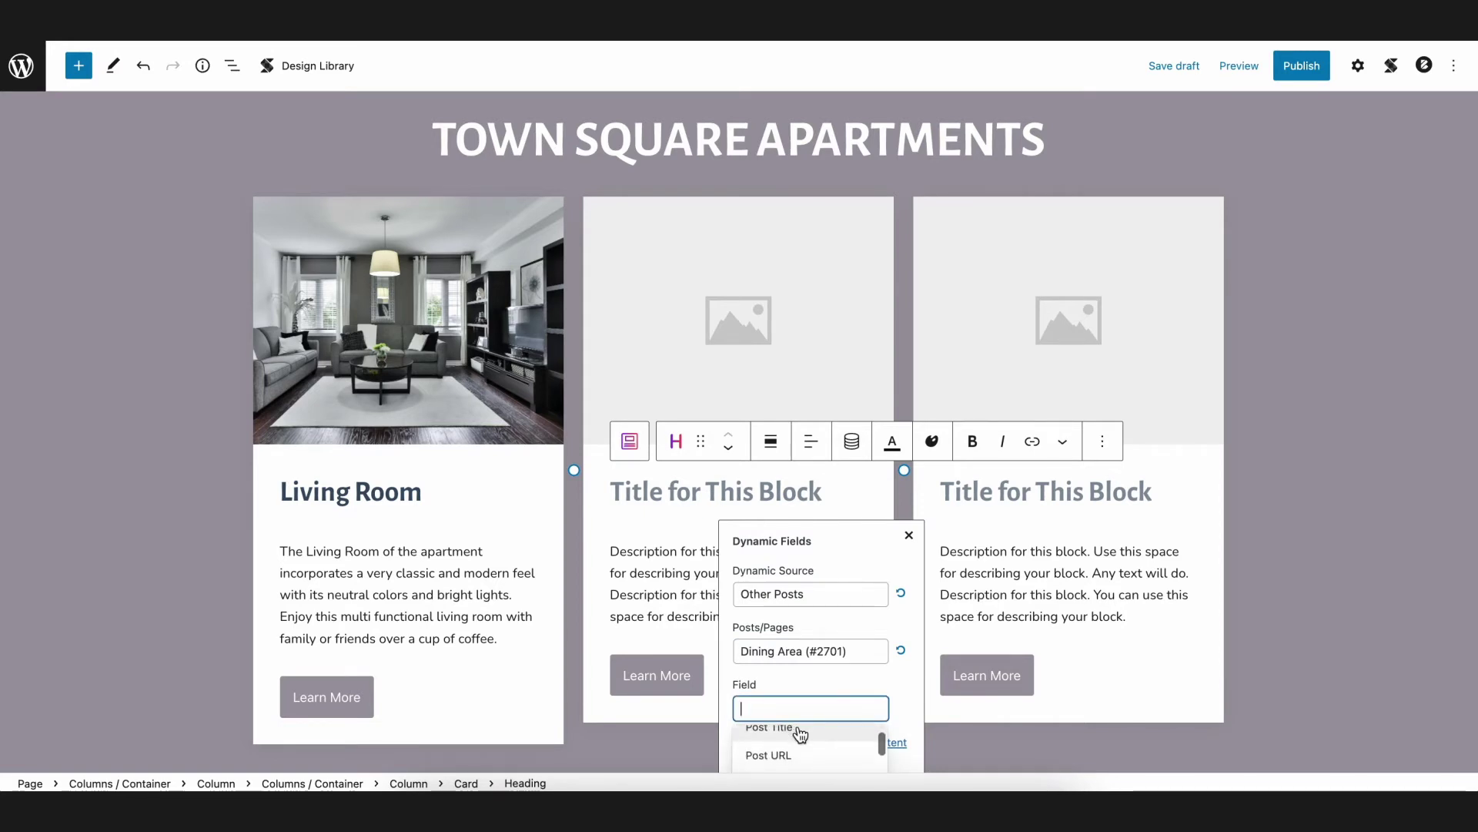
click(770, 739)
click(756, 439)
Step: Make the middle card's description pull the Dining Area post's Post Excerpt
drag(610, 550, 797, 617)
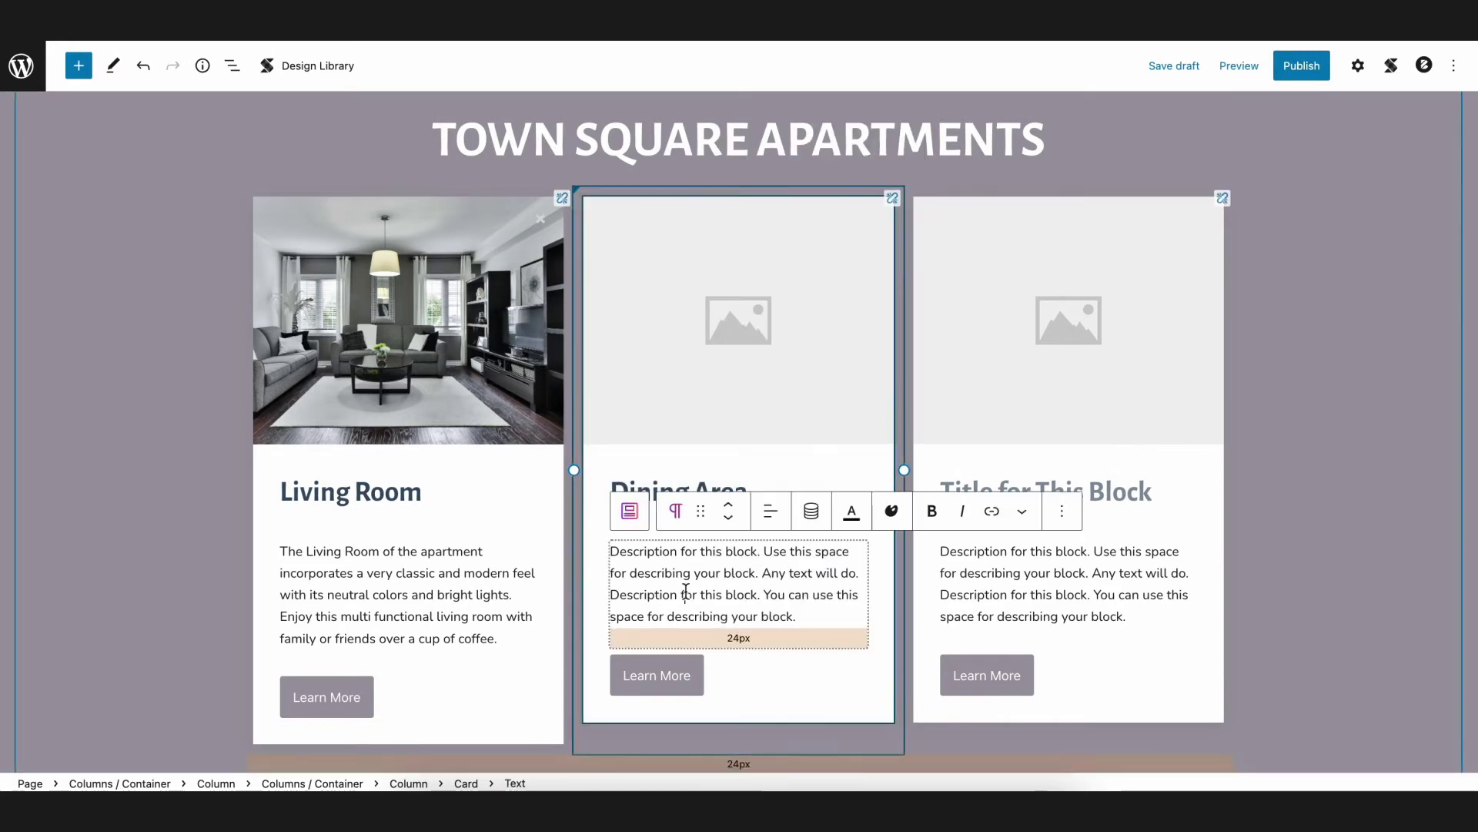
click(807, 512)
click(724, 388)
click(693, 439)
click(727, 392)
text(dining)
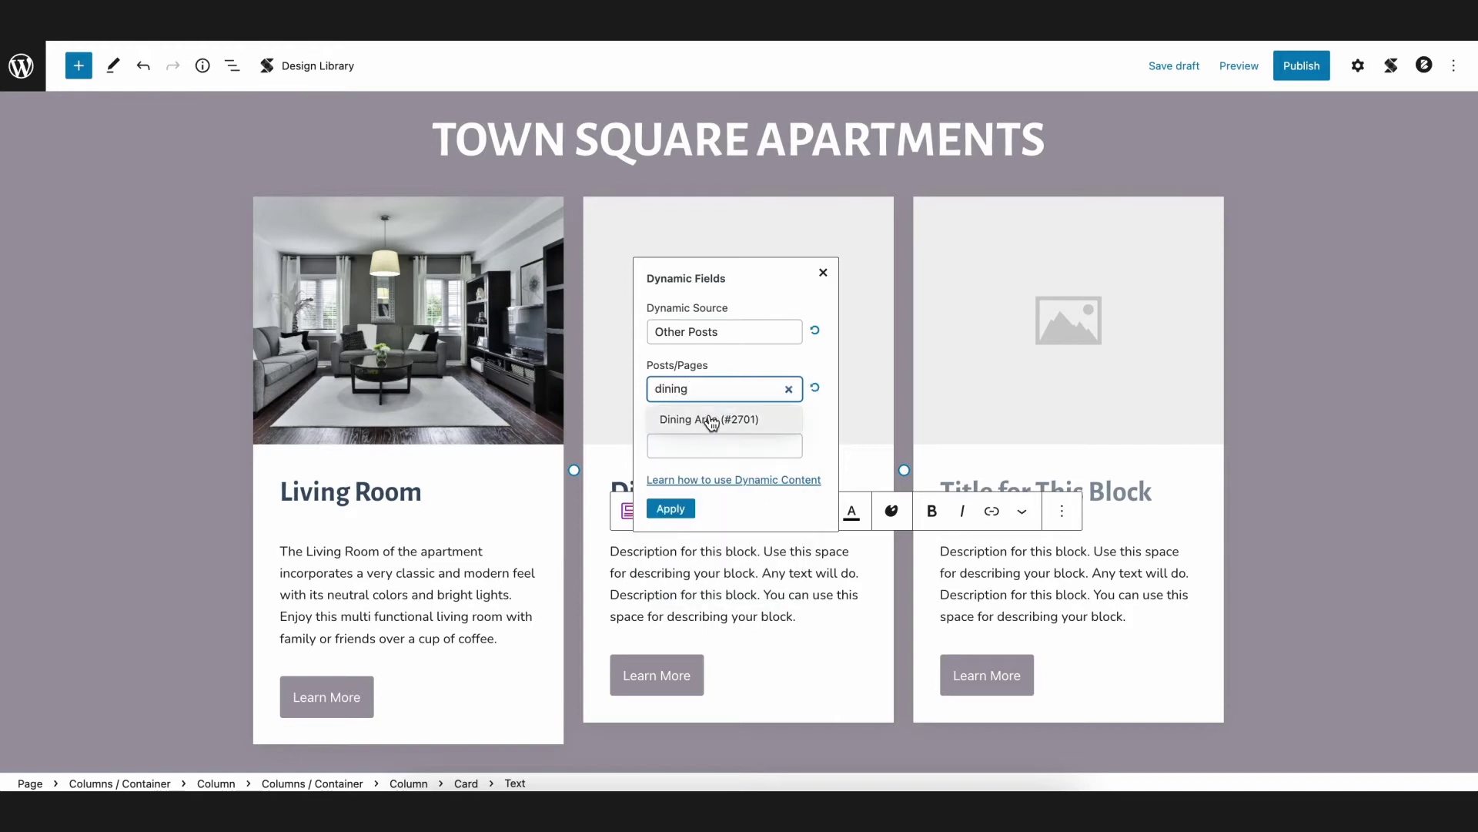
click(709, 419)
click(724, 446)
click(692, 650)
Step: Set the middle card's image to the Dining Area post's Featured Image URL
click(670, 509)
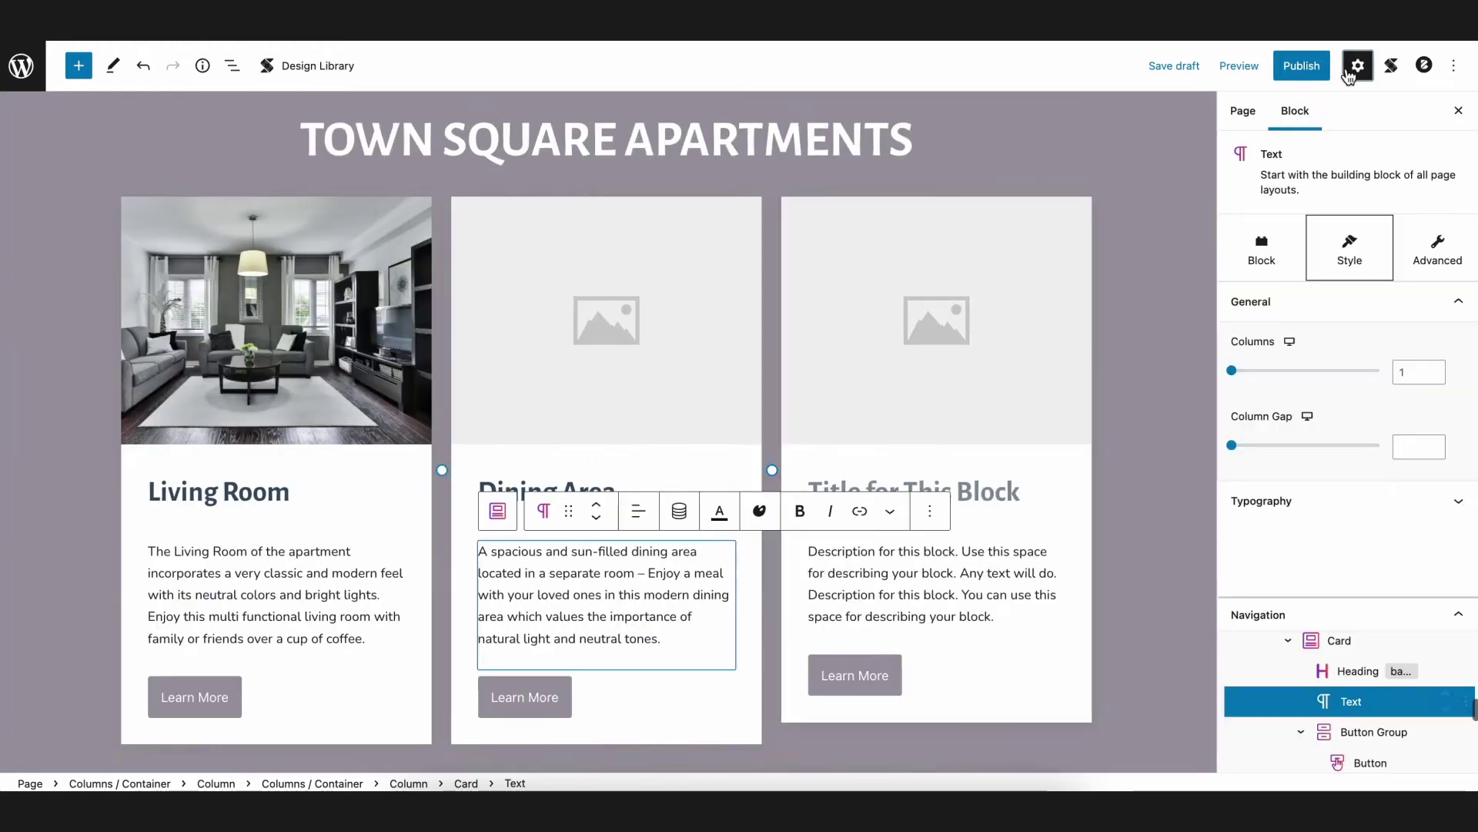
click(732, 443)
click(1433, 350)
click(1244, 128)
click(1232, 178)
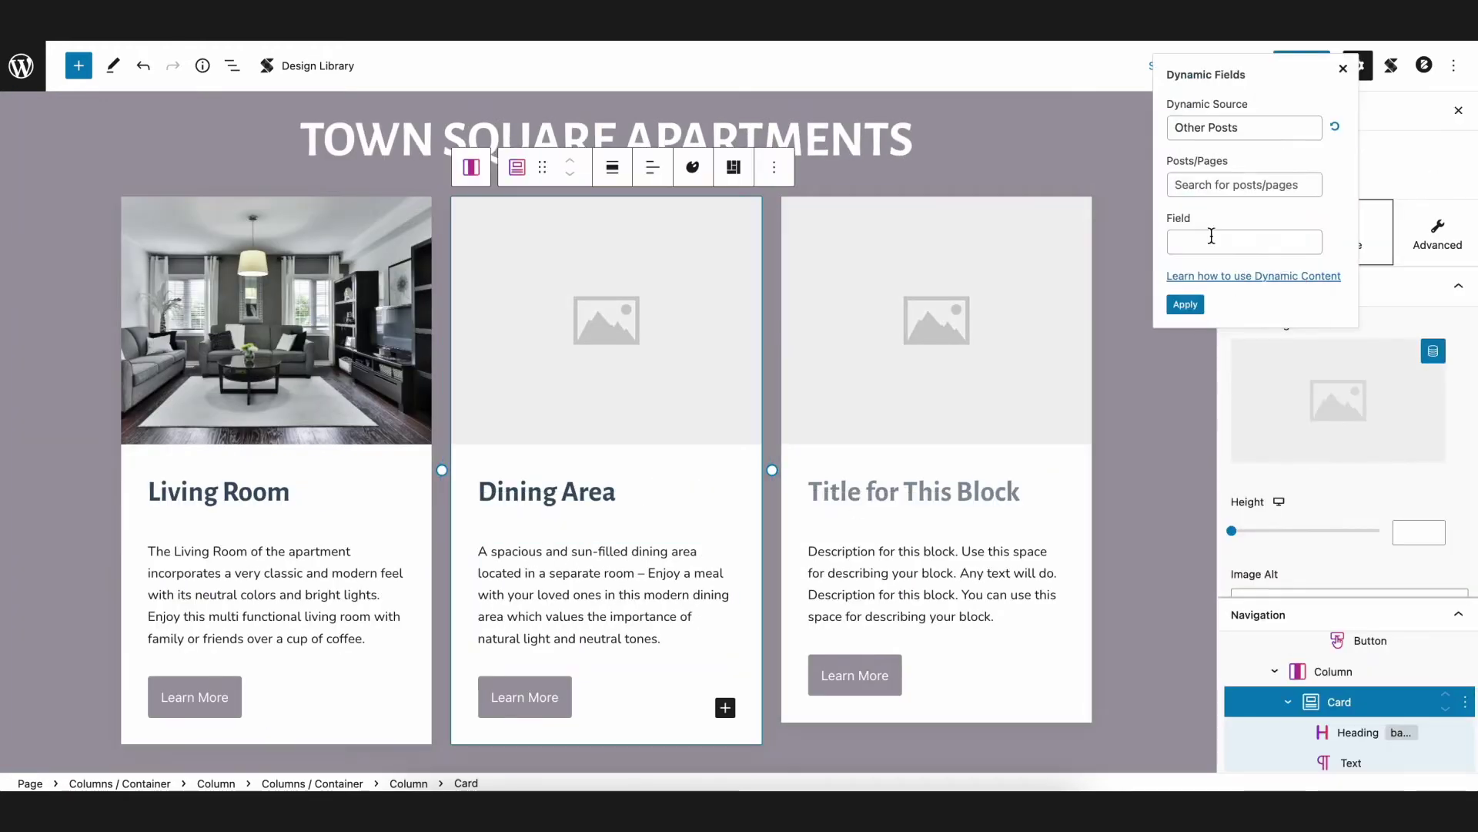
click(1231, 189)
text(dining)
click(1247, 216)
click(1243, 241)
scroll(1231, 421, down, 3)
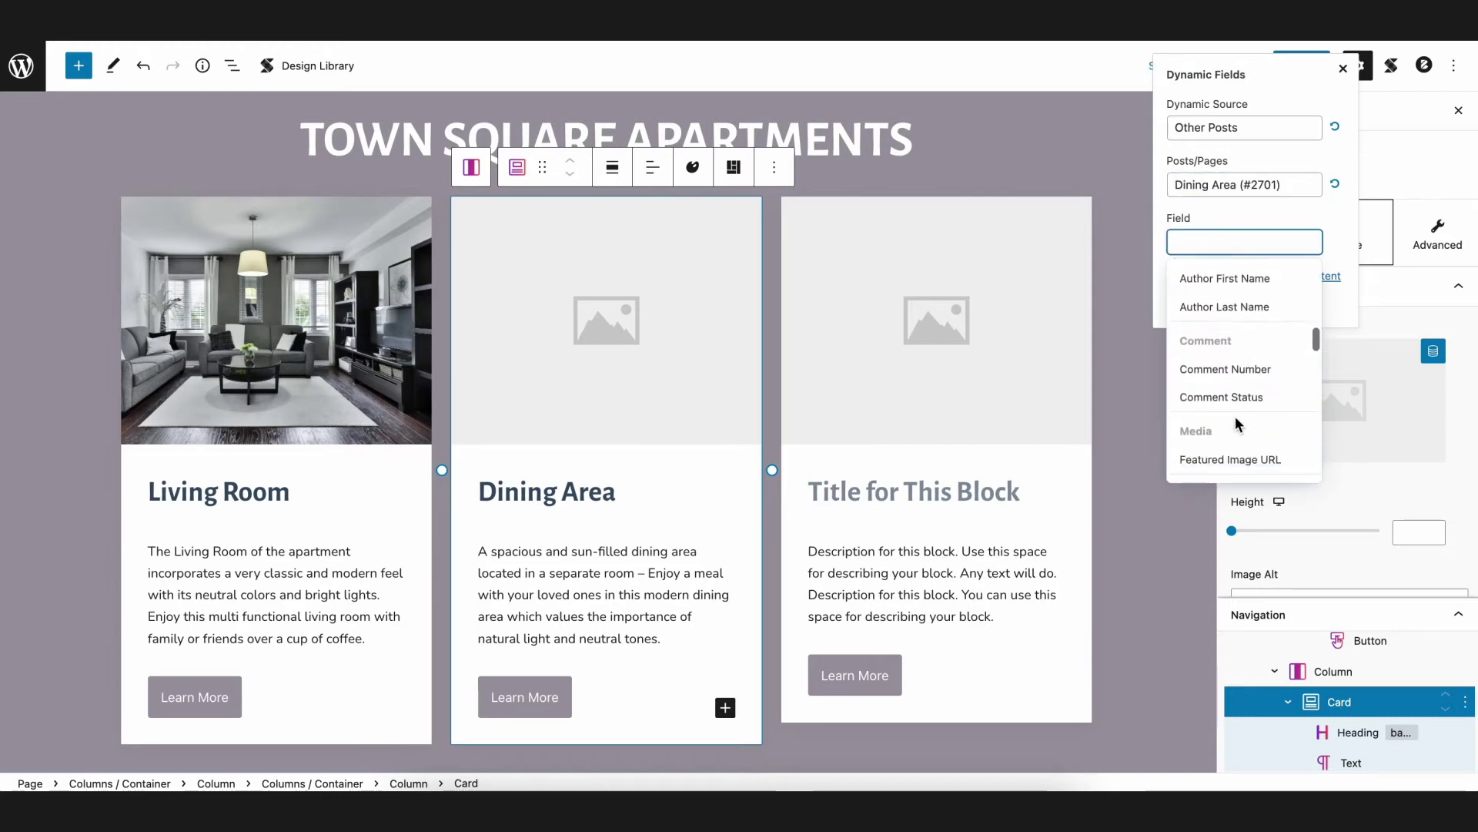
click(1235, 414)
click(1185, 673)
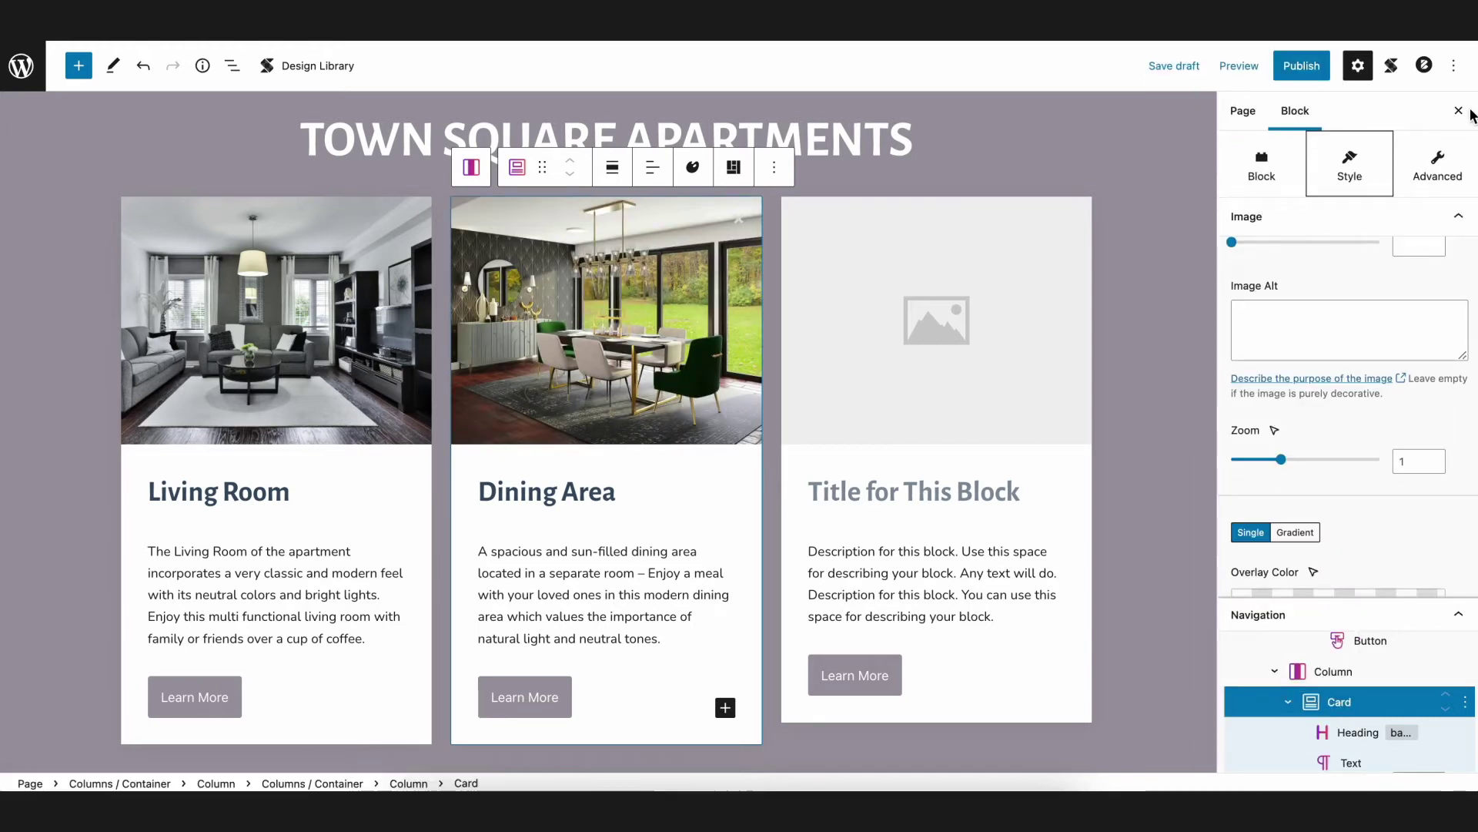
Step: Make the third card's heading show the Master's Bedroom post's Post Title
click(1459, 110)
click(1064, 494)
click(1182, 441)
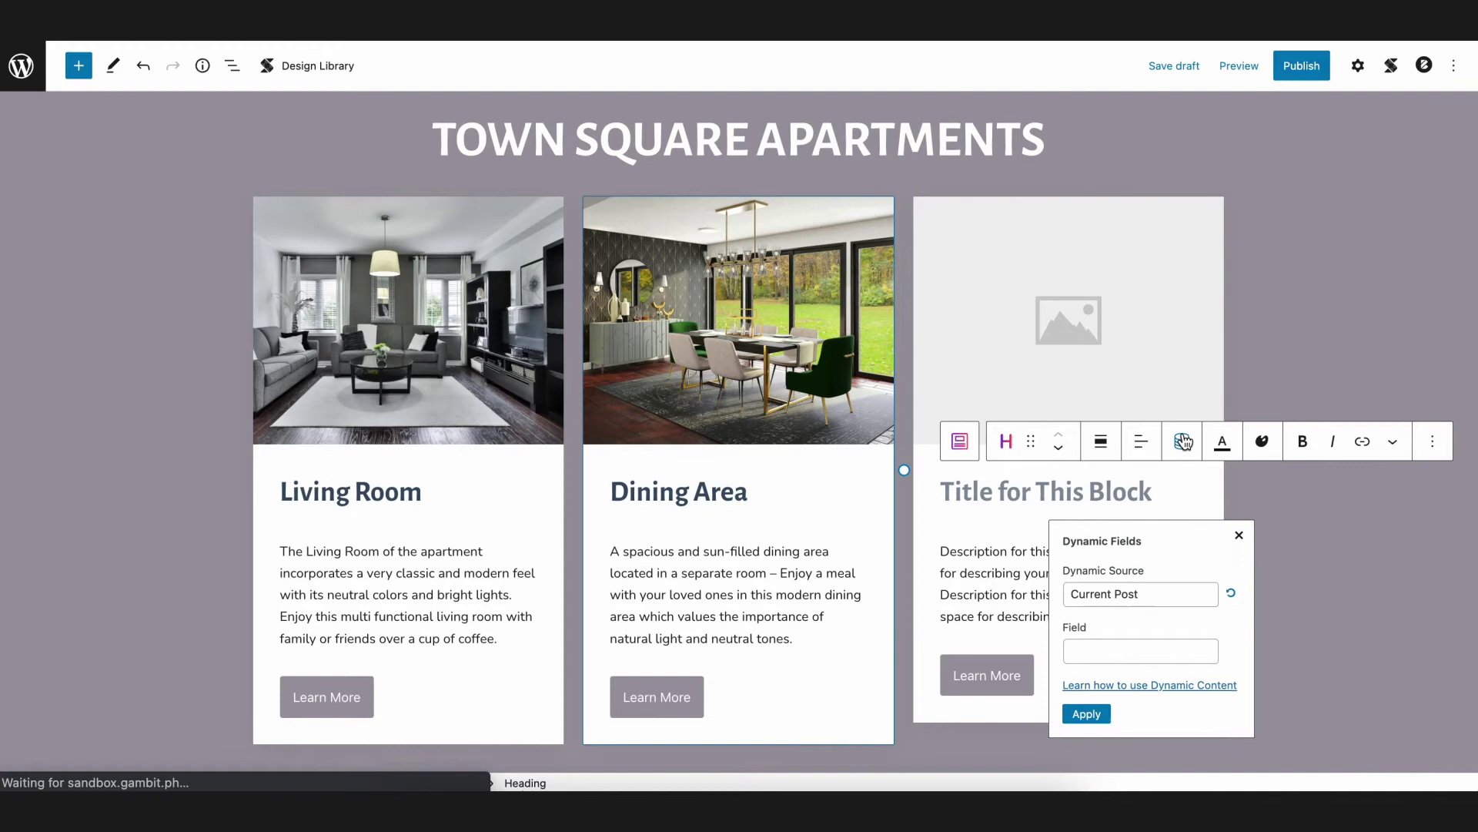
click(1120, 593)
click(1122, 654)
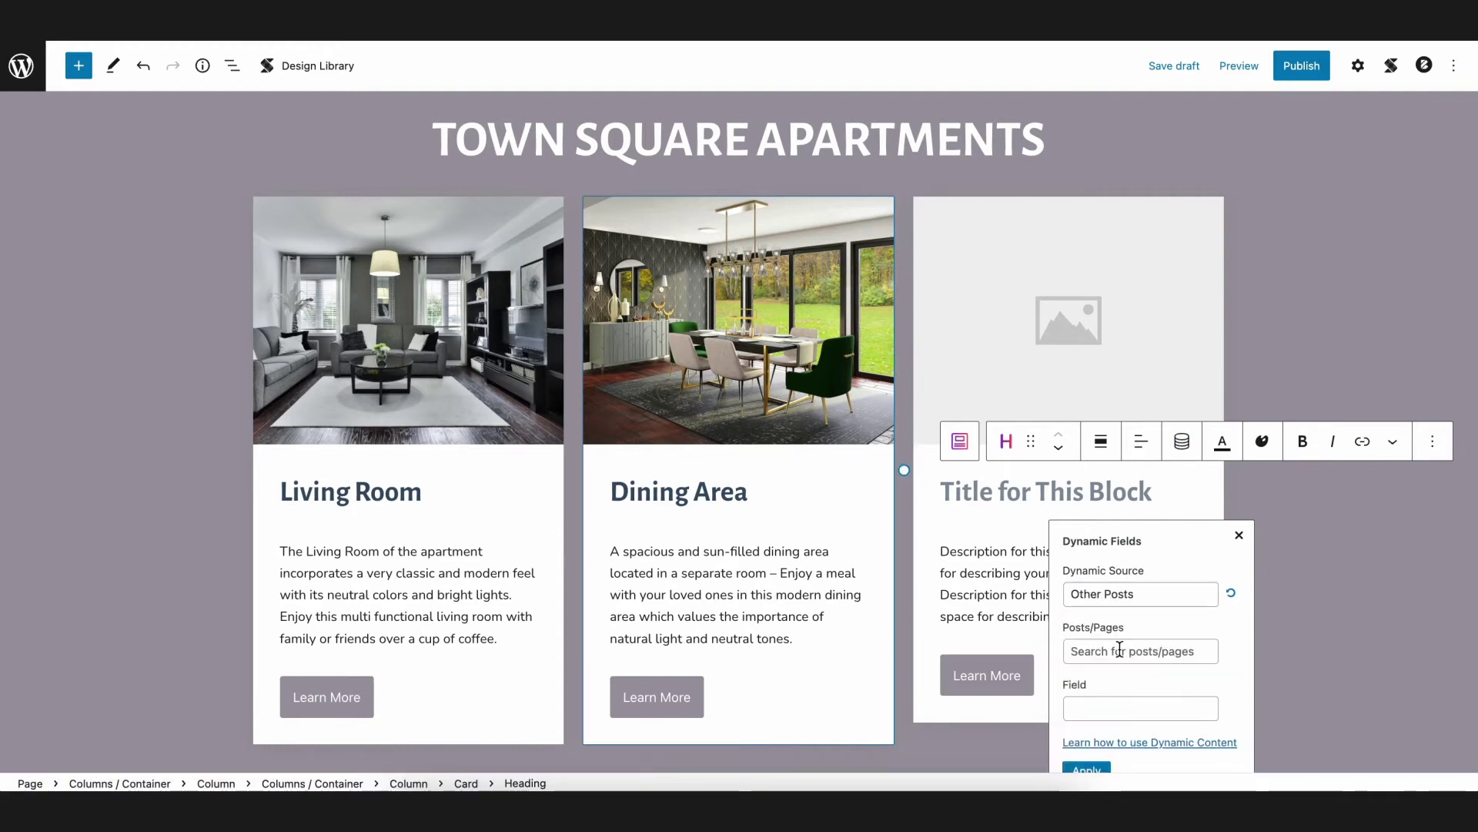
click(1131, 651)
click(1129, 685)
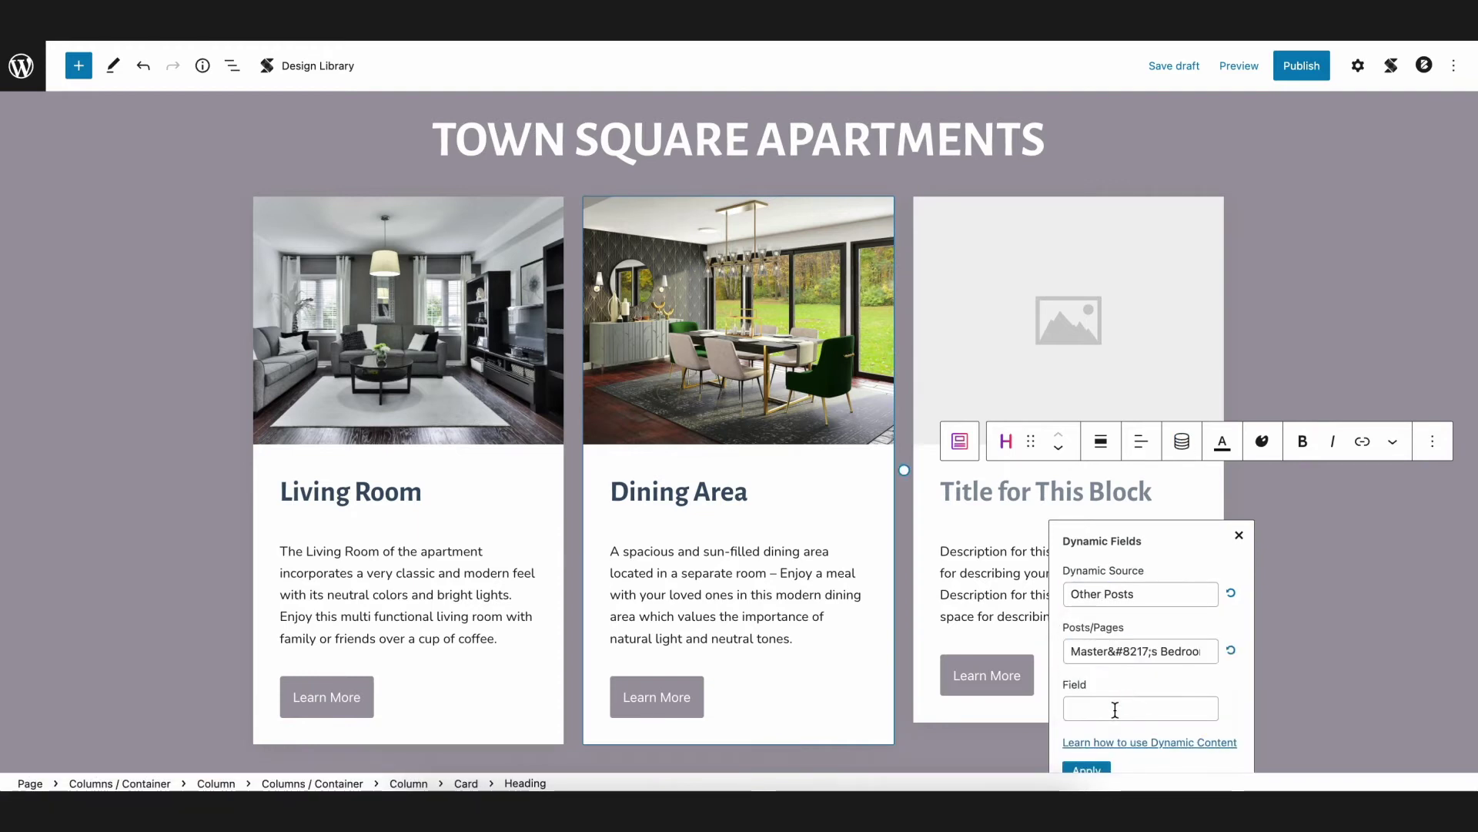
click(1109, 741)
click(1086, 439)
Step: Make the third card's description pull the Master's Bedroom Post Excerpt
drag(941, 551, 1125, 616)
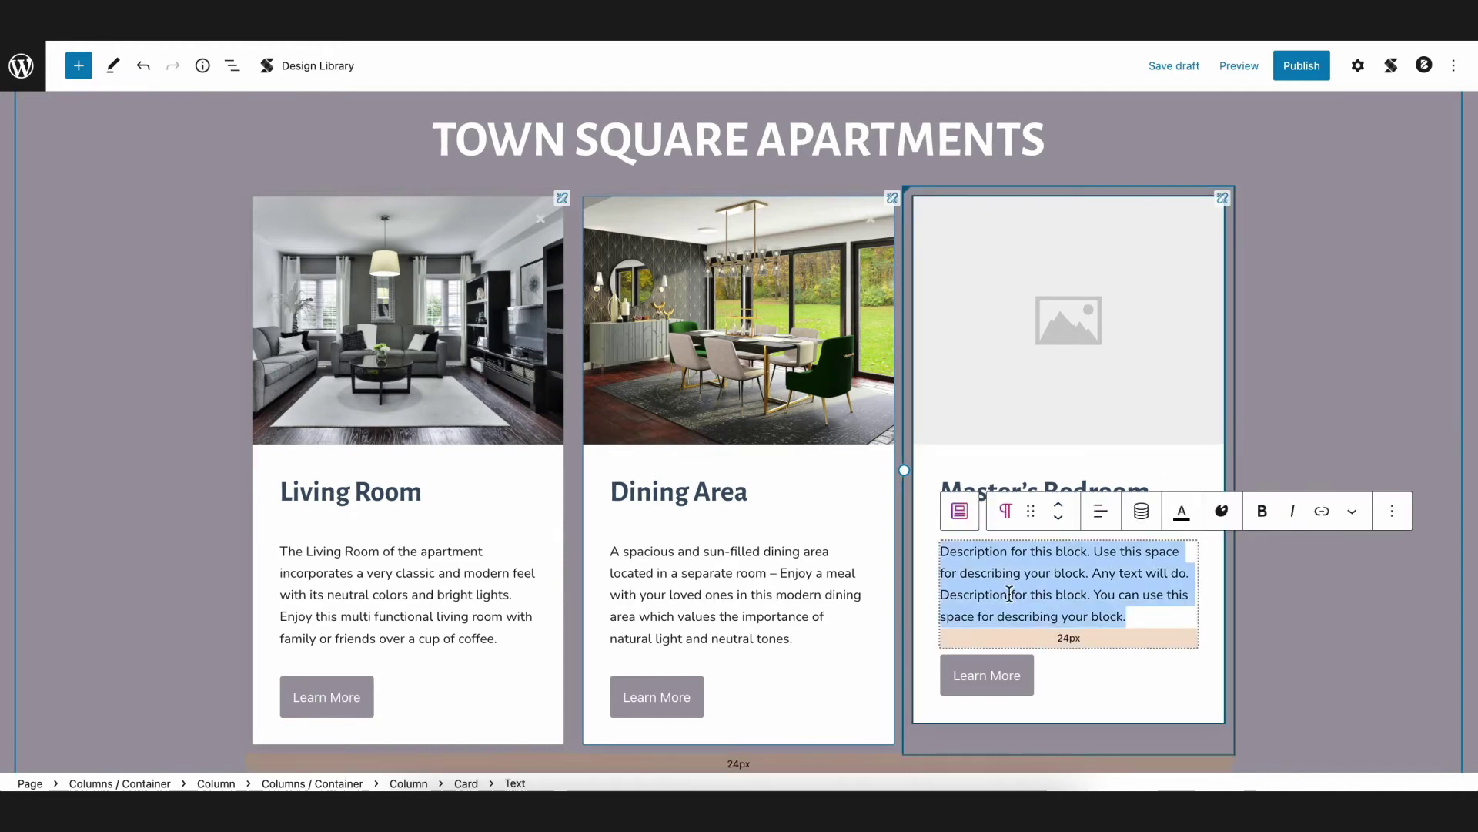
click(1142, 511)
click(1035, 445)
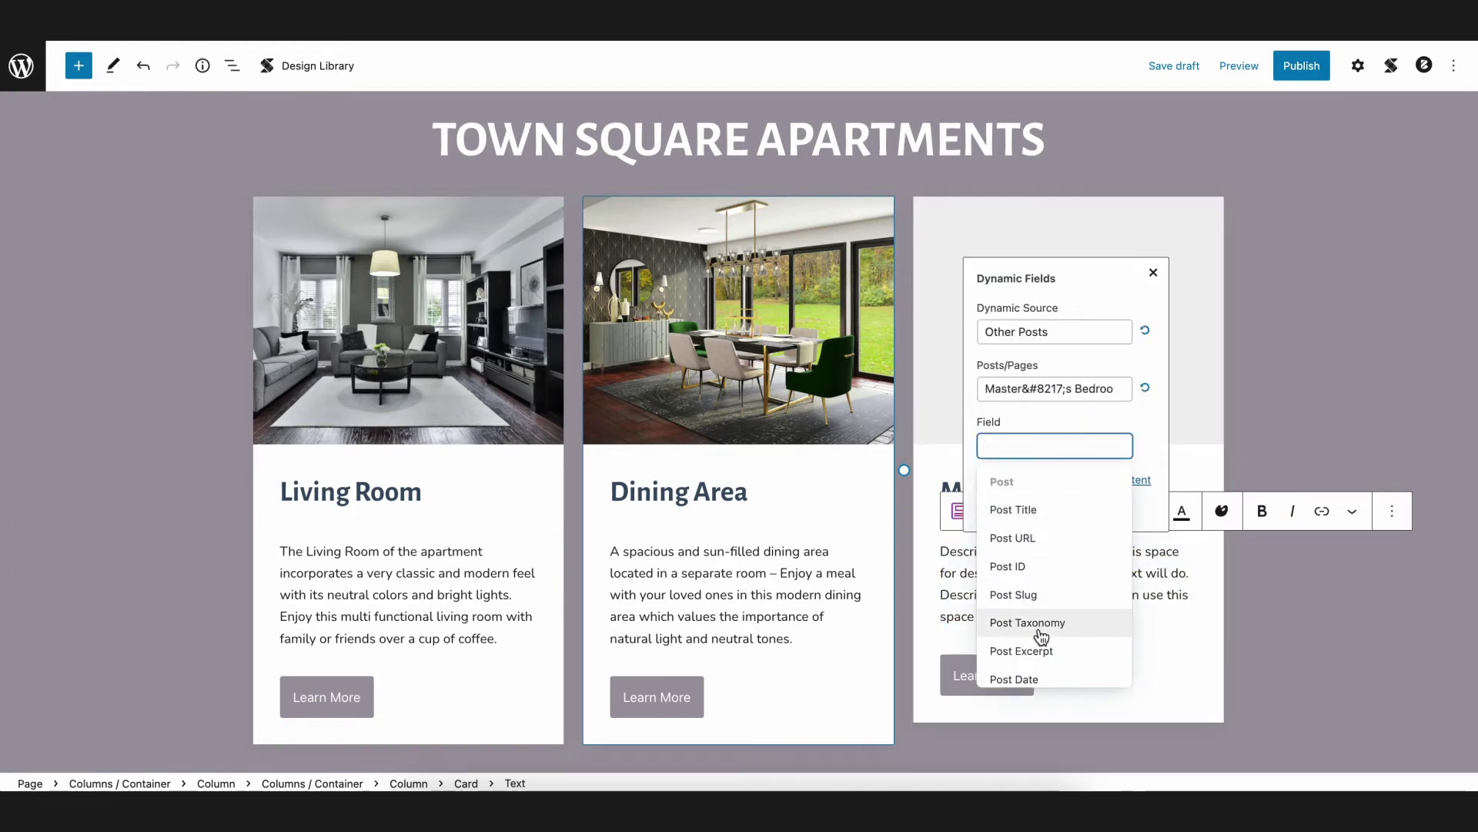
click(1041, 643)
click(1001, 508)
Step: Set the third card's image to the Master's Bedroom Featured Image URL
click(959, 512)
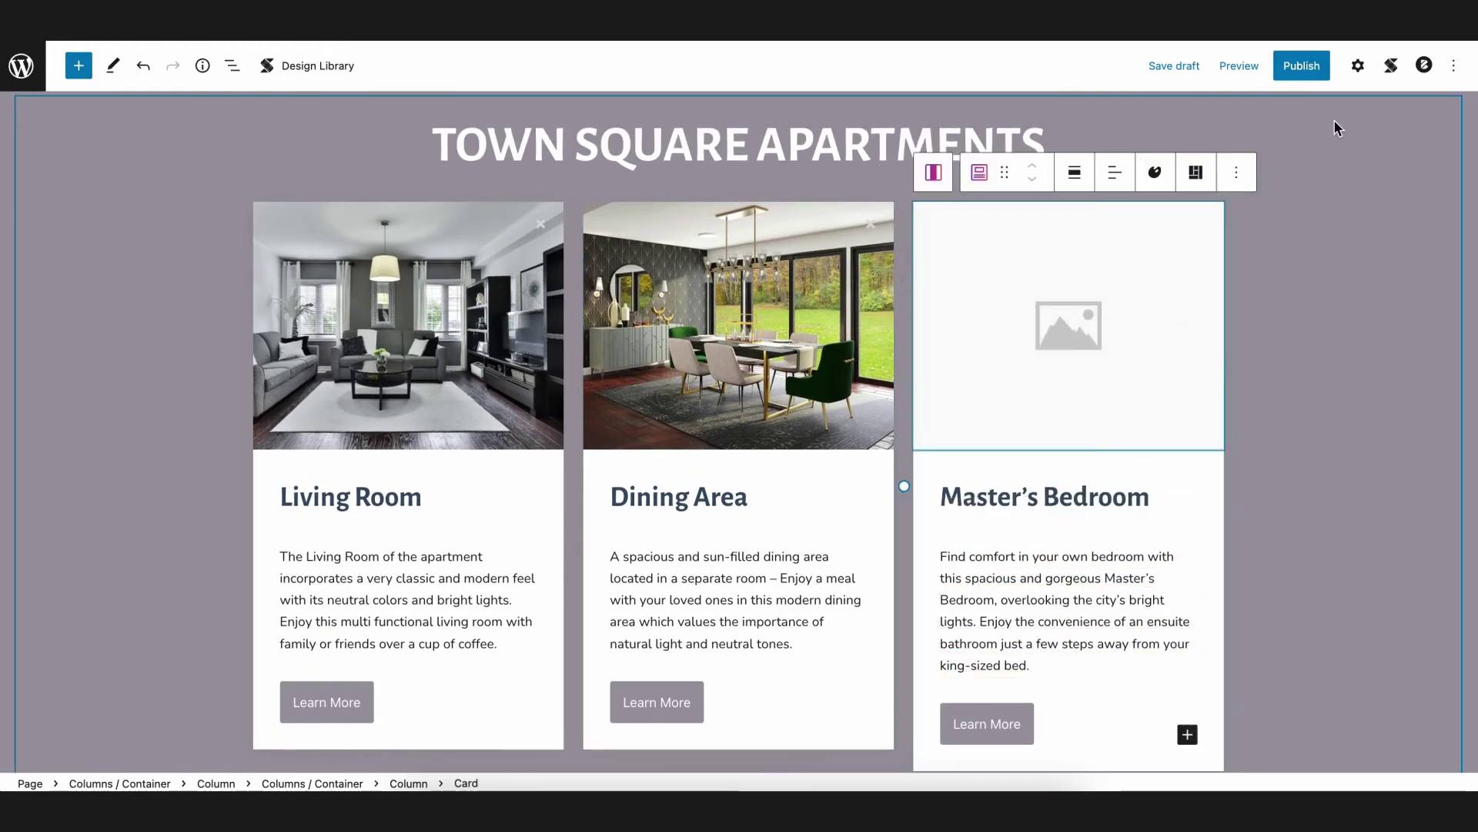
click(1358, 65)
click(1433, 351)
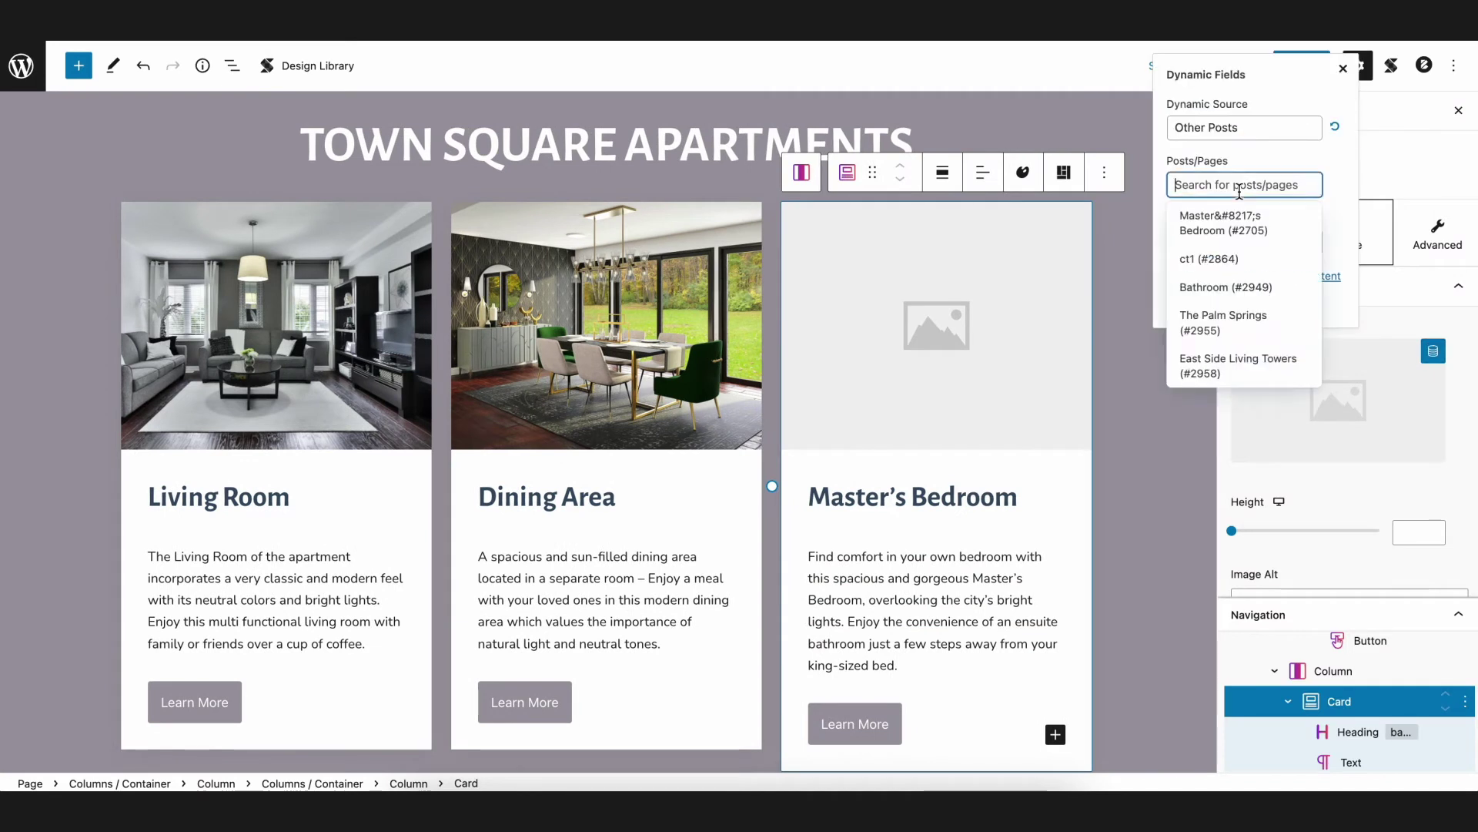
click(1232, 231)
scroll(1232, 369, down, 3)
click(1232, 390)
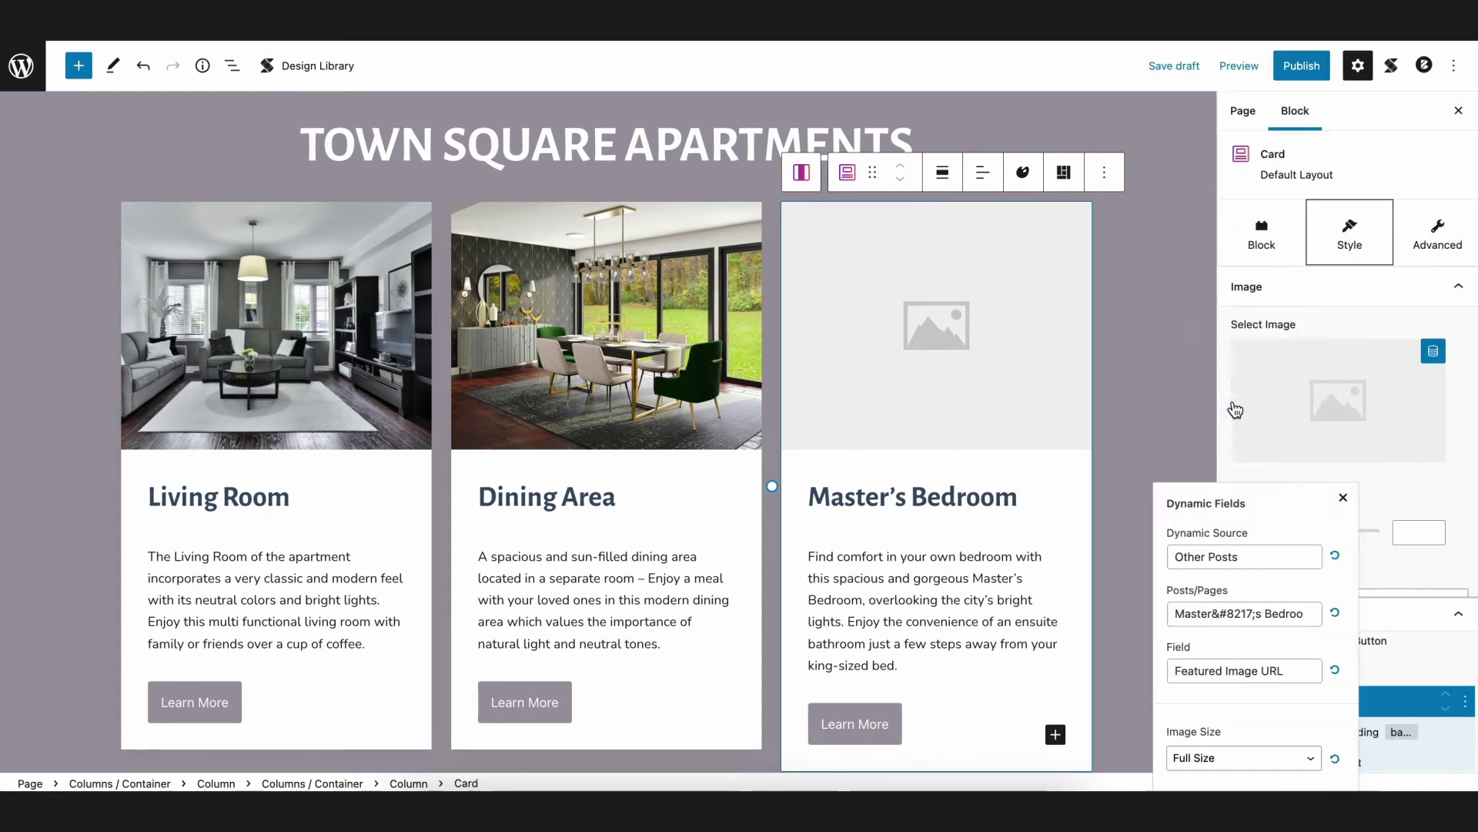
click(1185, 708)
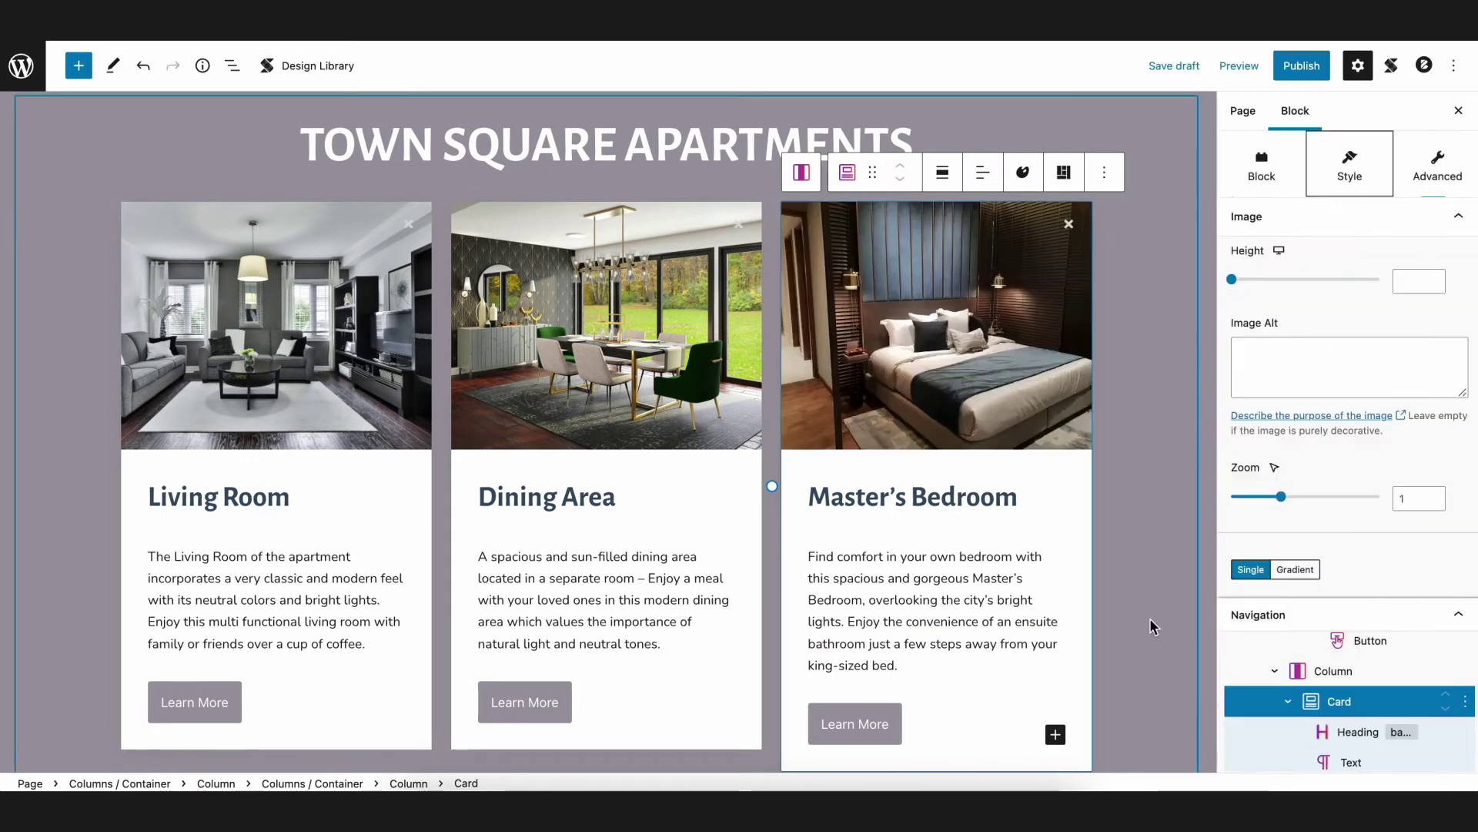
click(1147, 569)
scroll(1148, 570, down, 1)
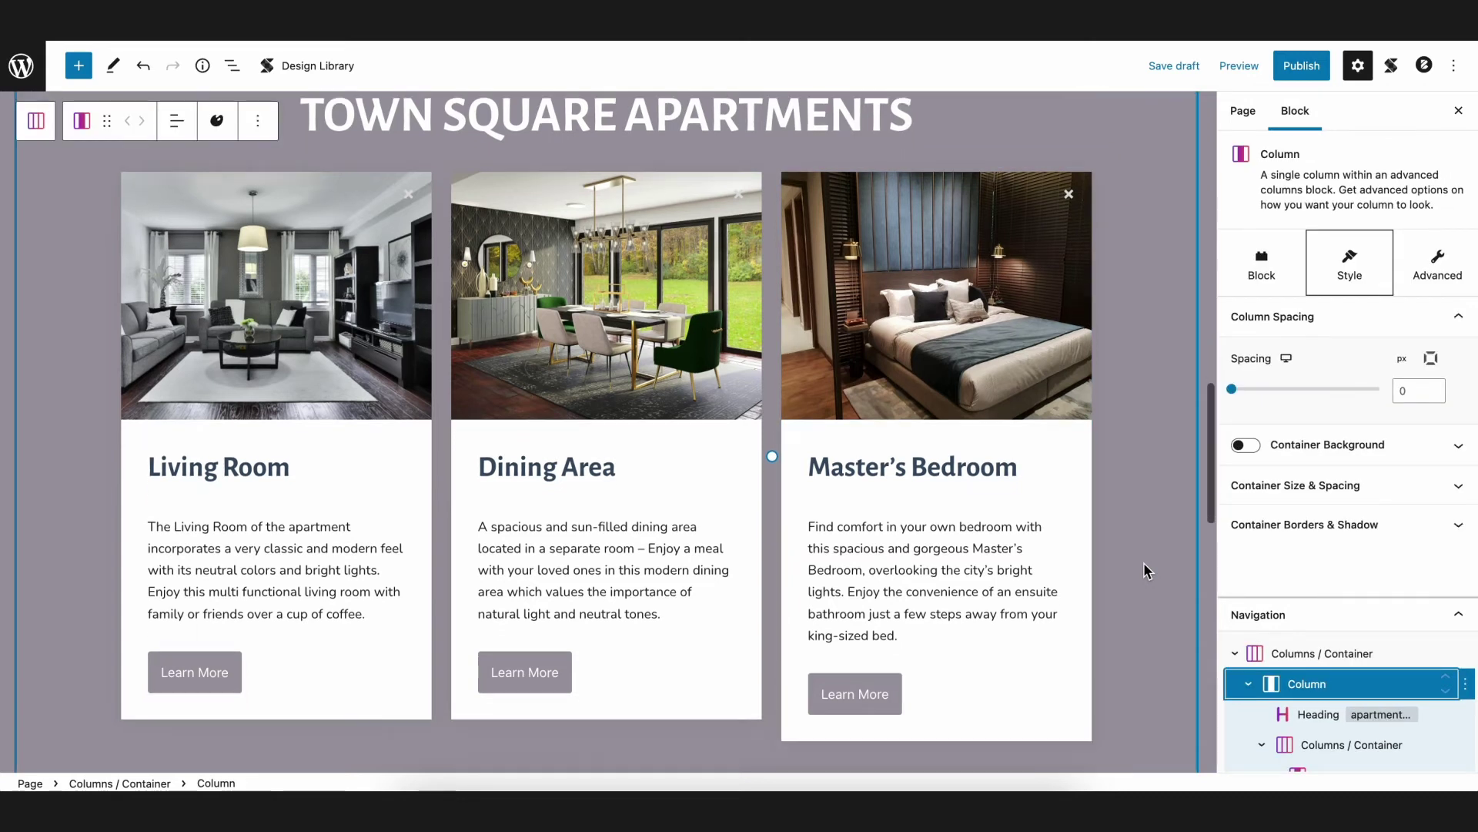
Step: Close the block settings and open Dynamic Fields on the left Other Listings card title
click(1454, 114)
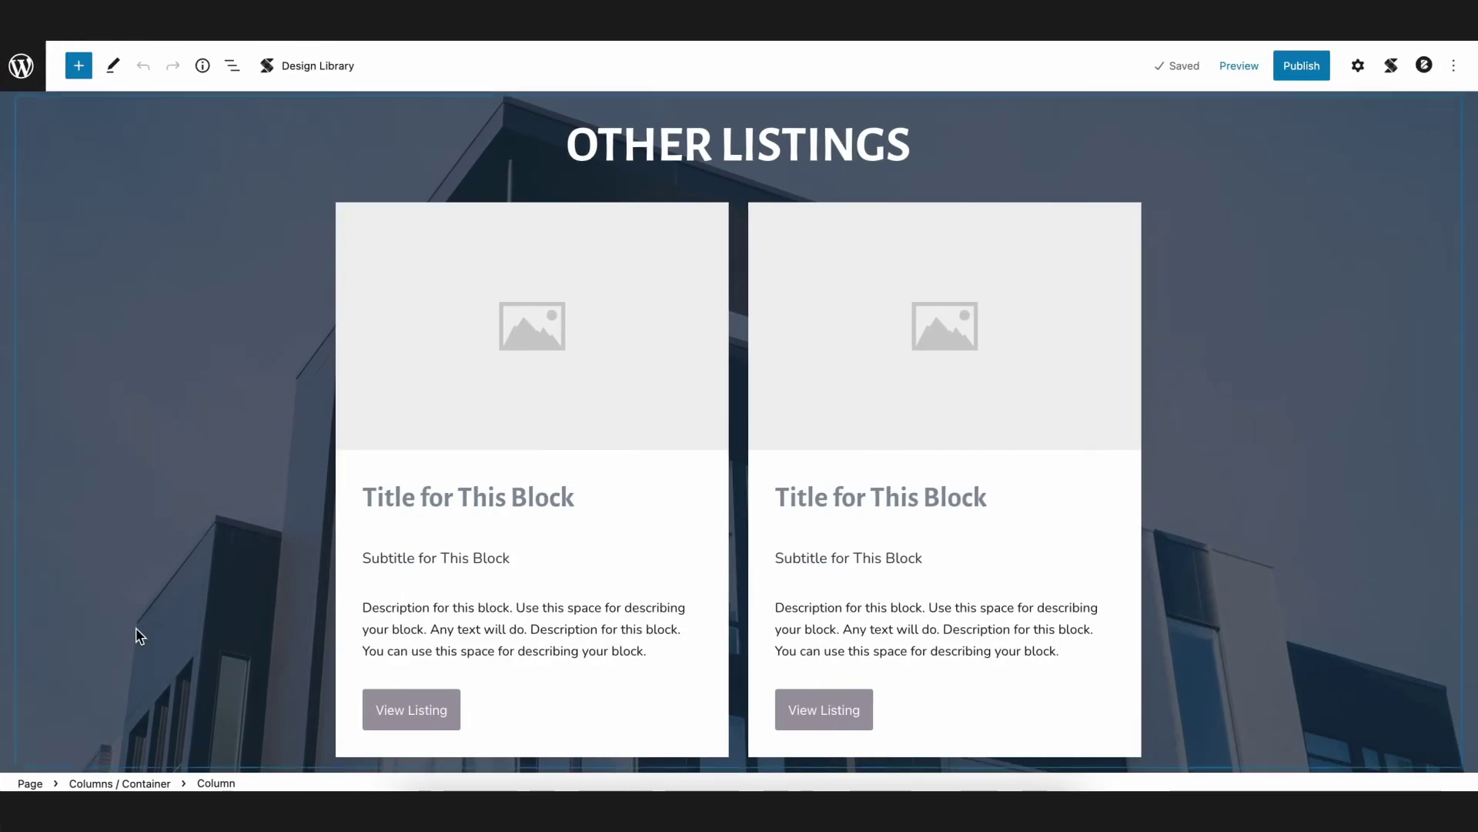
click(462, 490)
click(604, 447)
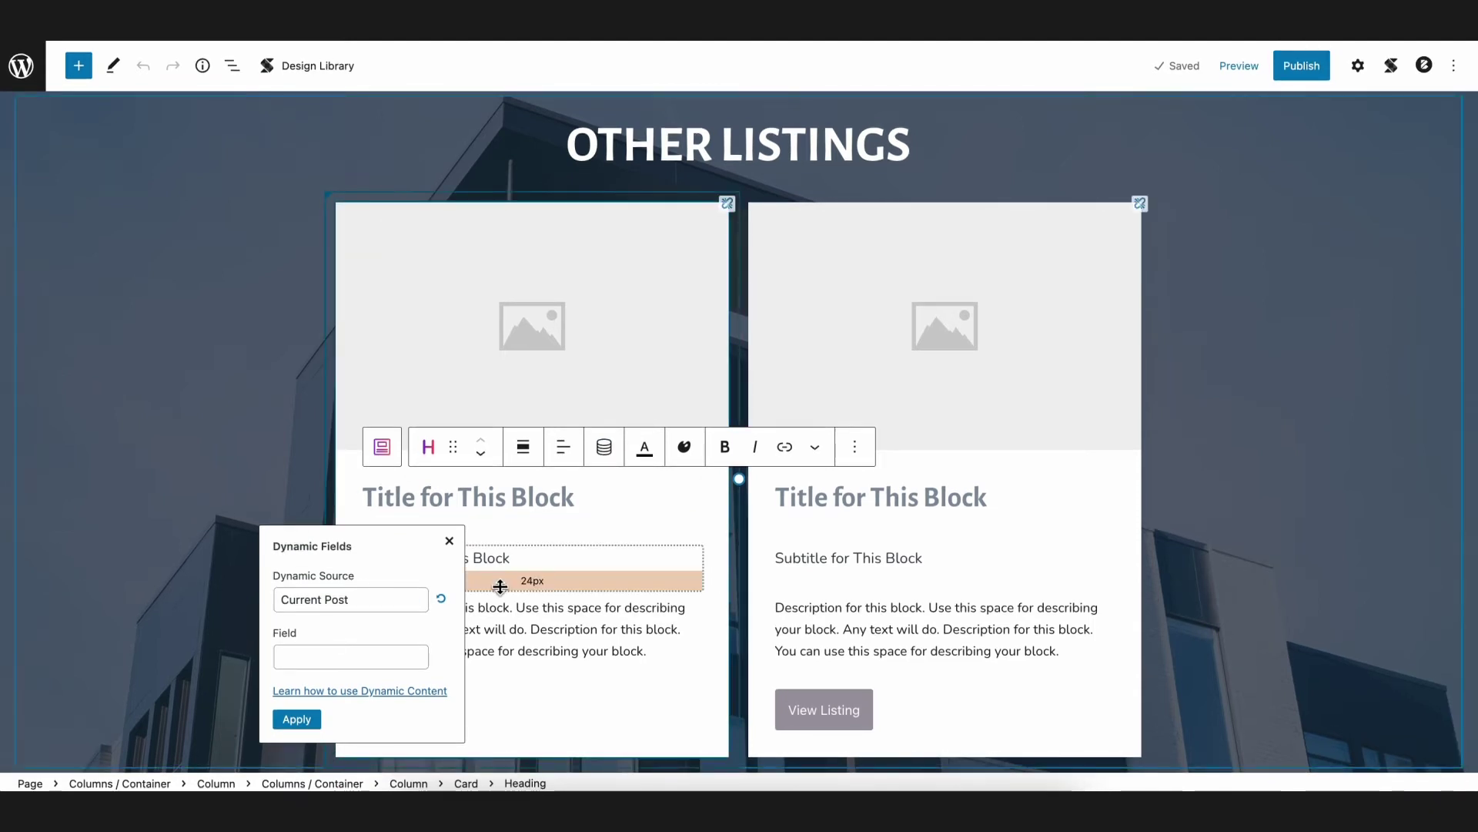
scroll(500, 587, down, 2)
Step: Try Latest Post (1st Latest Post) as the source, then reset it and close the popover
click(365, 492)
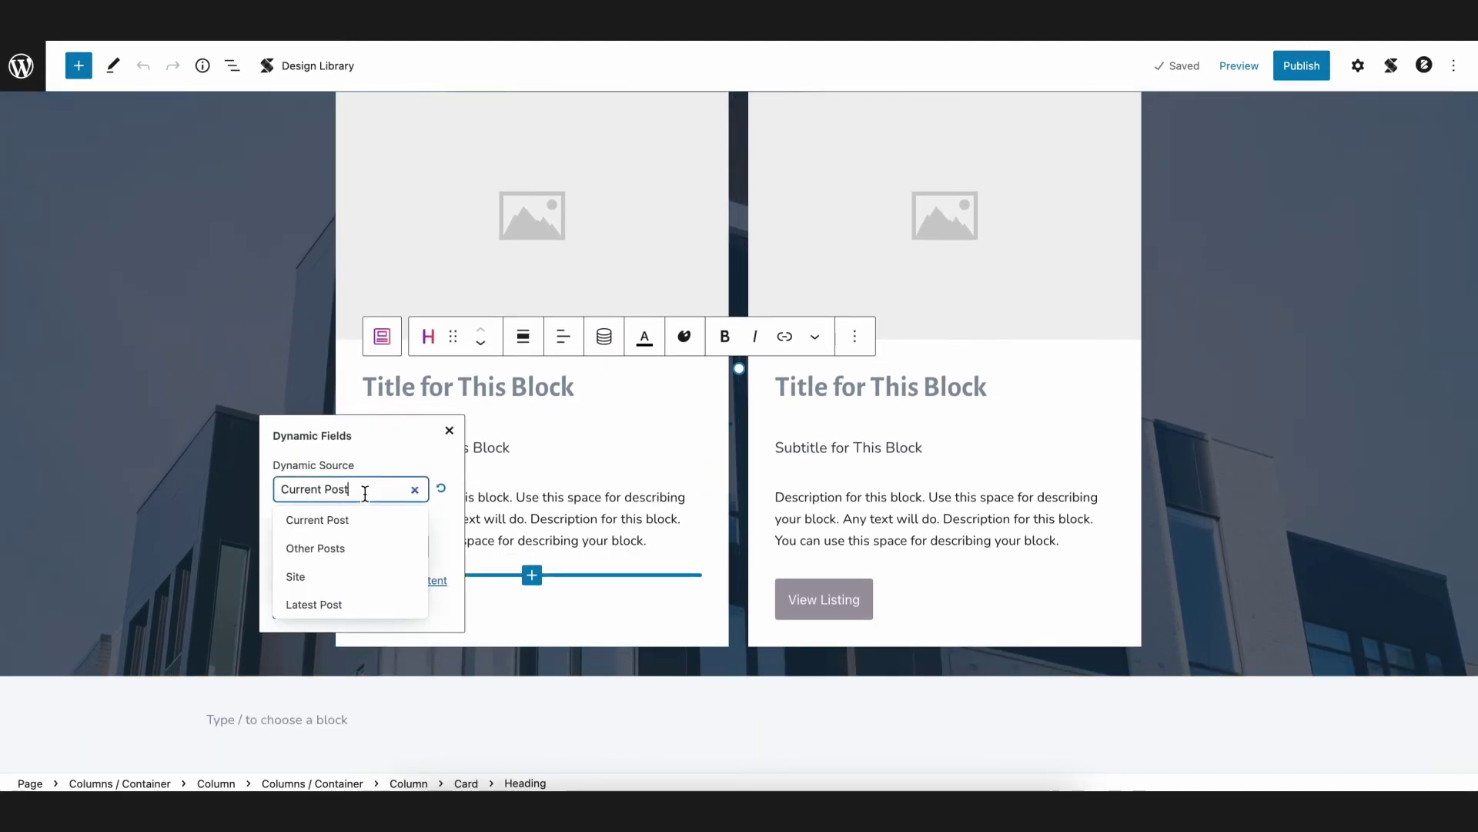
click(346, 607)
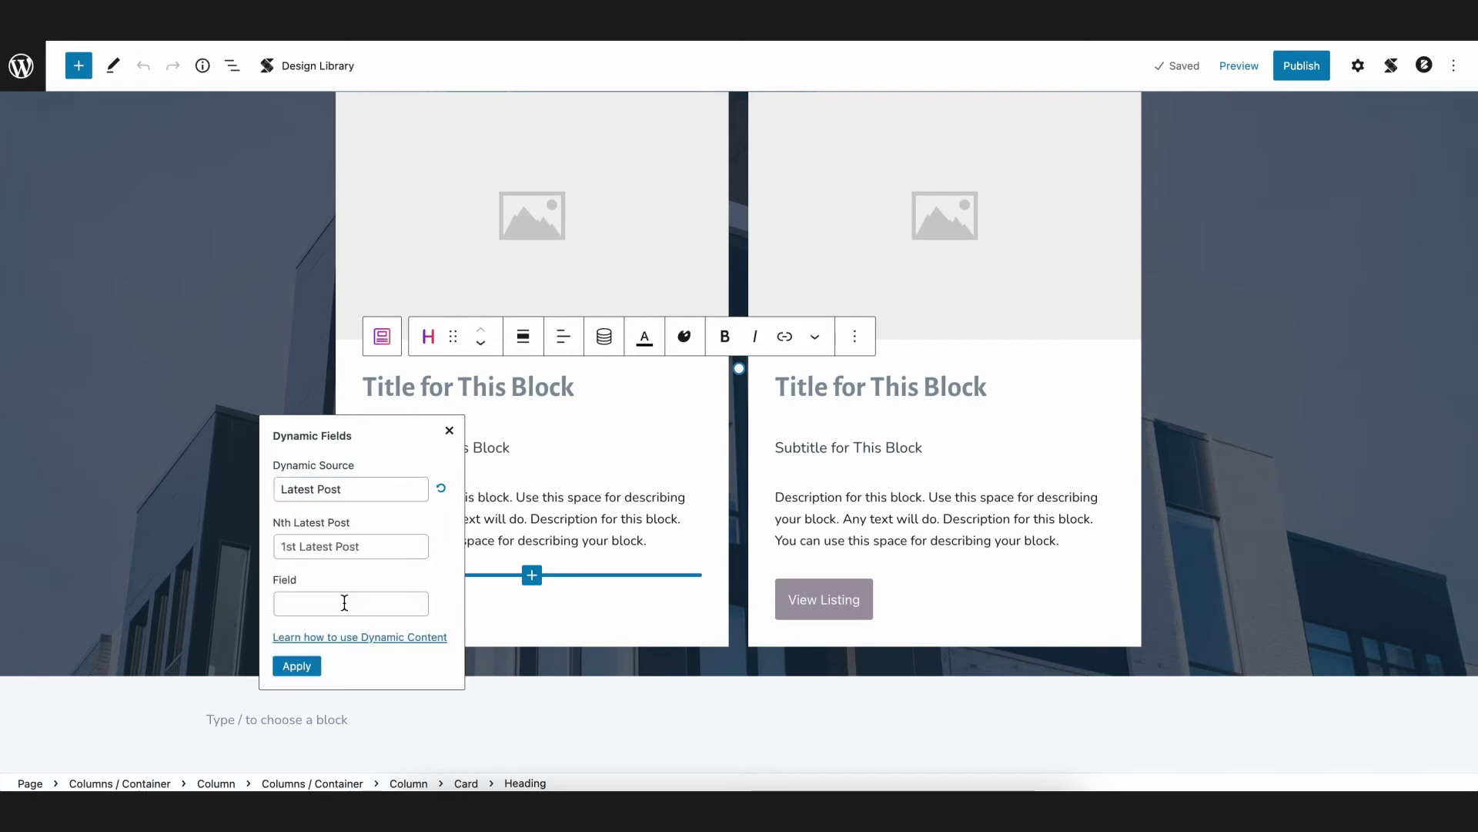
click(376, 548)
scroll(397, 666, down, 1)
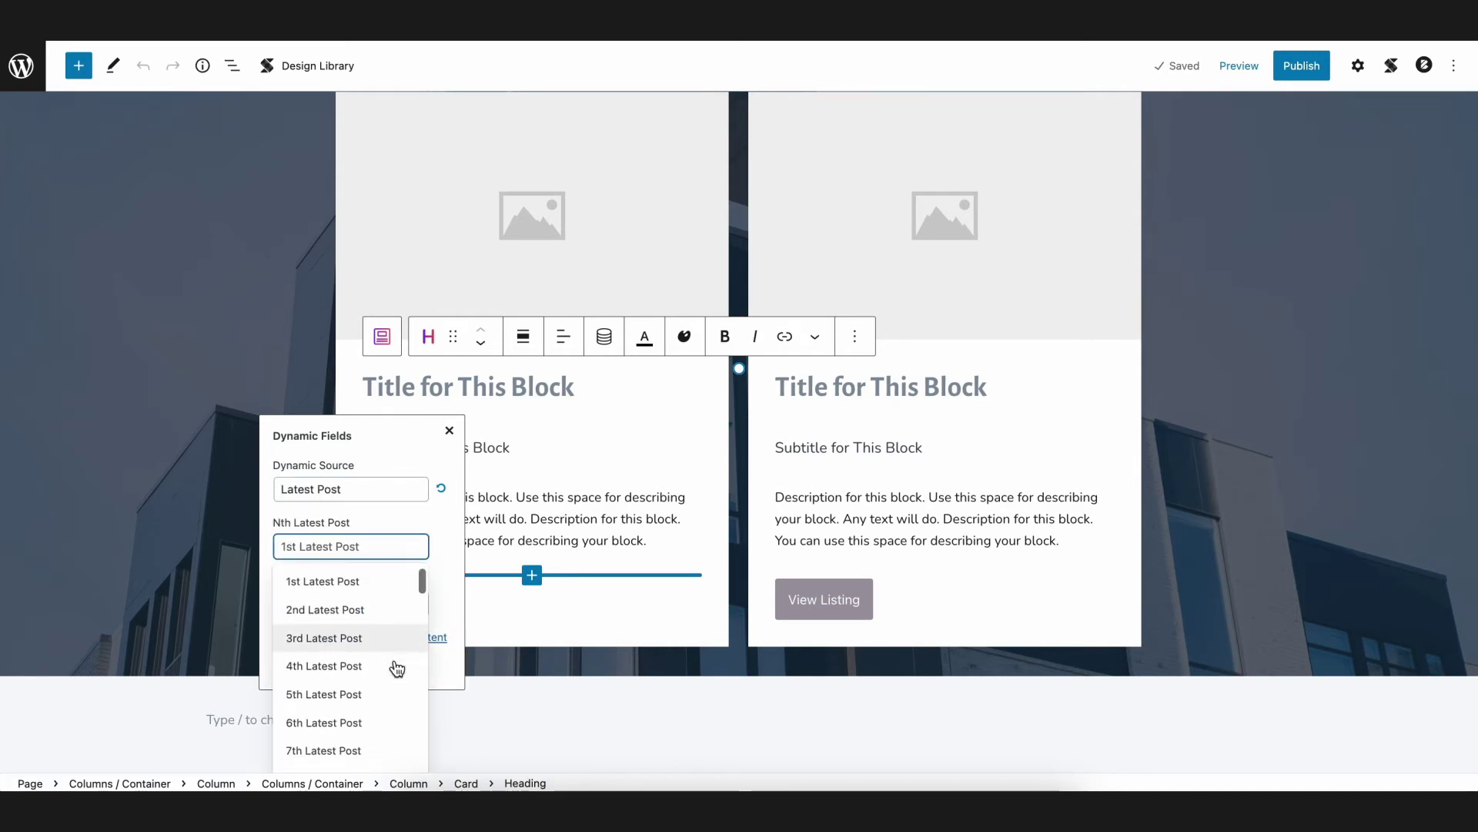
scroll(397, 667, down, 3)
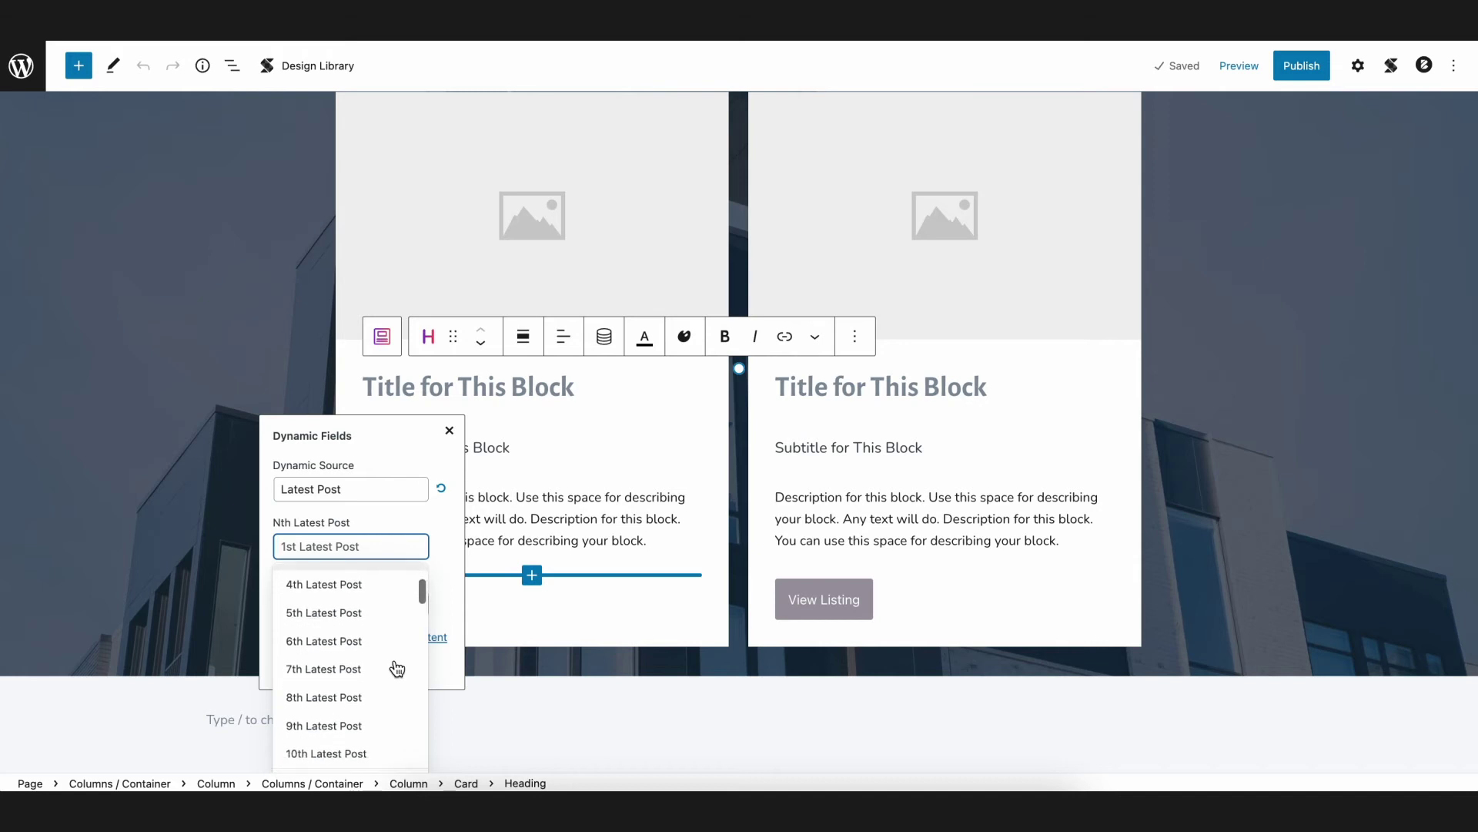
scroll(396, 667, down, 5)
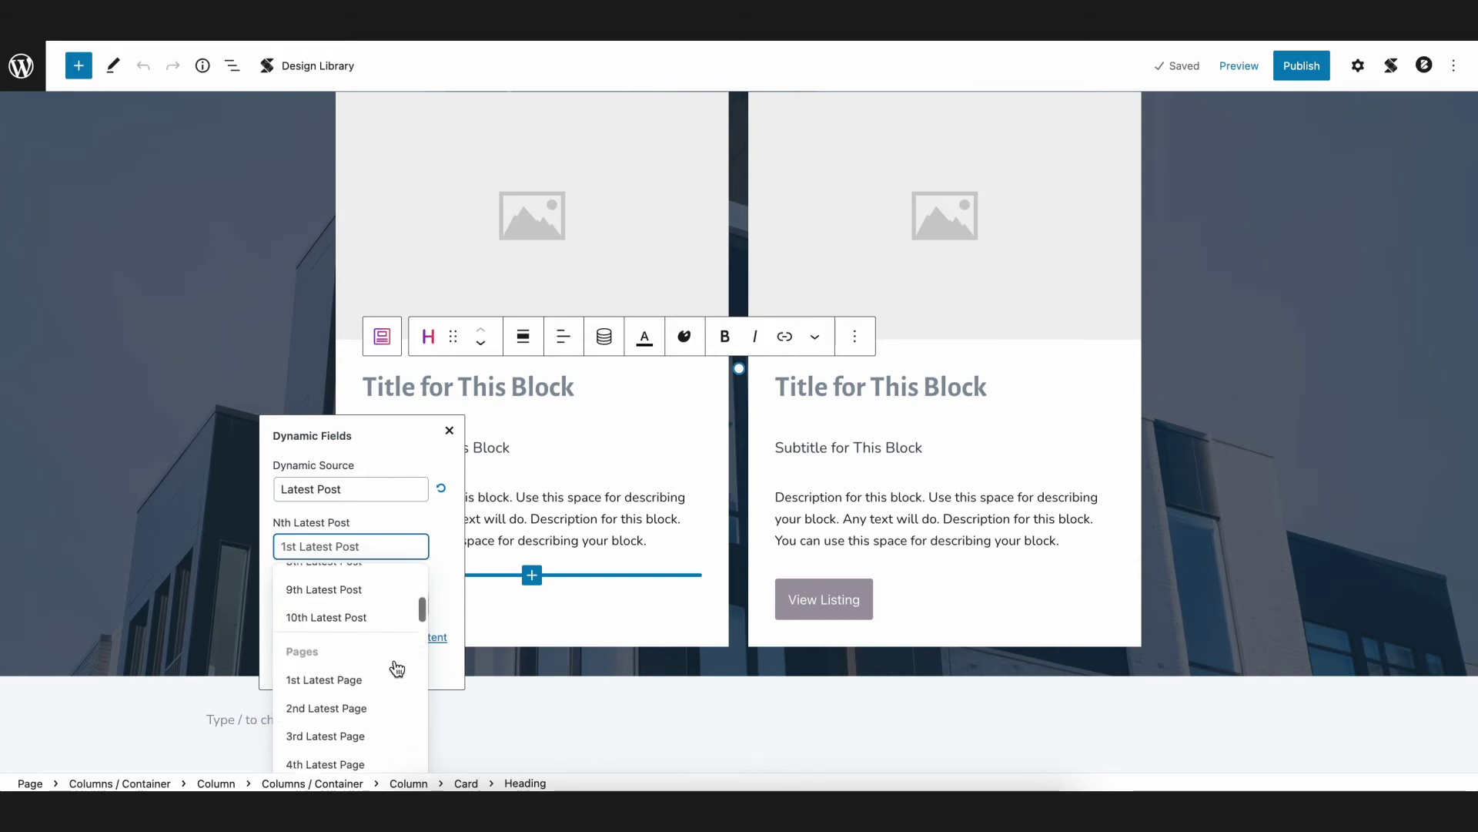
scroll(397, 667, down, 5)
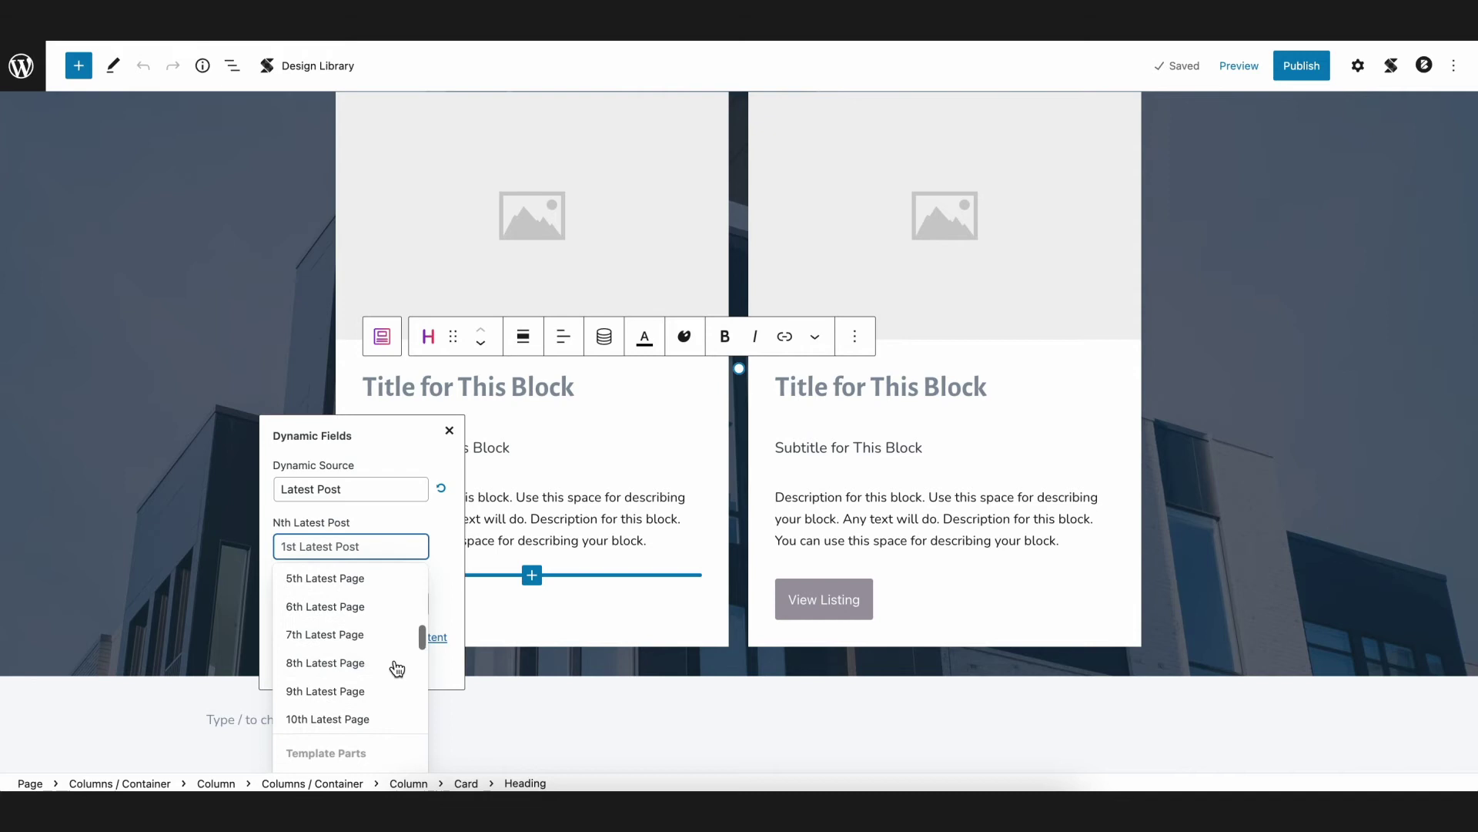
click(447, 546)
click(441, 487)
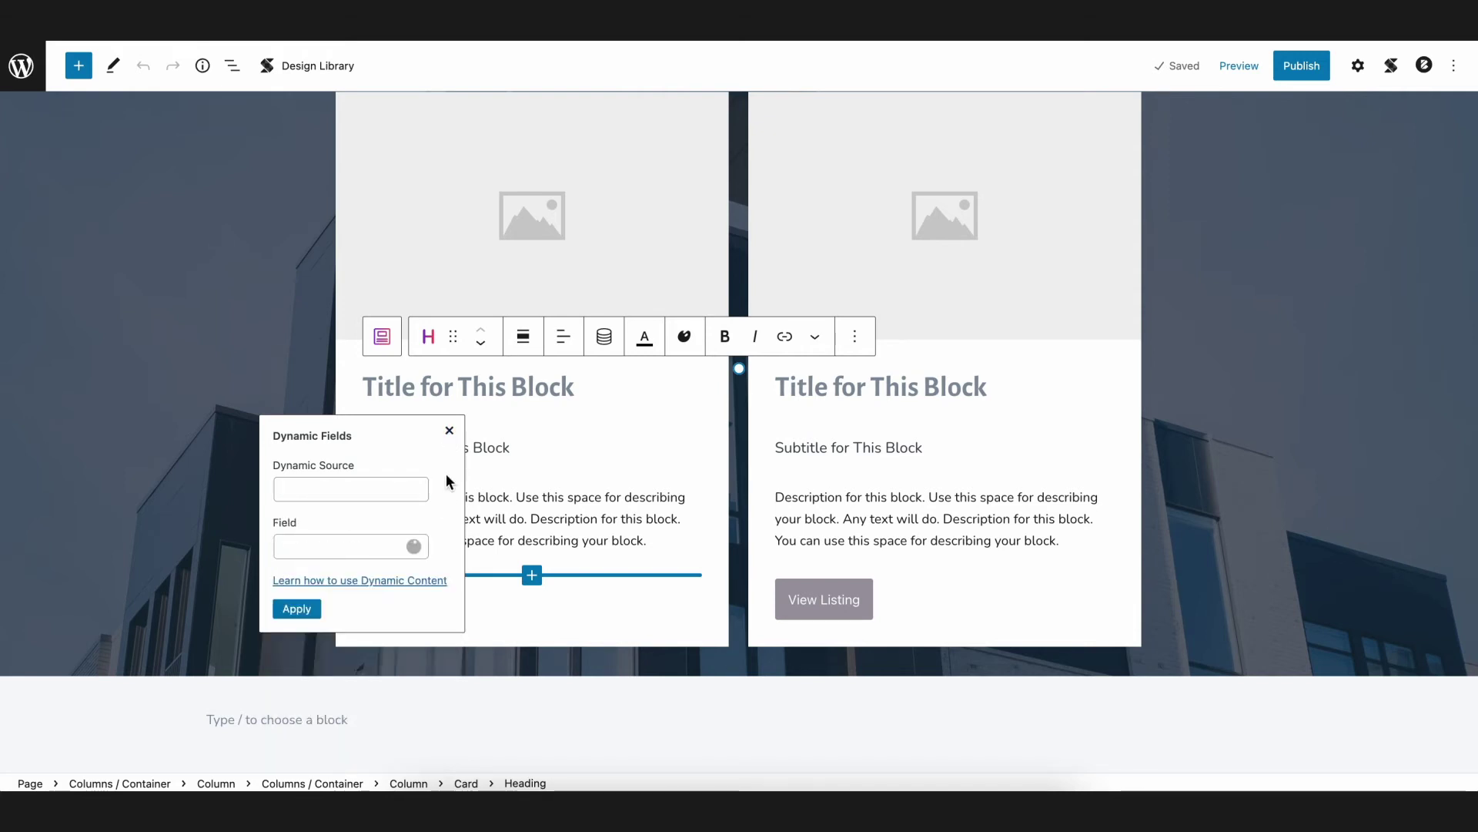
click(450, 433)
click(205, 439)
scroll(207, 442, up, 2)
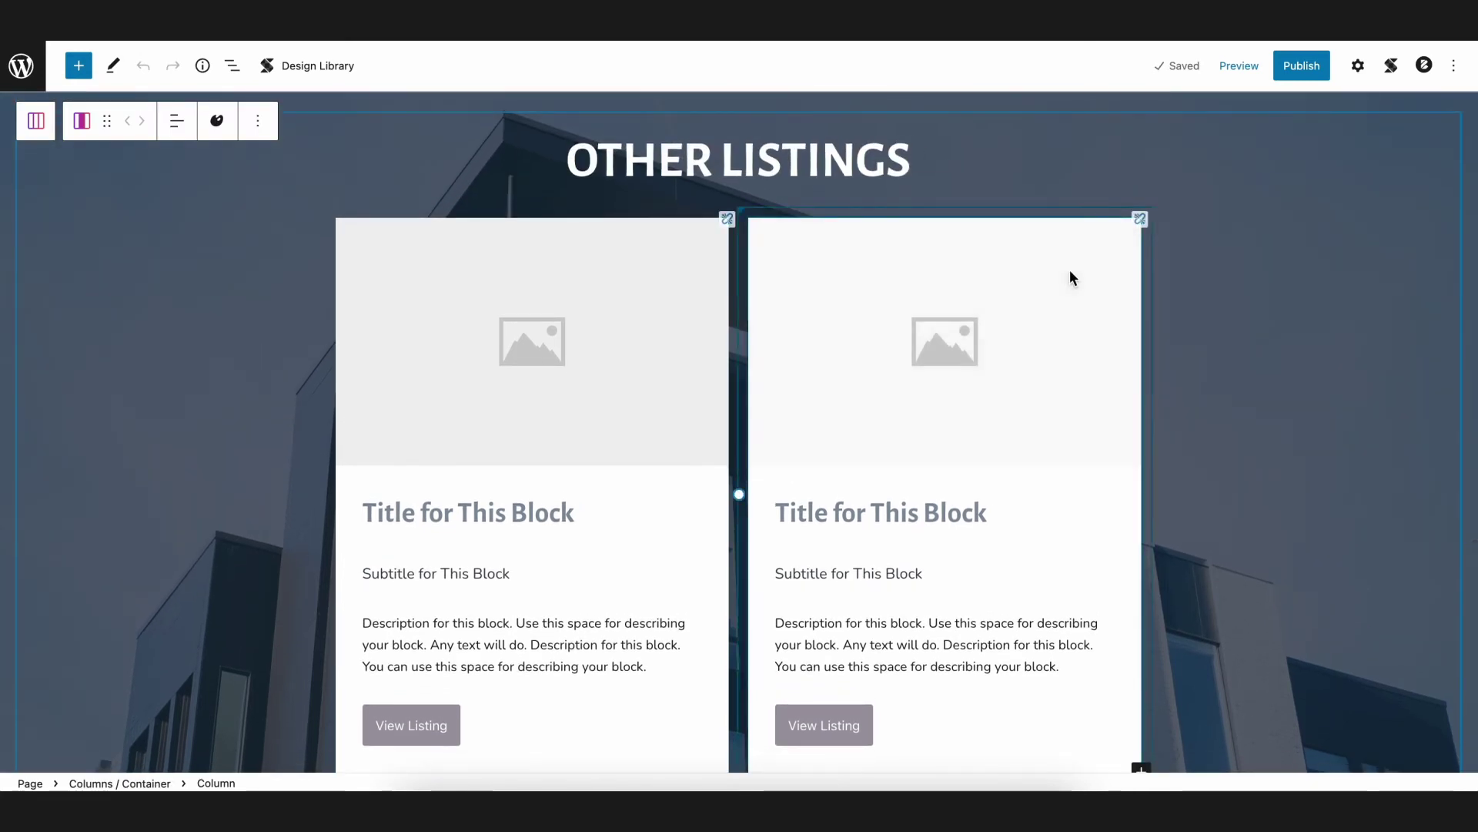
Step: Select the left listing card's title and bring up its Dynamic Fields settings
click(1472, 214)
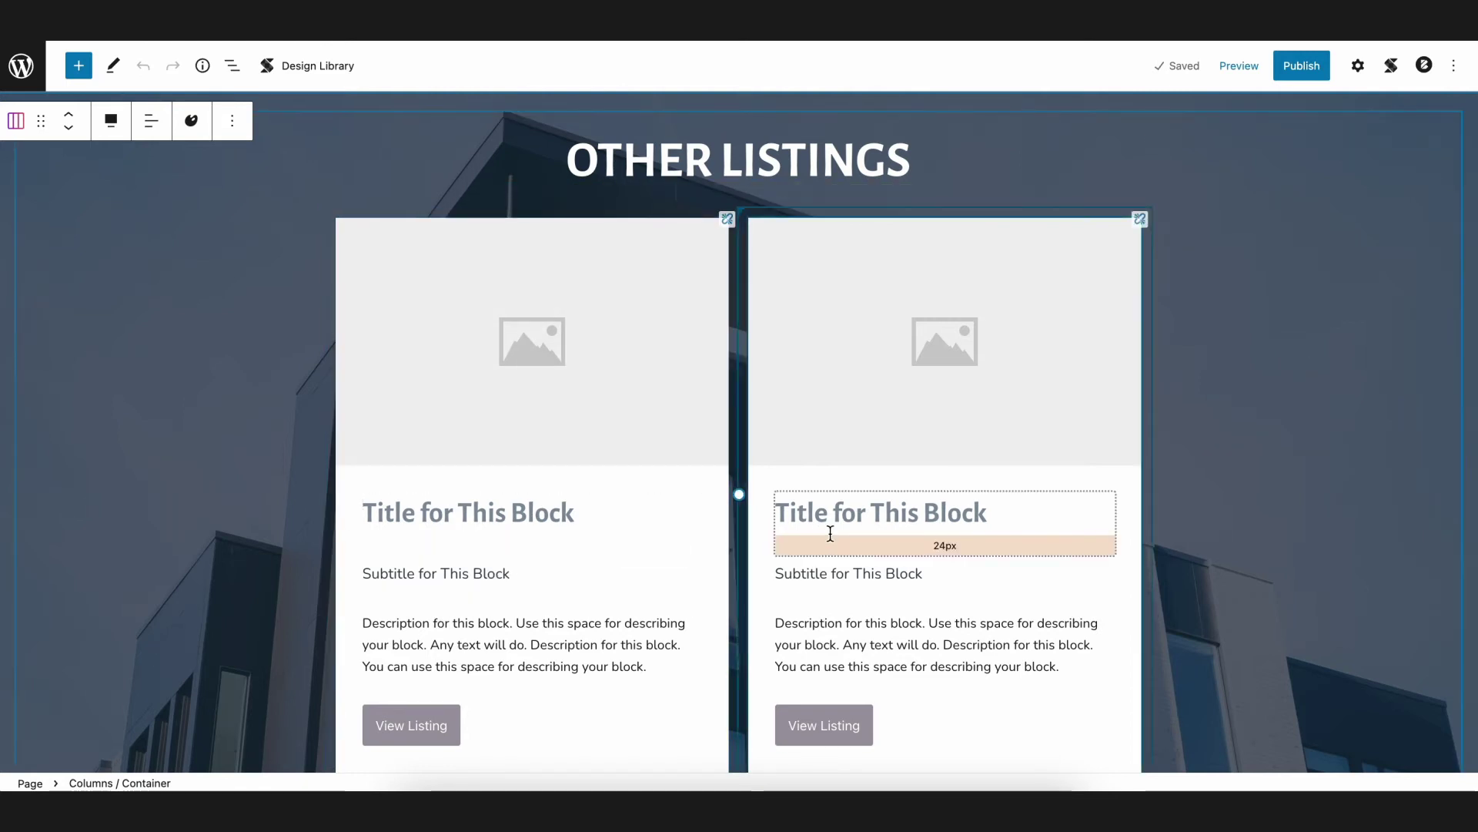
click(518, 547)
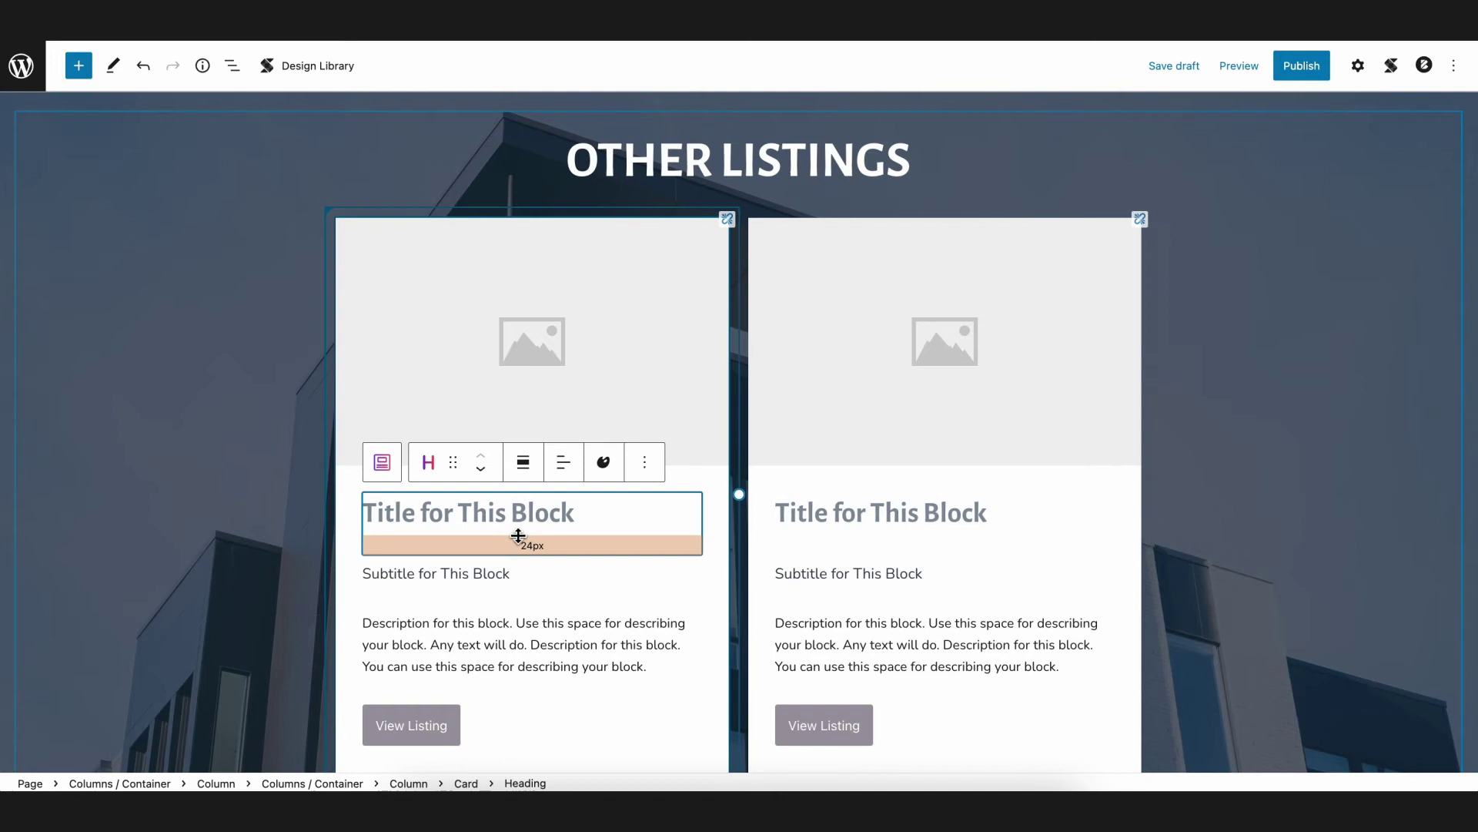
scroll(234, 486, down, 2)
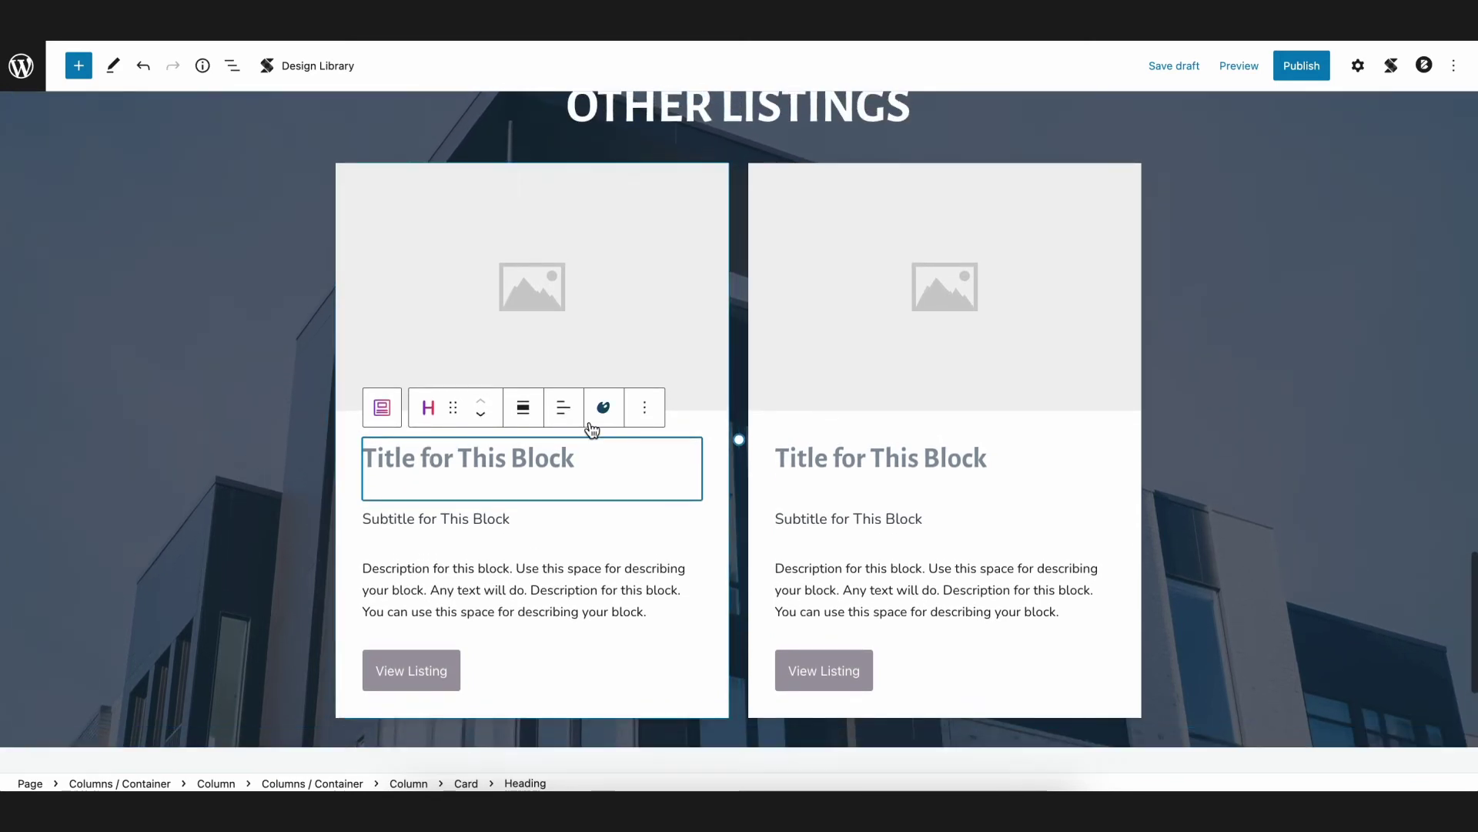
click(512, 456)
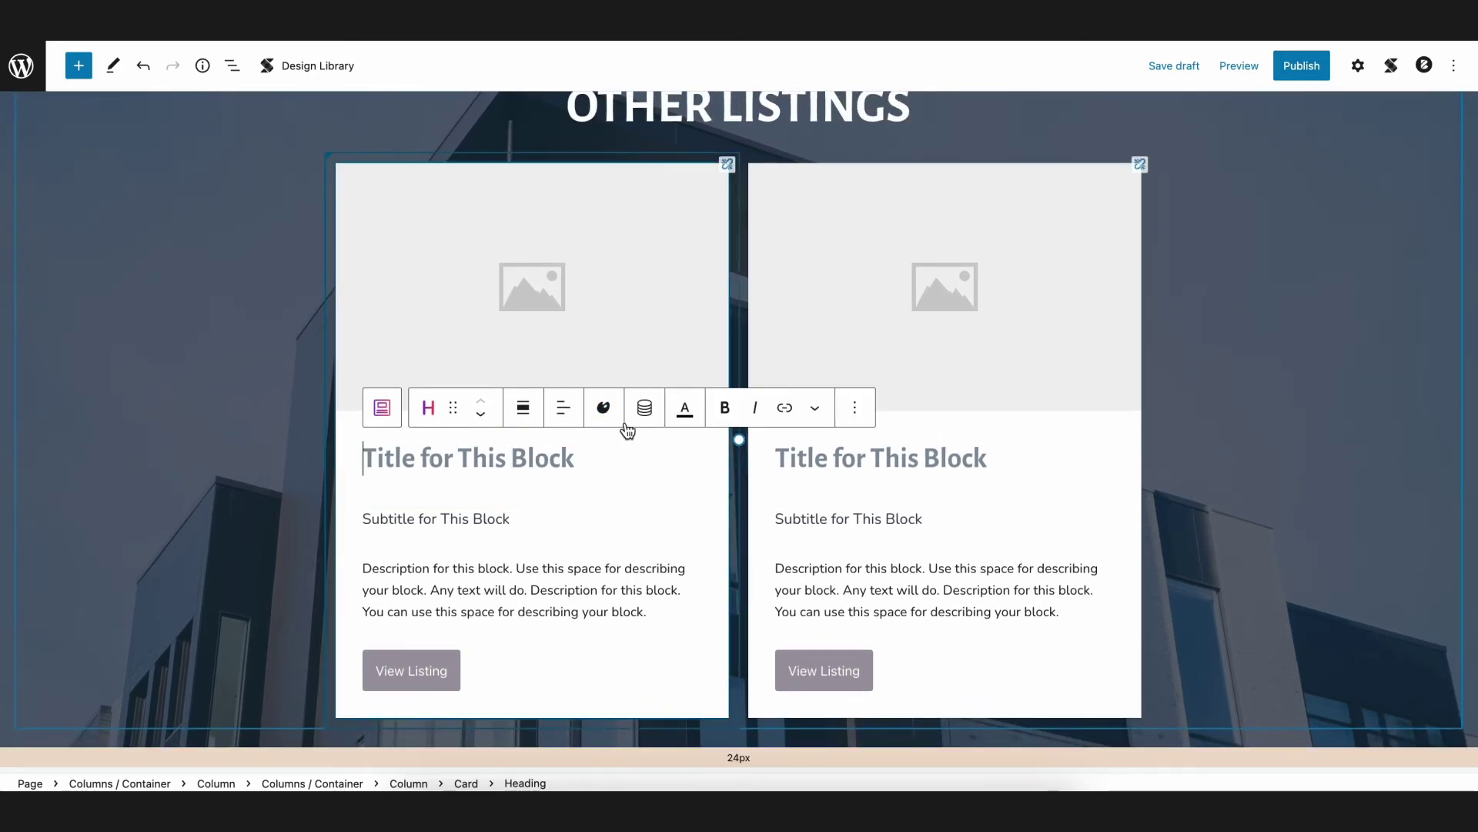
click(645, 407)
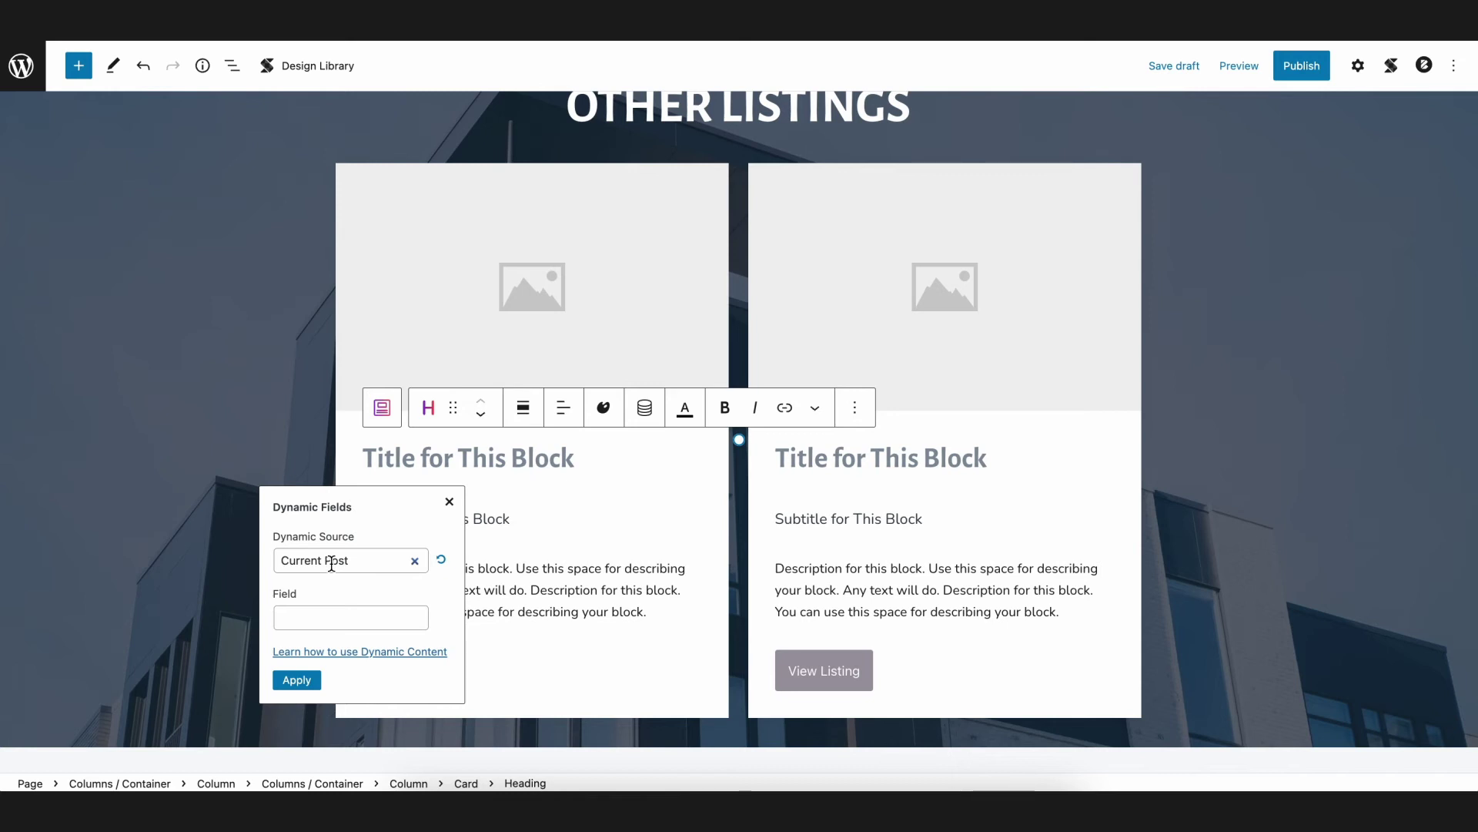
Step: Apply Latest Post, 1st Latest Post, Post Title so it reads 'East Side Living Towers'
click(344, 563)
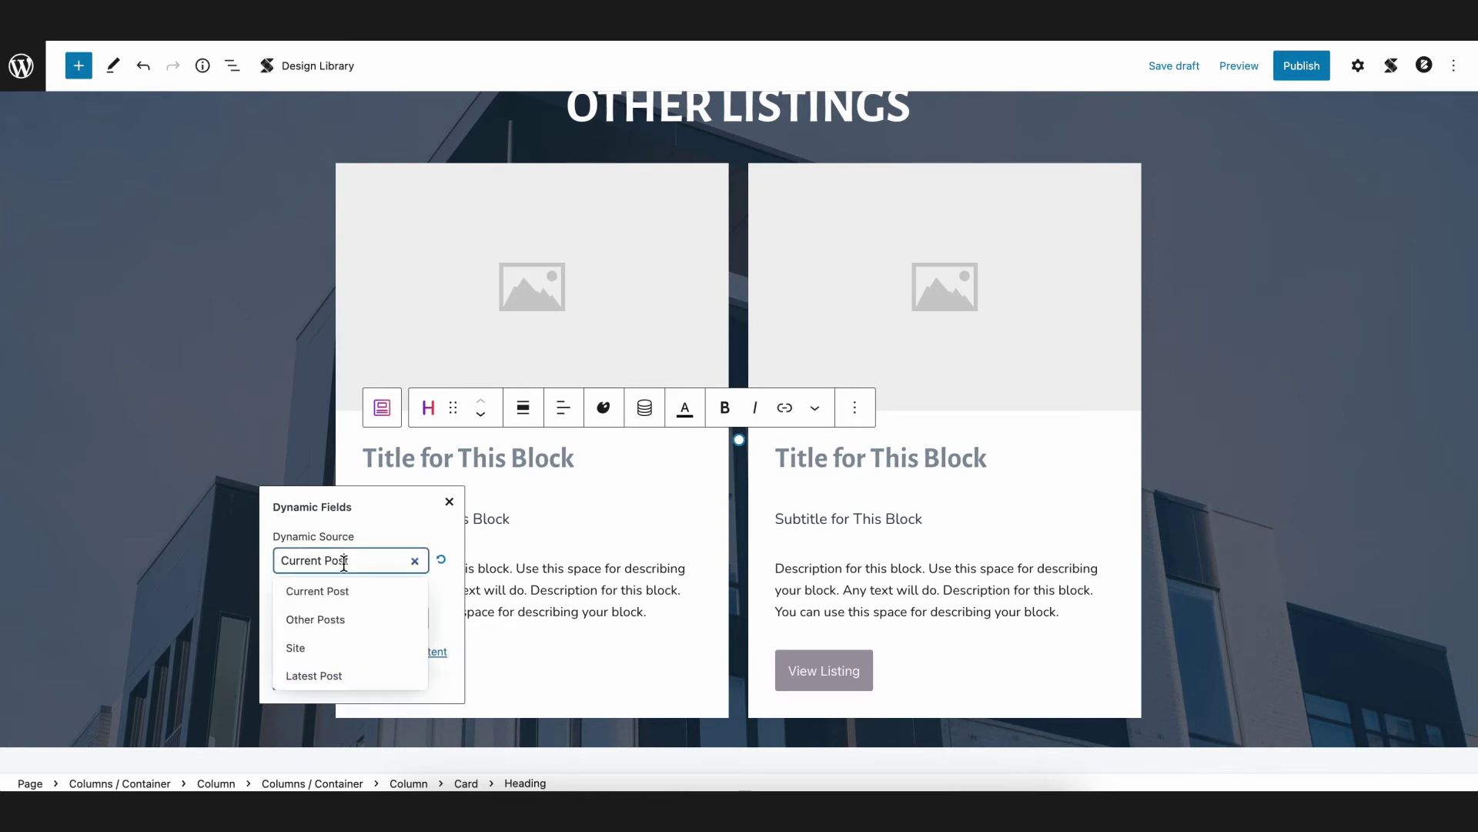
click(342, 680)
scroll(477, 607, down, 1)
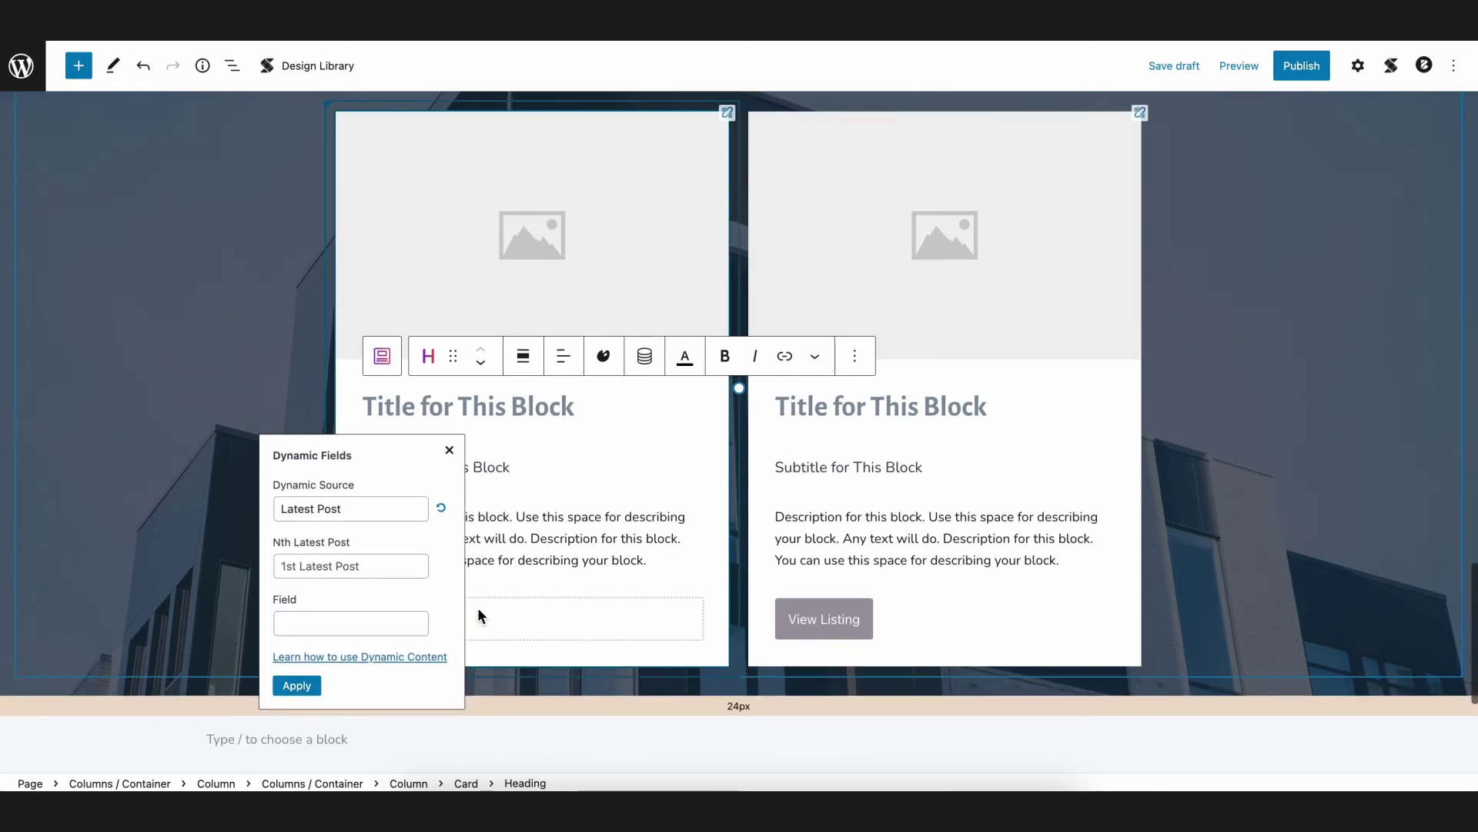
click(365, 545)
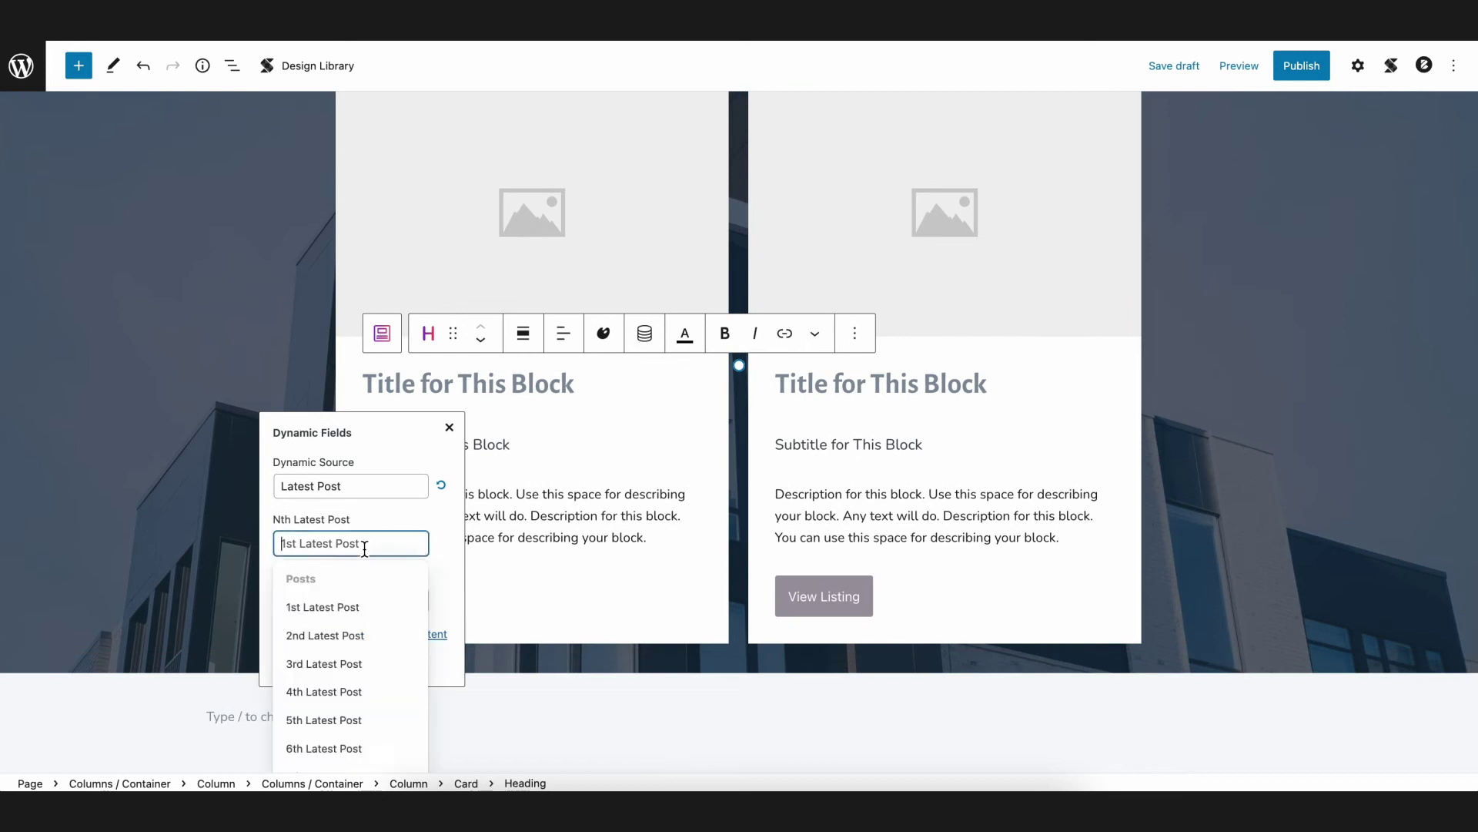
click(352, 609)
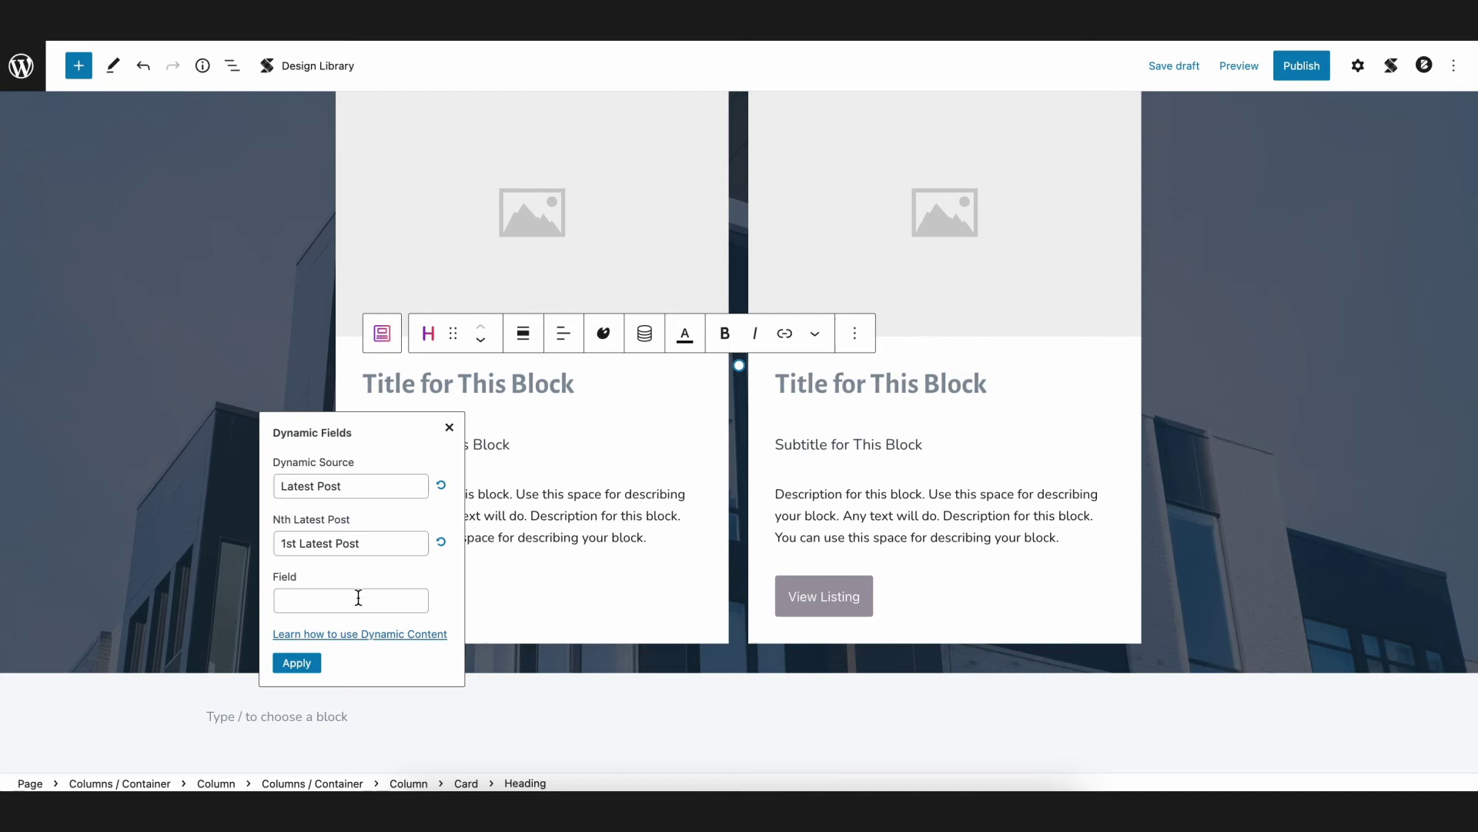
click(358, 598)
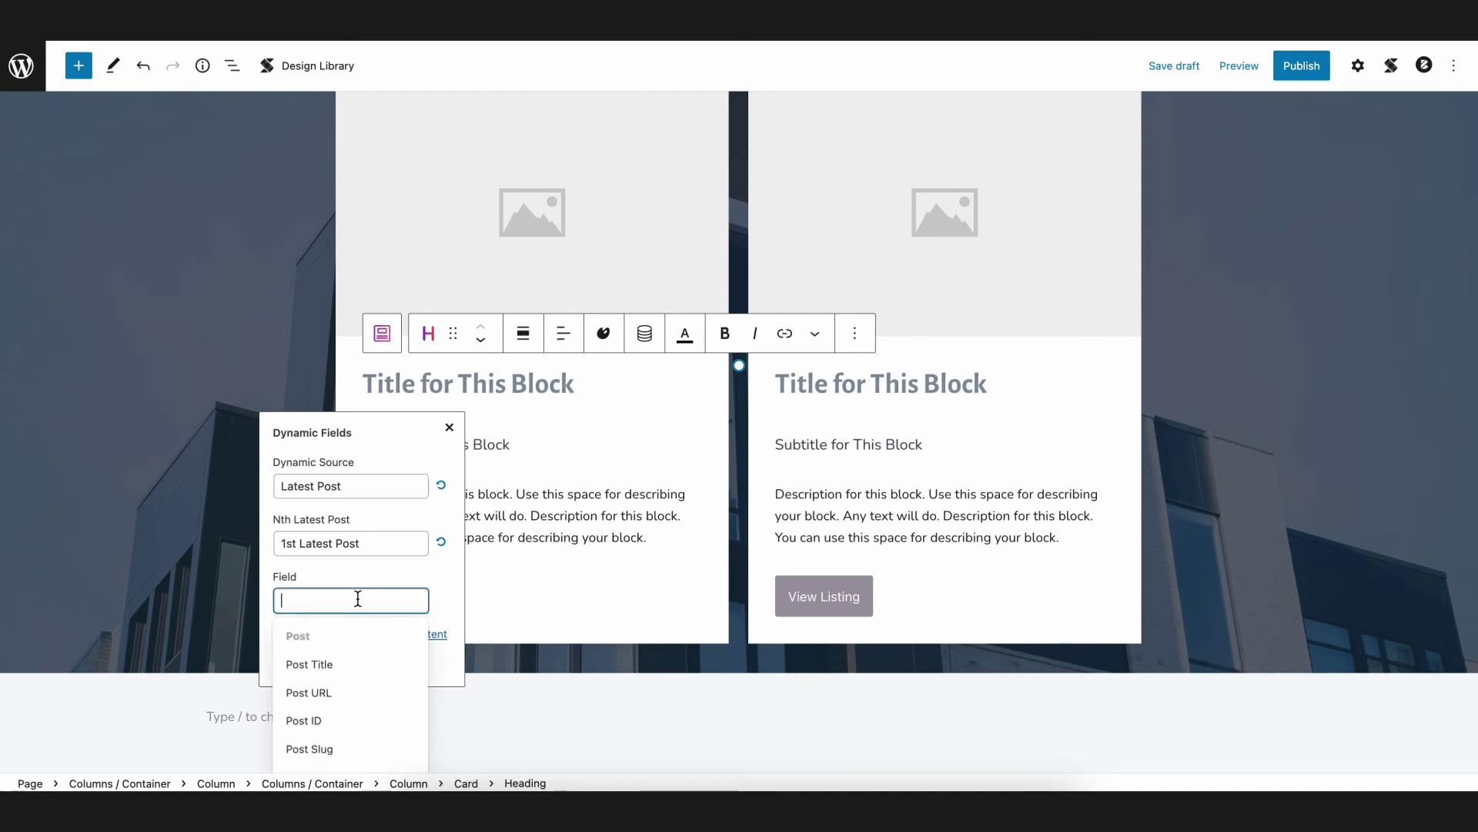
click(344, 667)
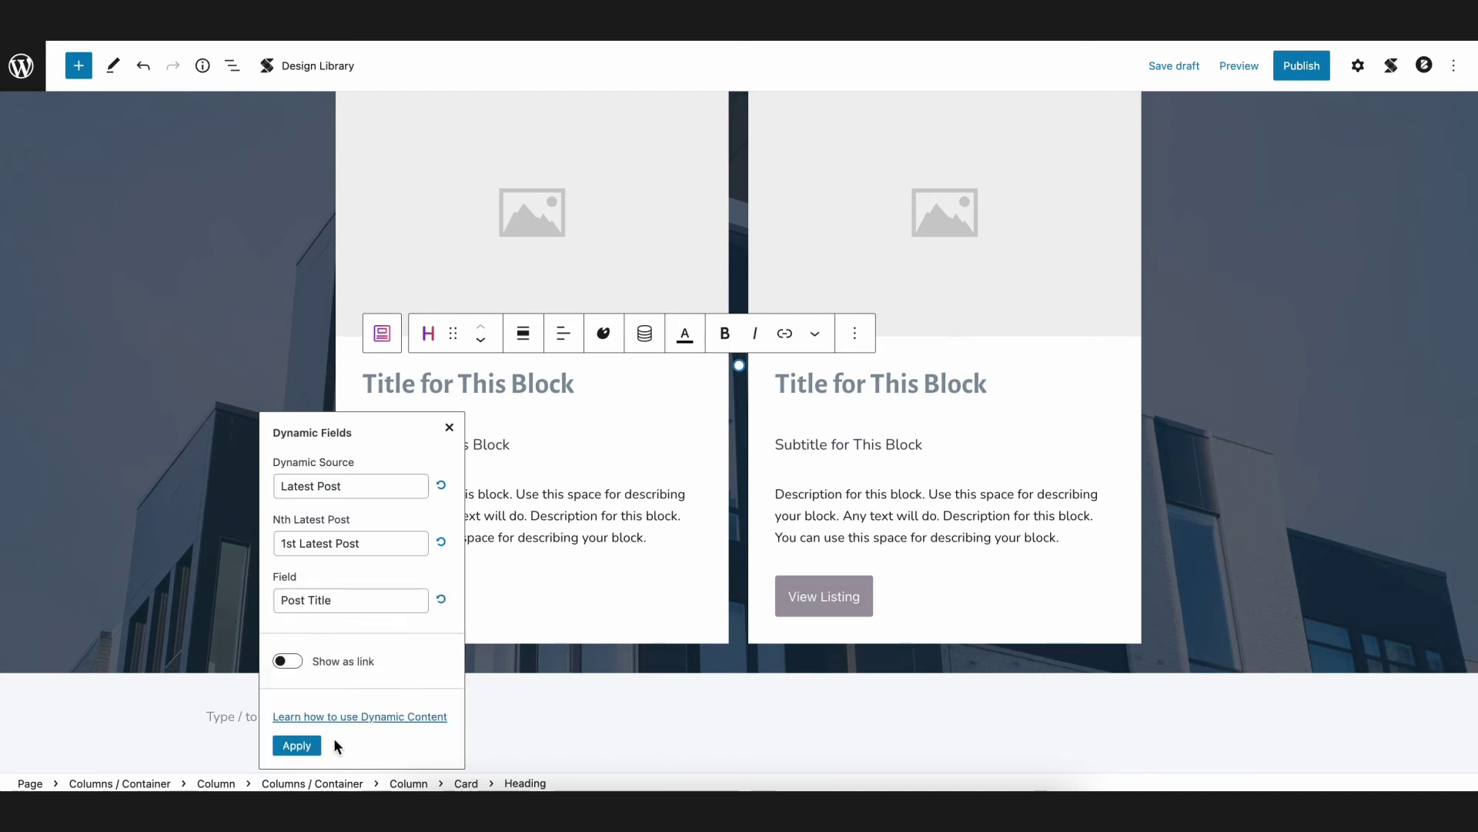
click(304, 746)
Step: Remove the subtitle from the first listing card
click(218, 372)
scroll(218, 371, up, 1)
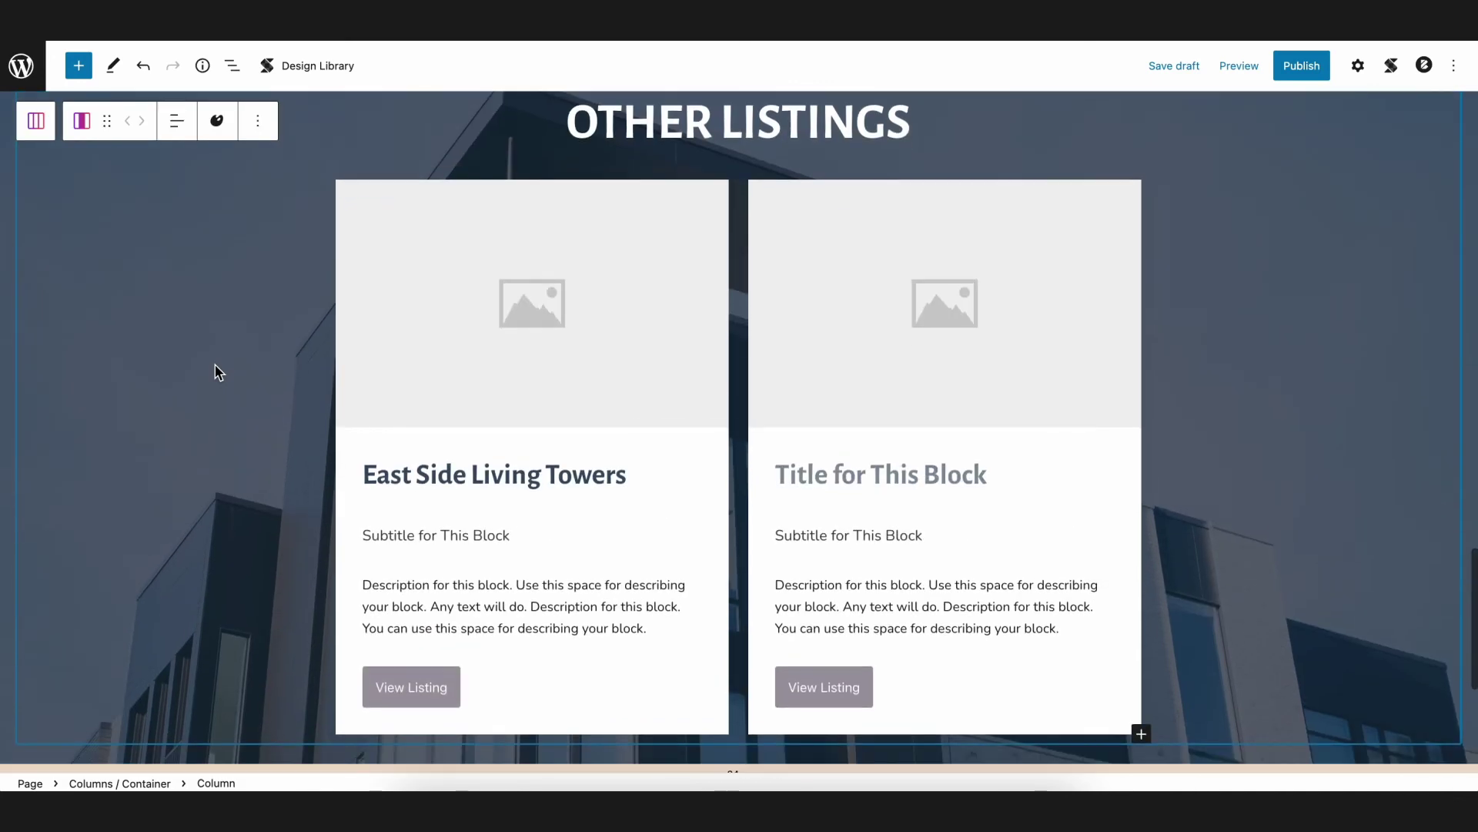
click(478, 557)
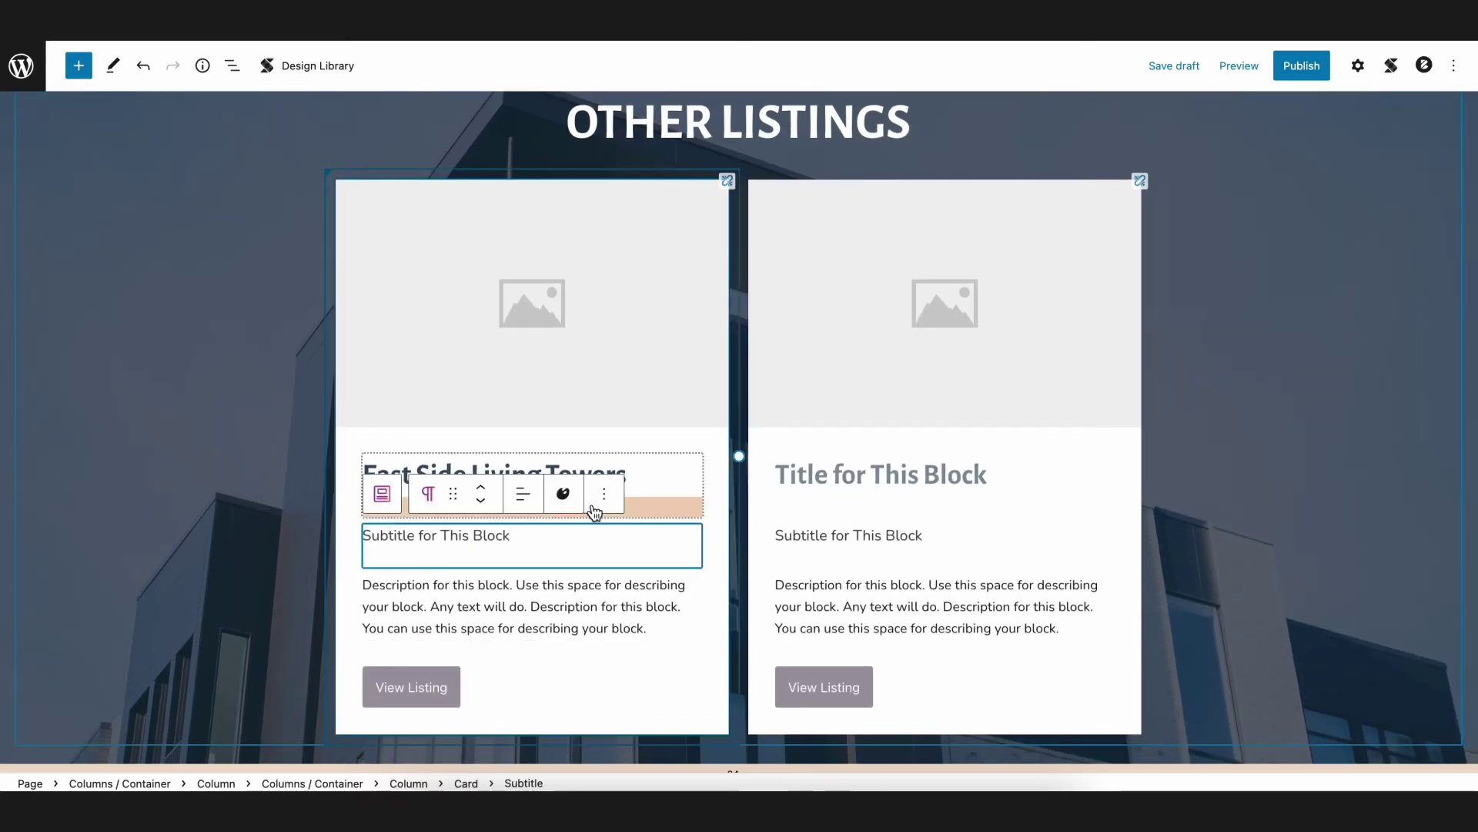
click(594, 500)
click(624, 438)
Step: Make the first card's description show the 1st latest post's Post Excerpt
double_click(470, 556)
triple_click(470, 556)
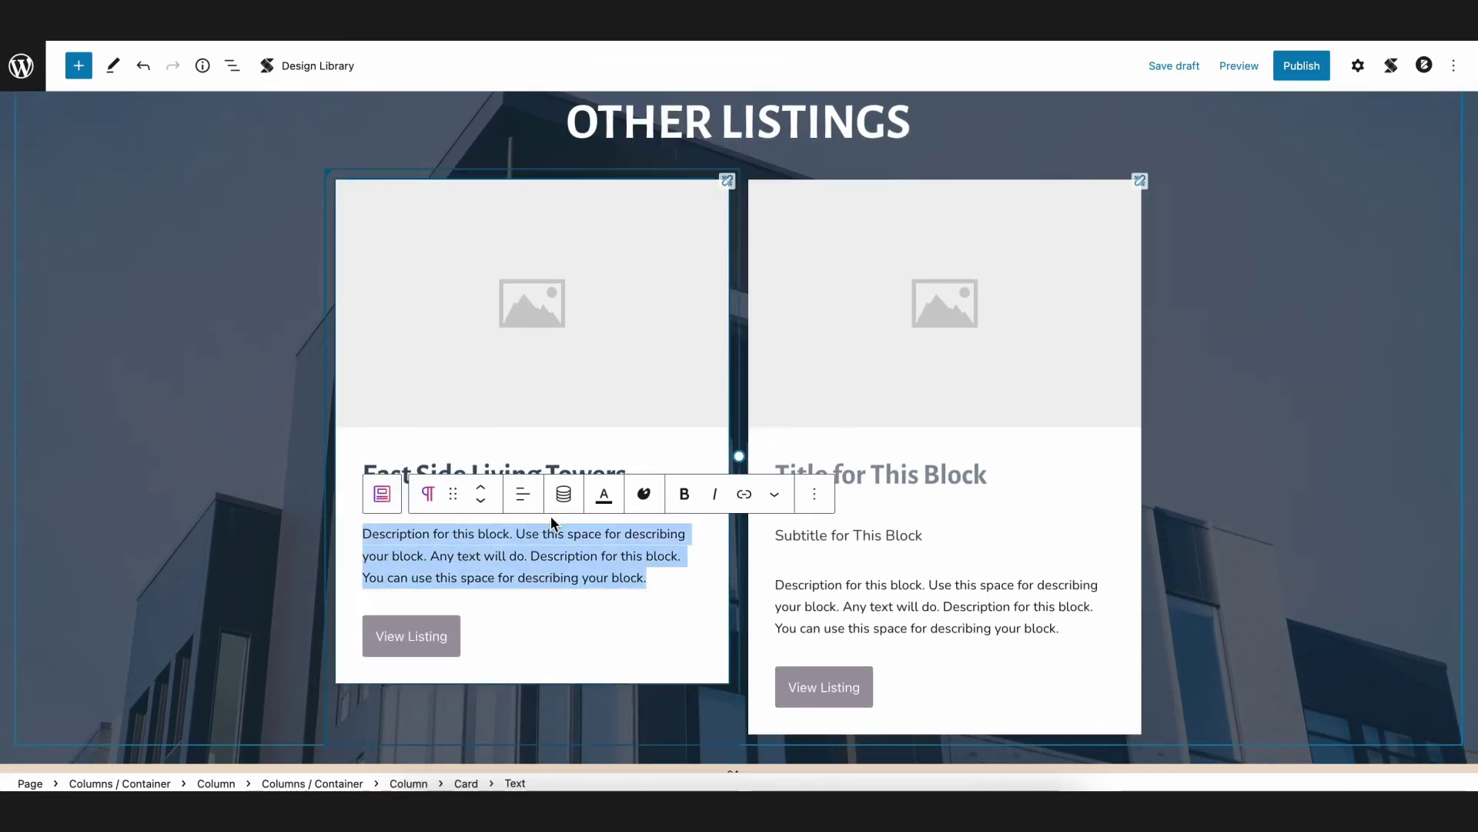
click(563, 494)
click(529, 381)
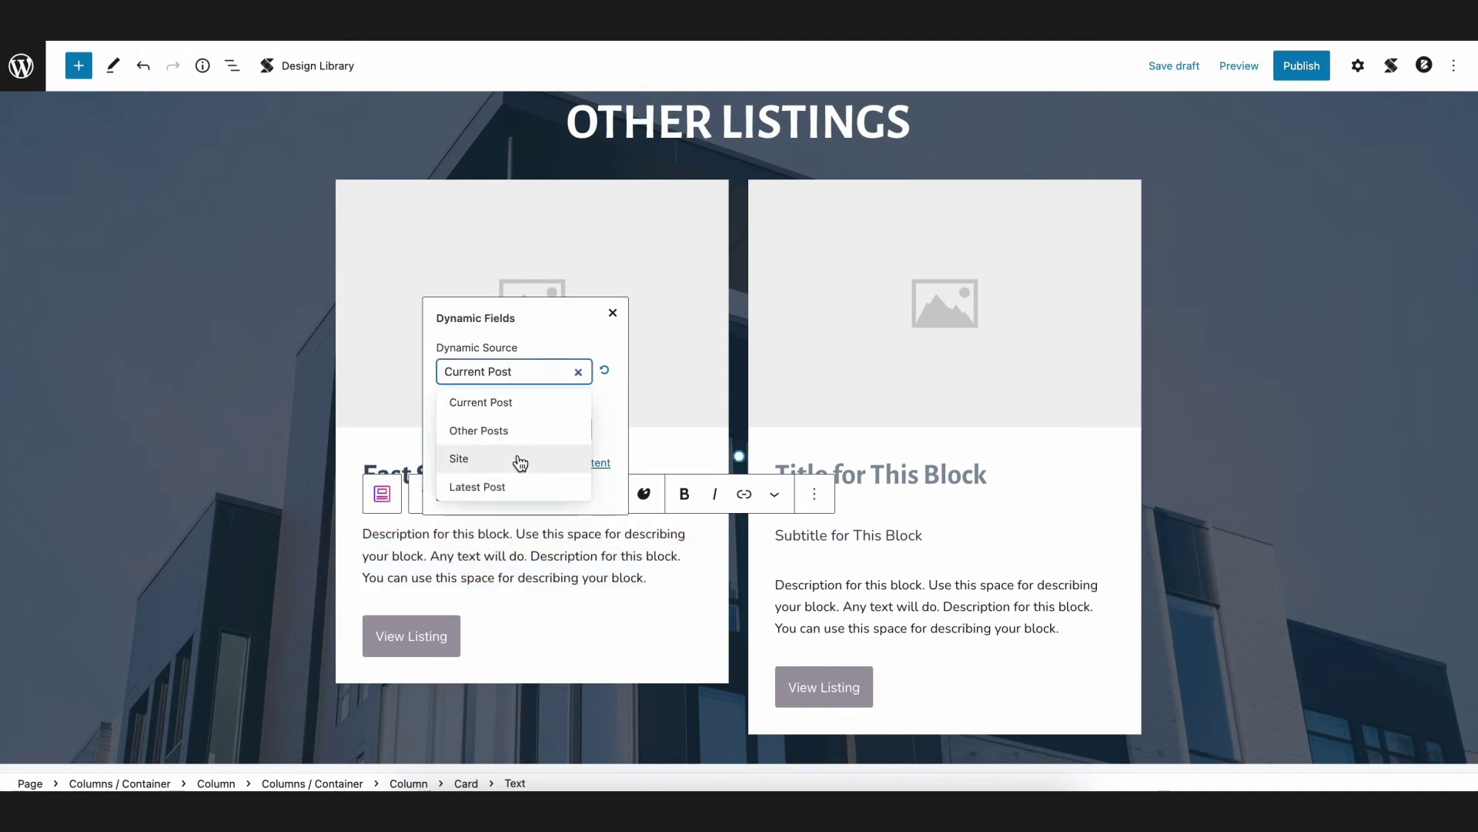
click(518, 491)
click(515, 375)
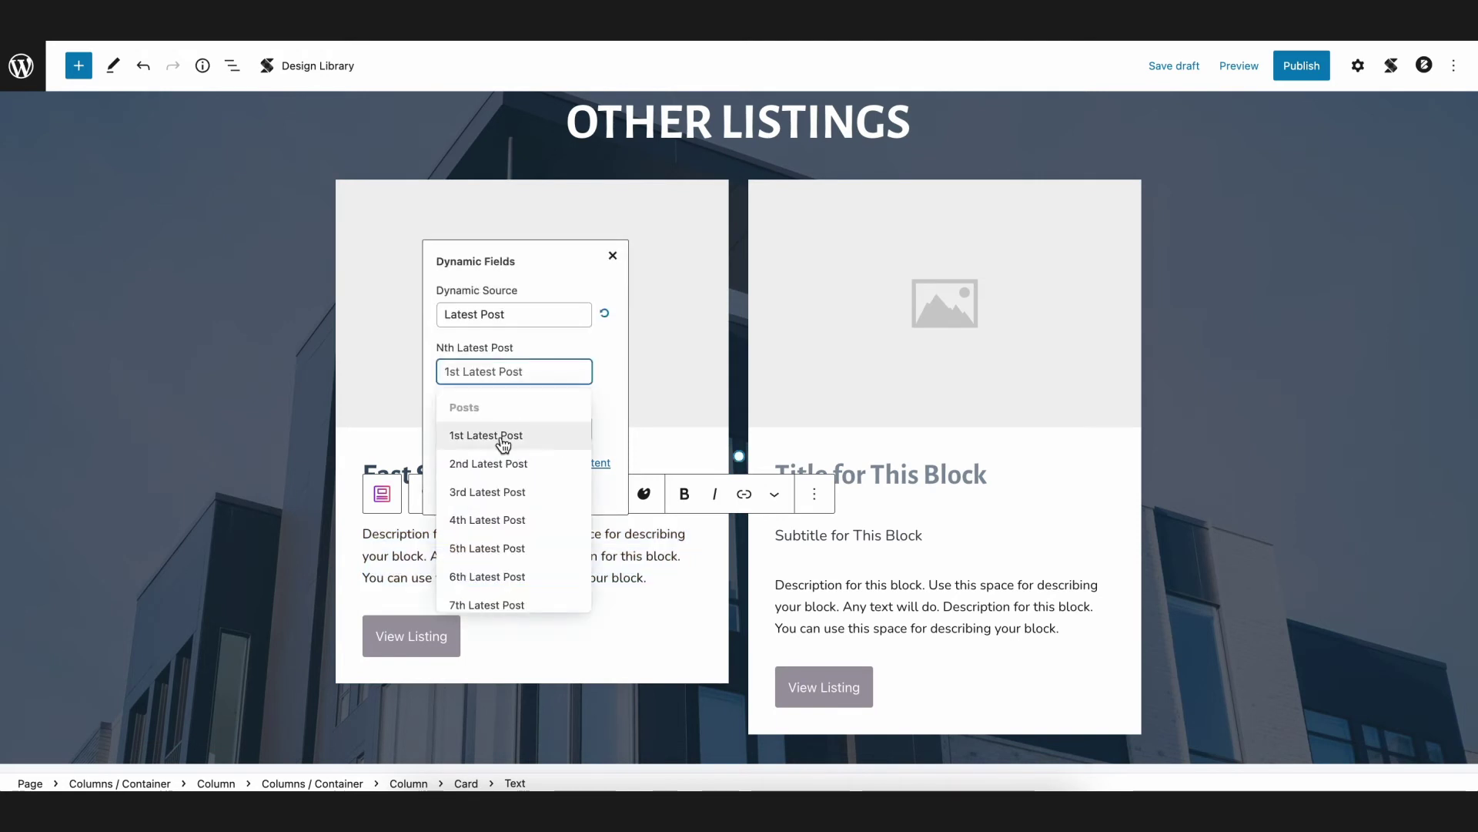
click(504, 433)
click(516, 431)
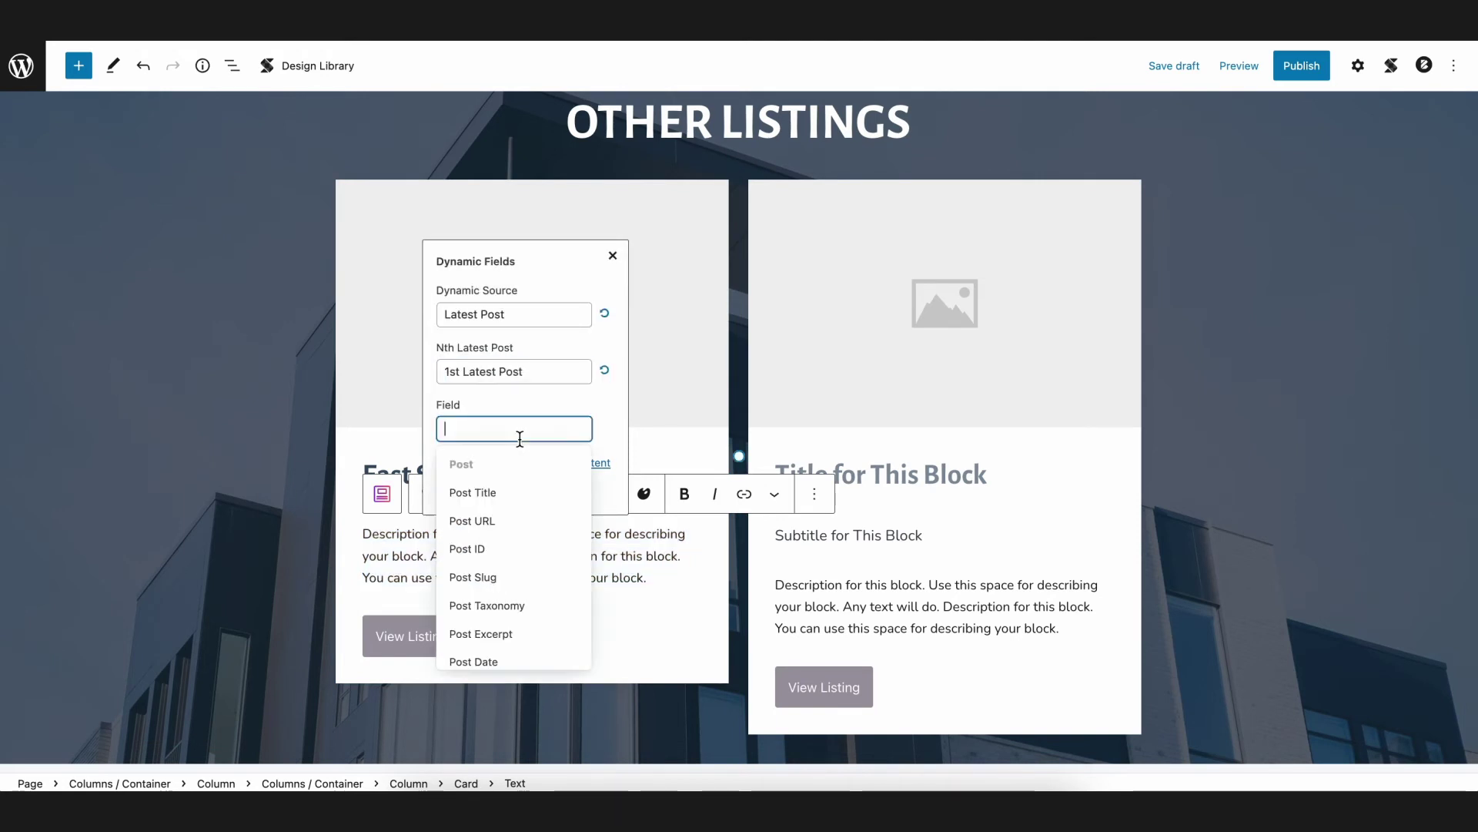
click(516, 634)
click(476, 495)
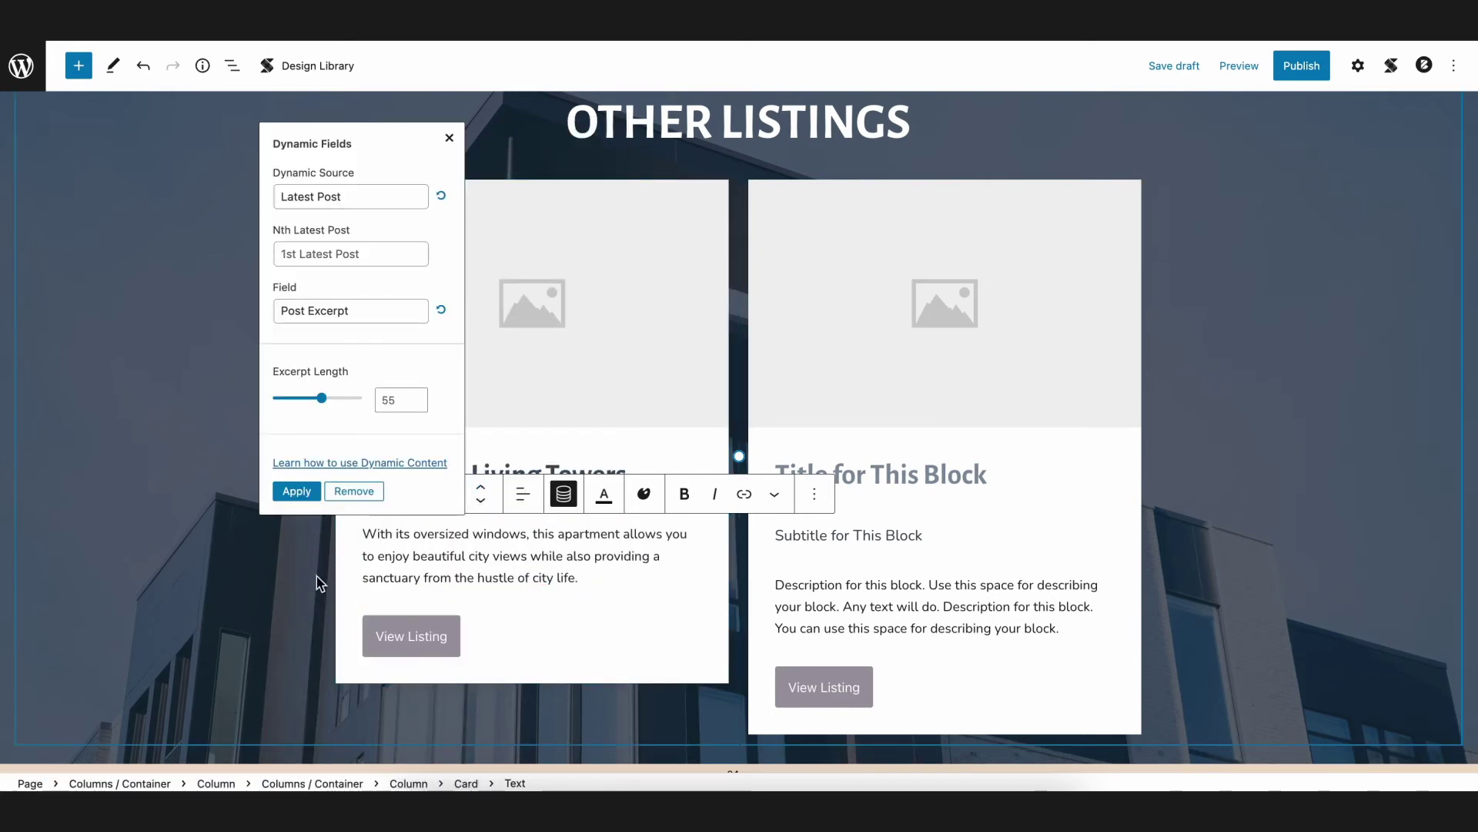
click(265, 591)
Step: Set the first card's image to the 1st latest post's Featured Image URL
click(1357, 66)
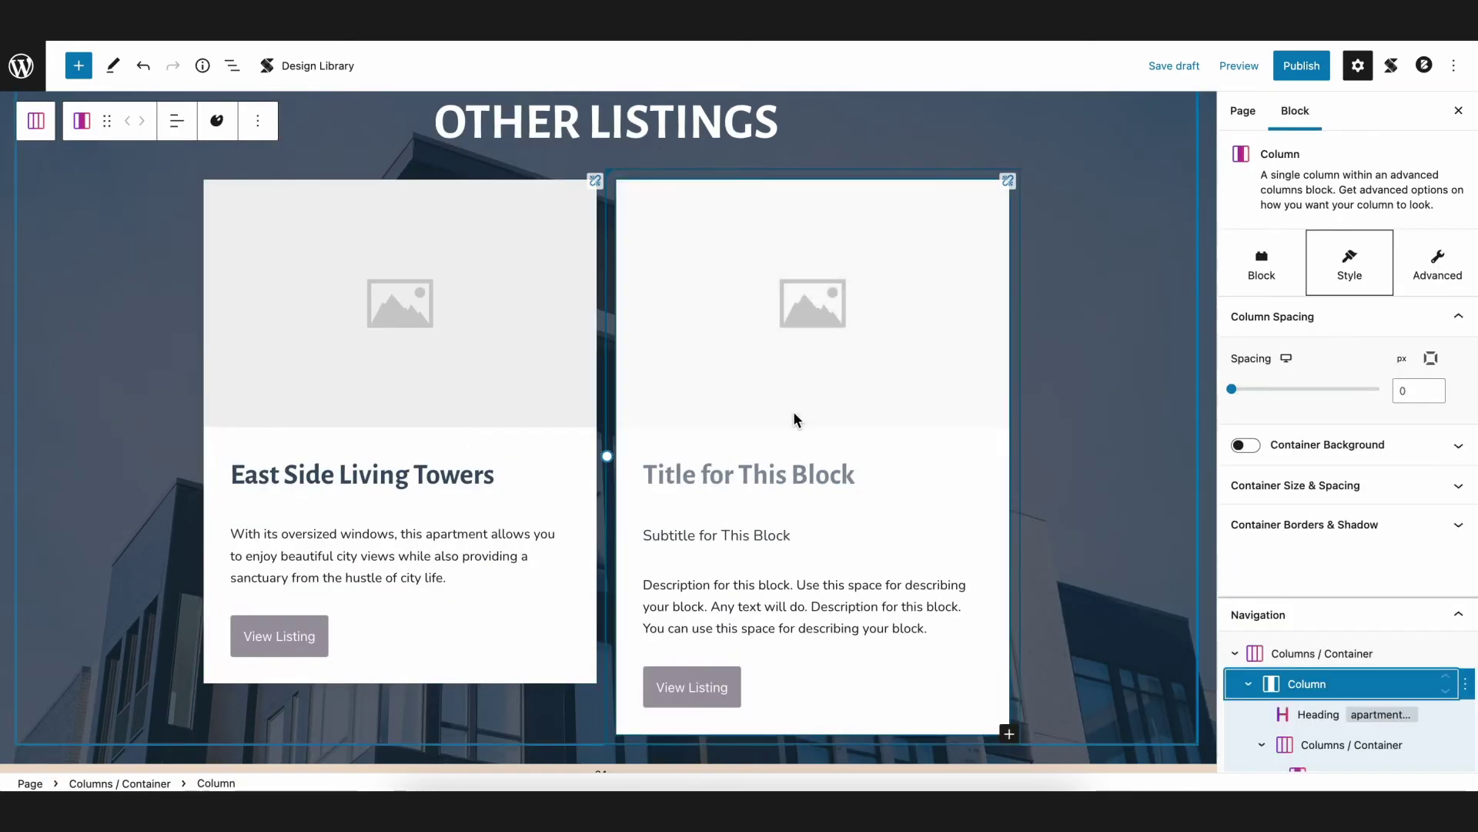
click(559, 422)
click(1433, 350)
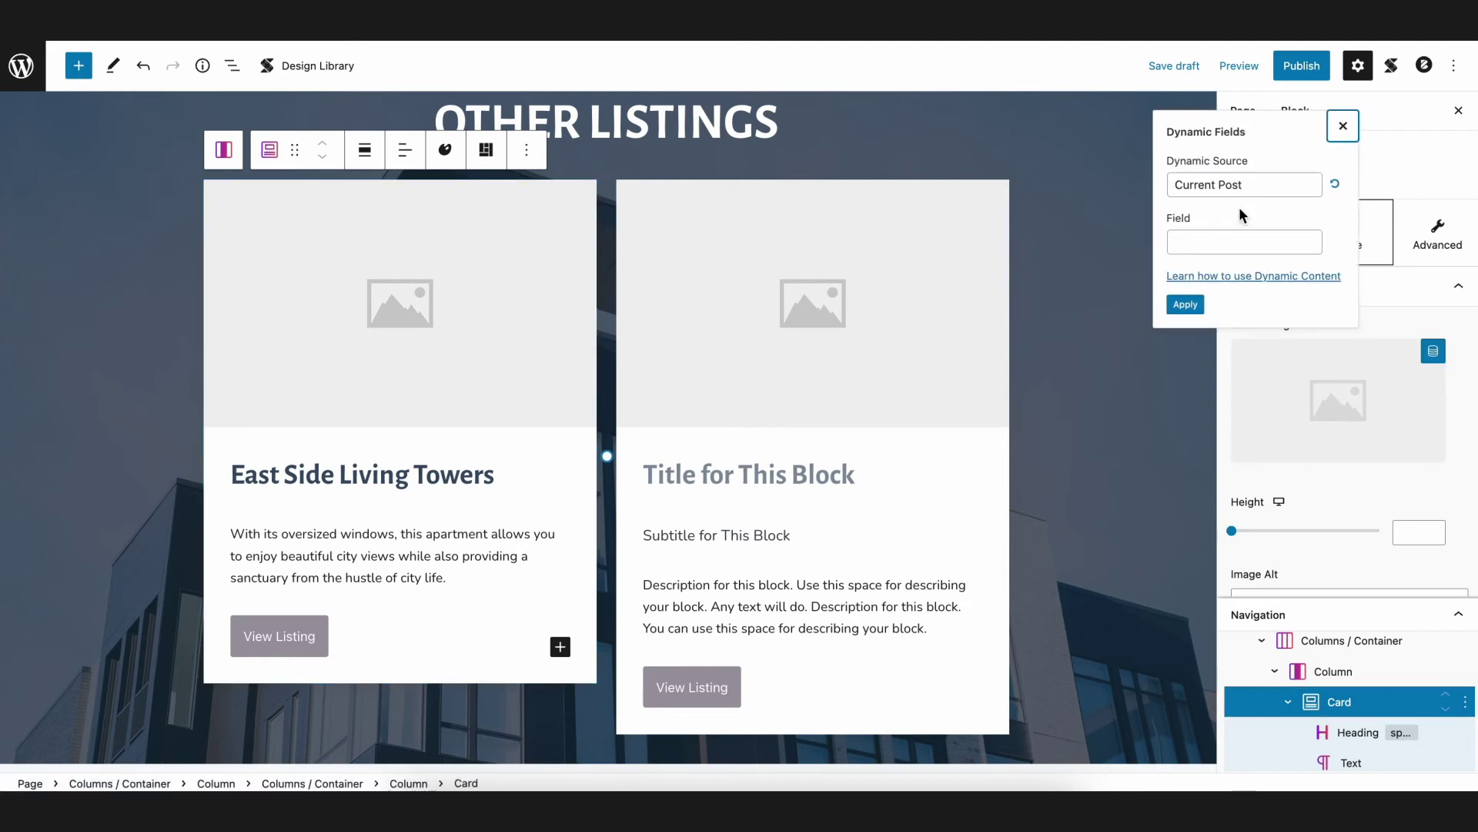
click(1245, 184)
click(1230, 294)
click(1245, 184)
click(1232, 245)
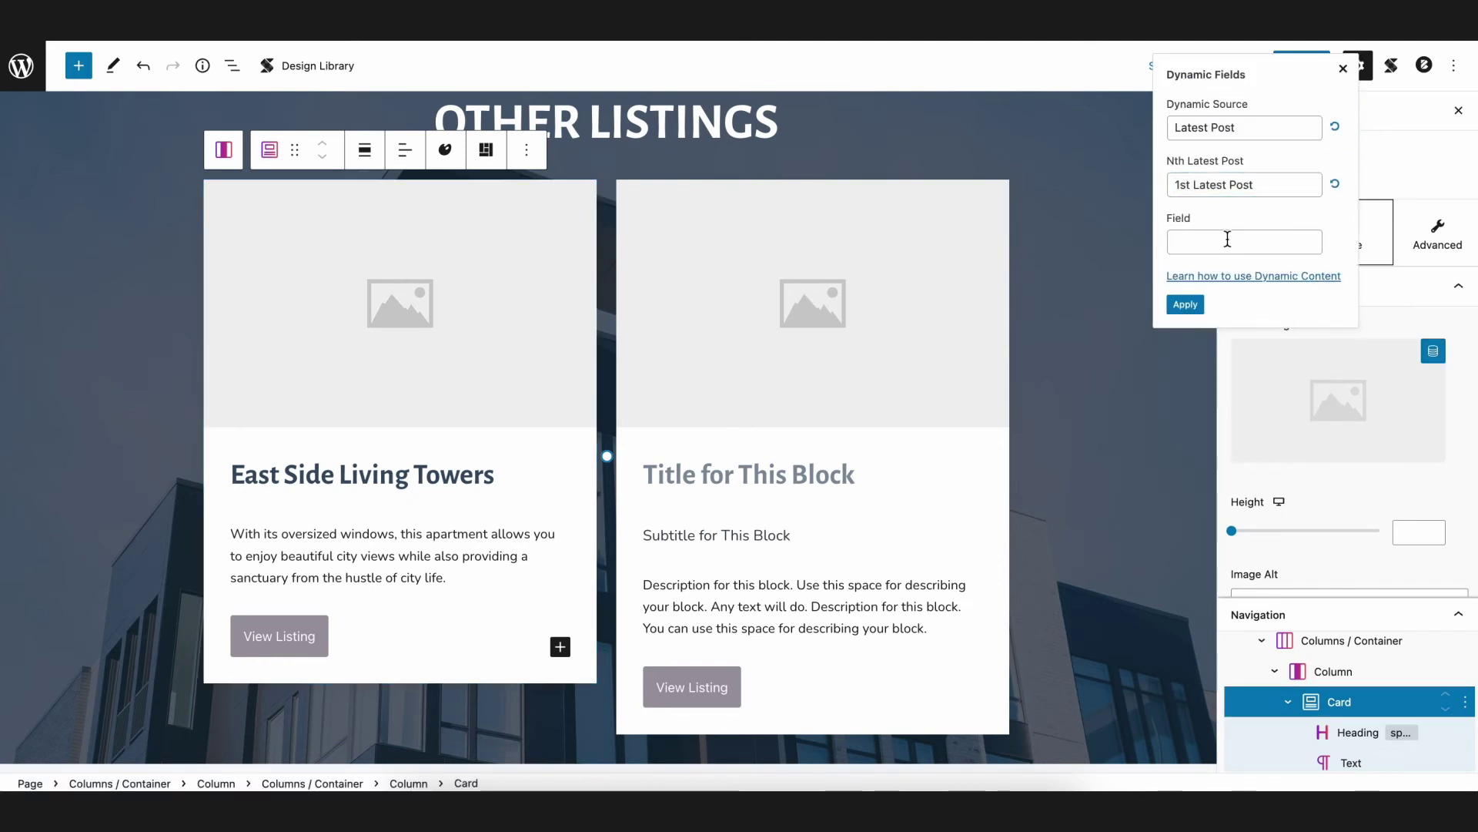
click(1229, 242)
scroll(1246, 415, down, 3)
scroll(1245, 416, down, 5)
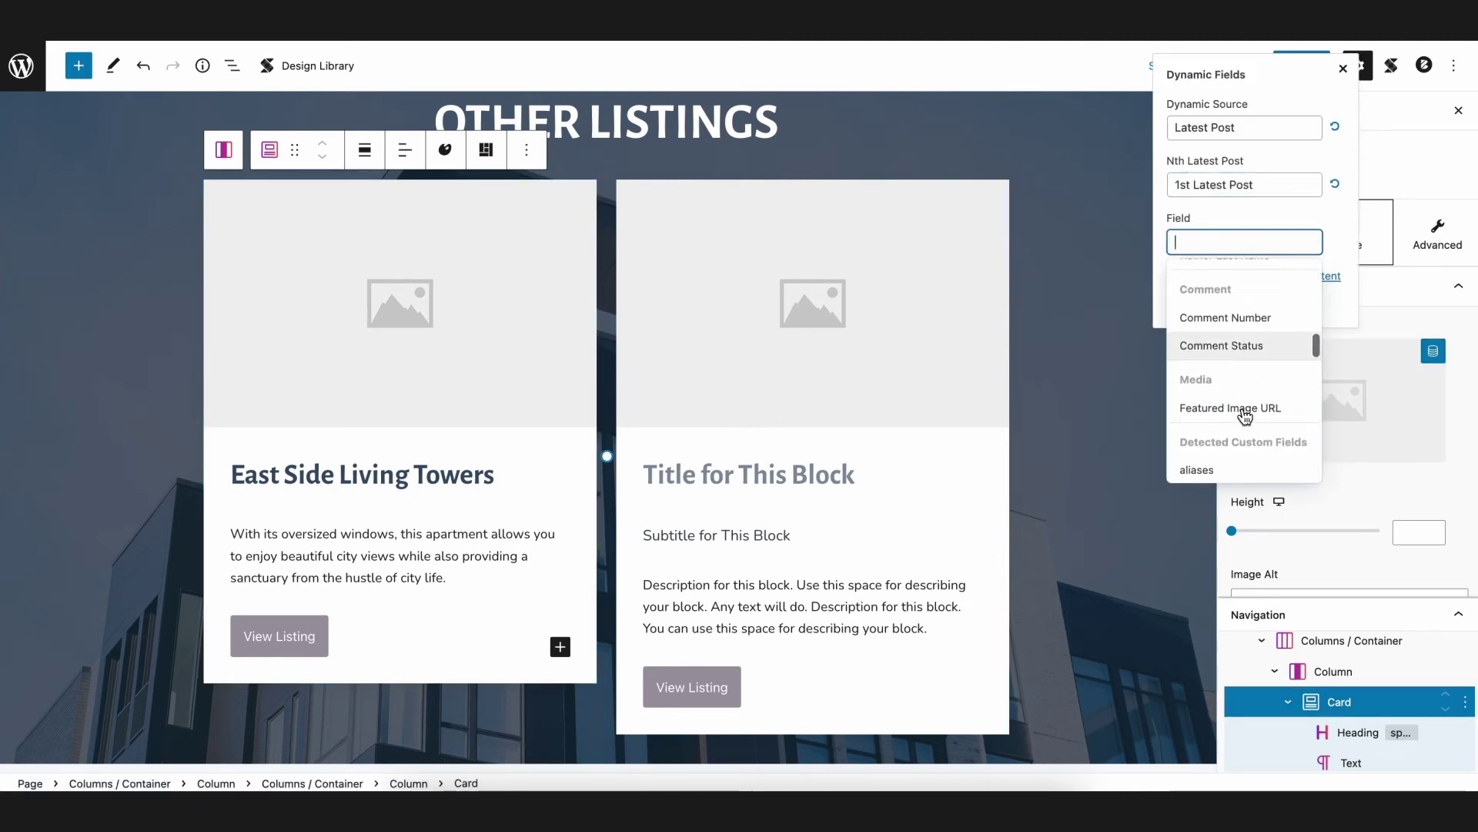
click(1247, 414)
scroll(1387, 524, down, 1)
click(1179, 719)
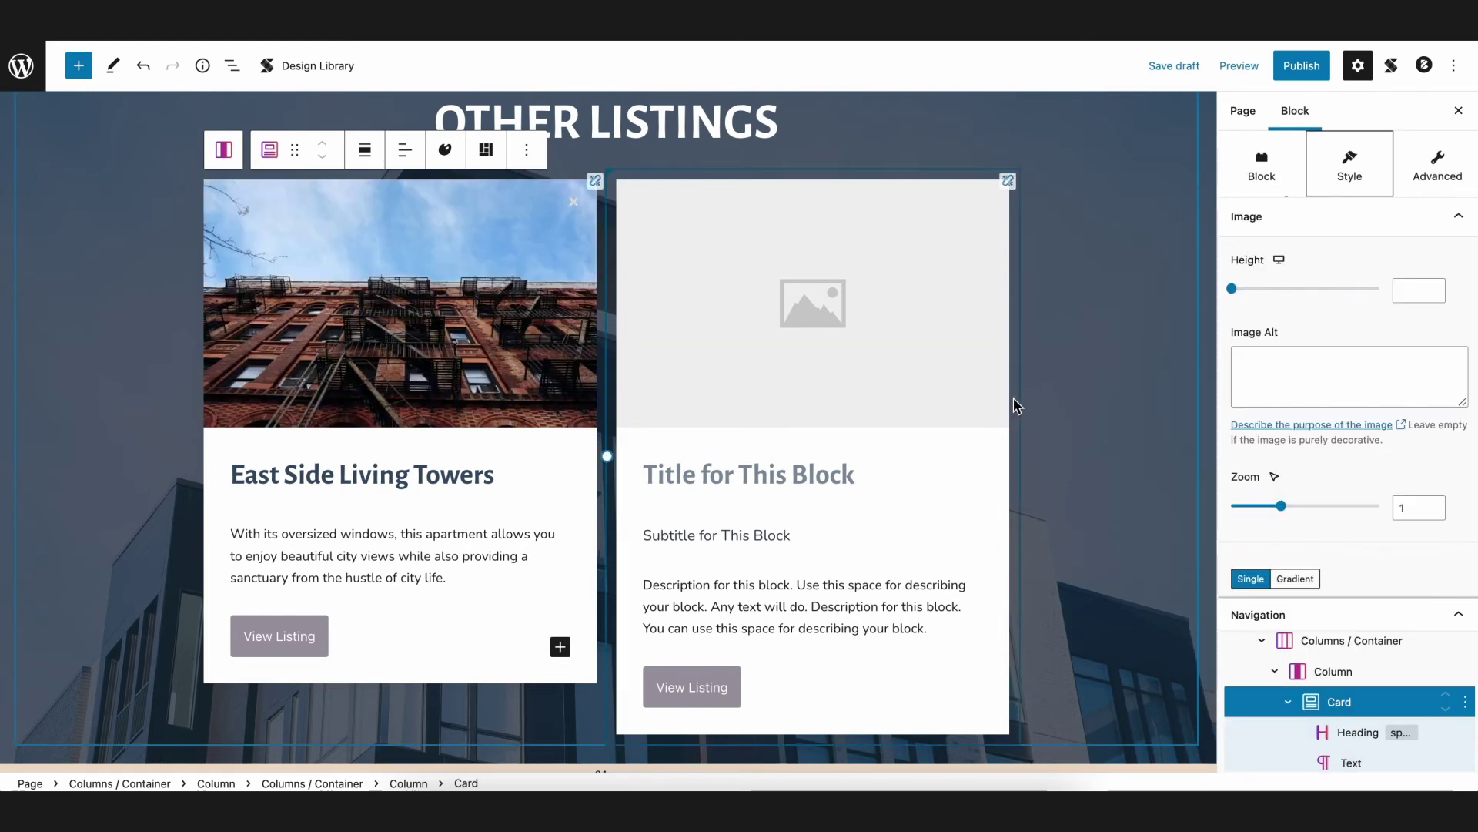
key(ctrl+shift+comma)
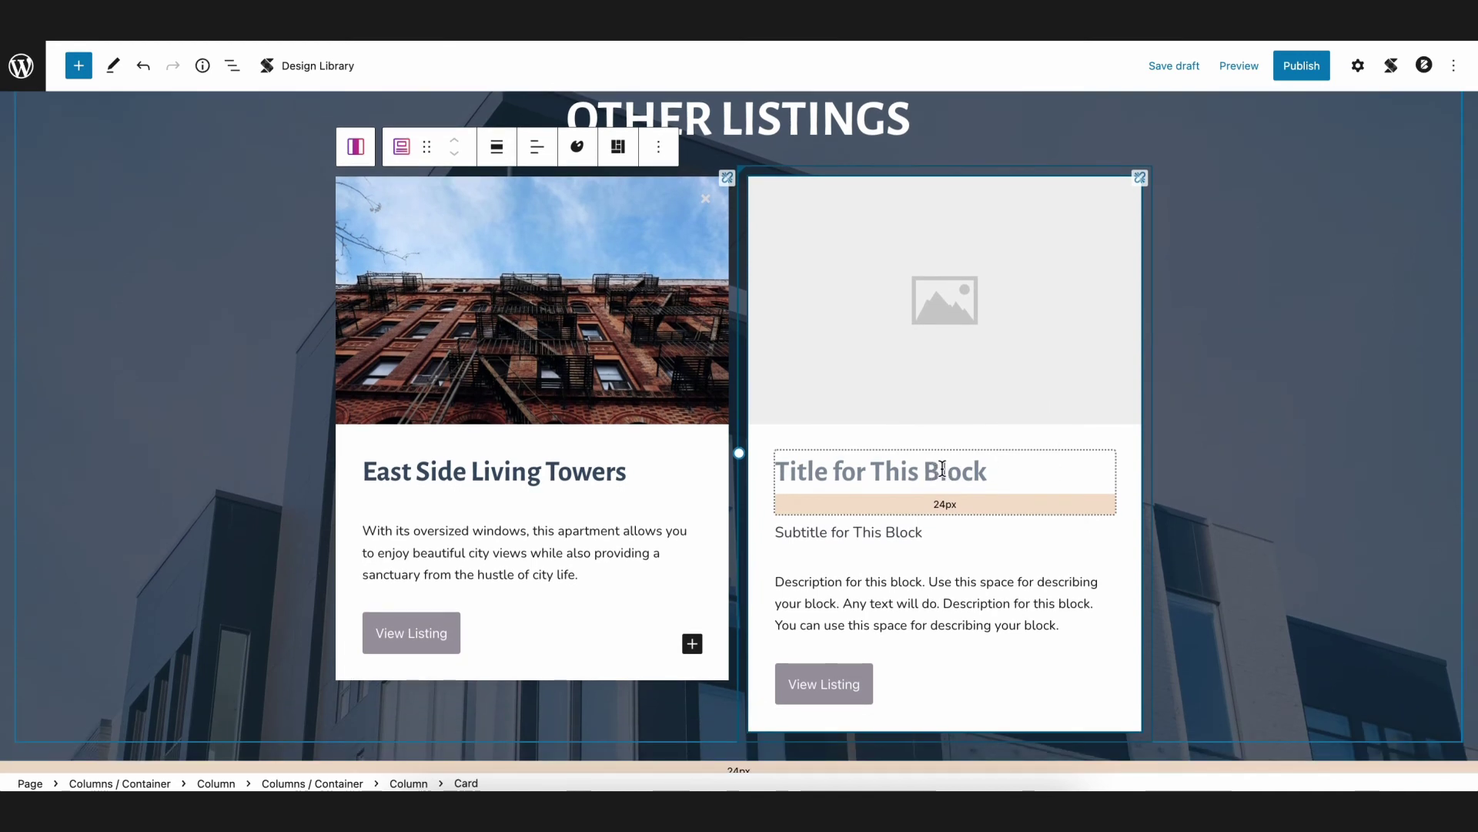
Step: Make the second card's title show the 2nd latest post's Post Title
click(943, 469)
click(1016, 420)
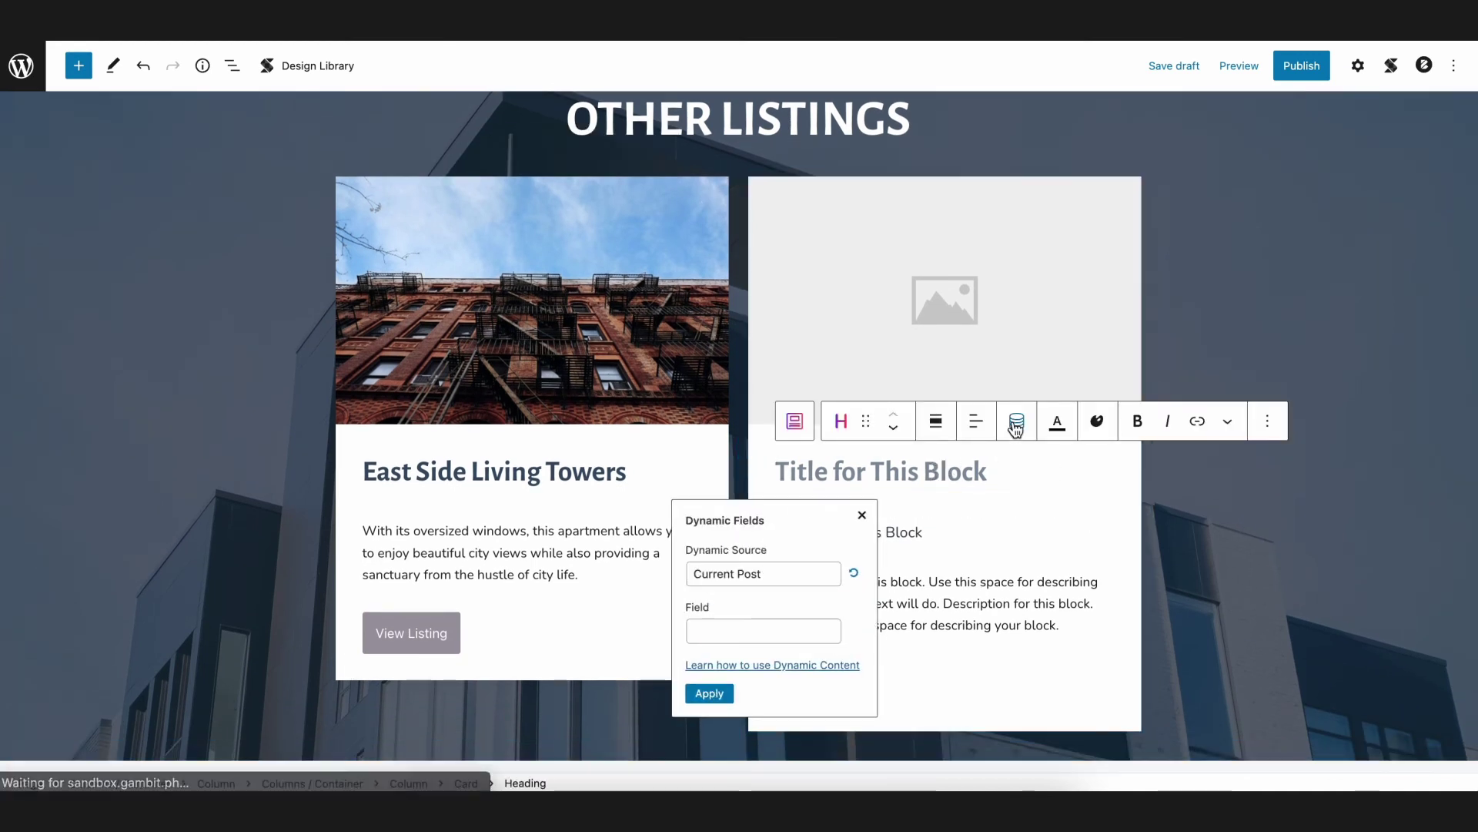
click(781, 578)
click(746, 690)
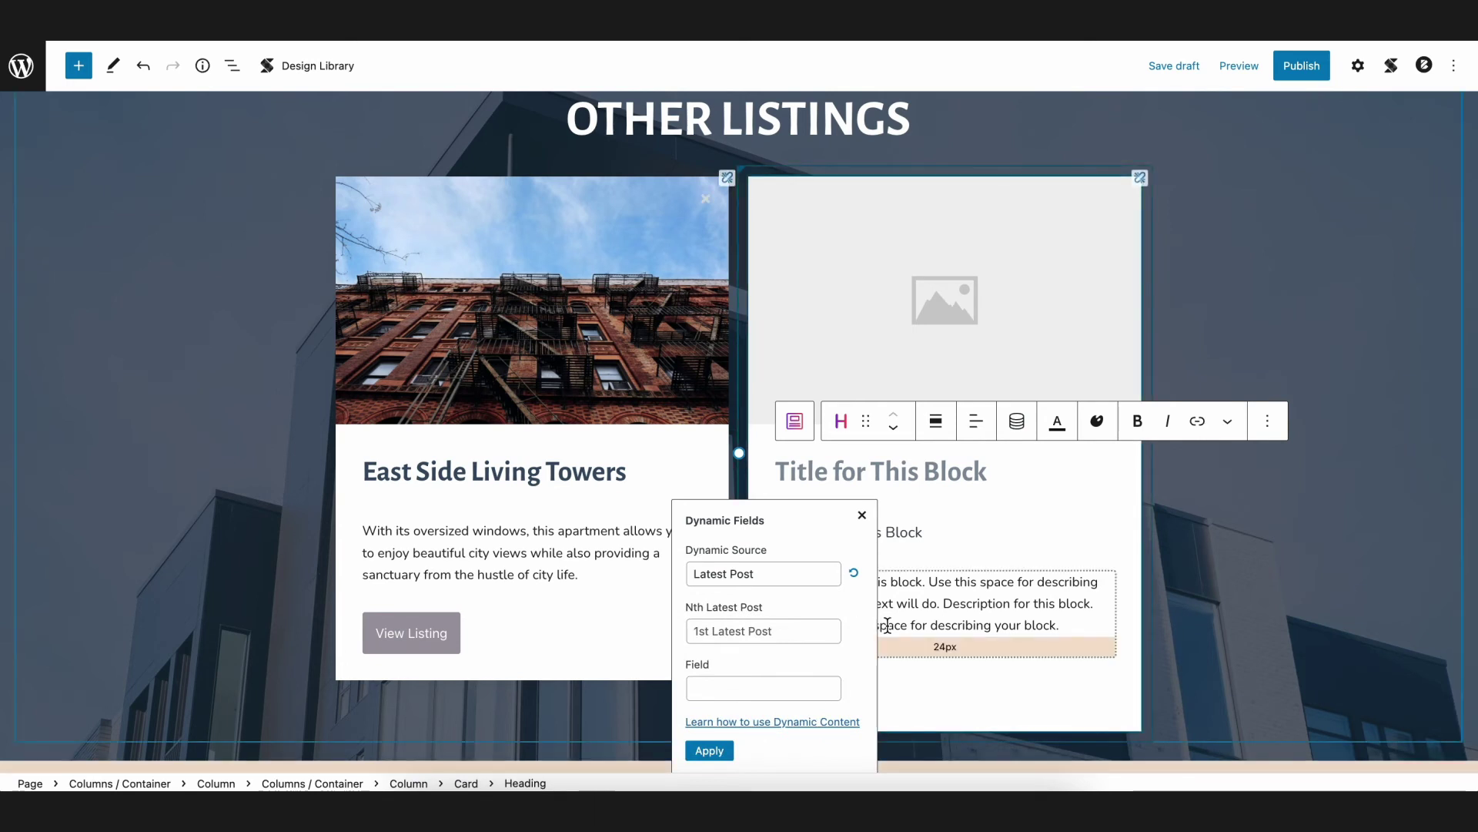
scroll(887, 625, down, 1)
click(786, 549)
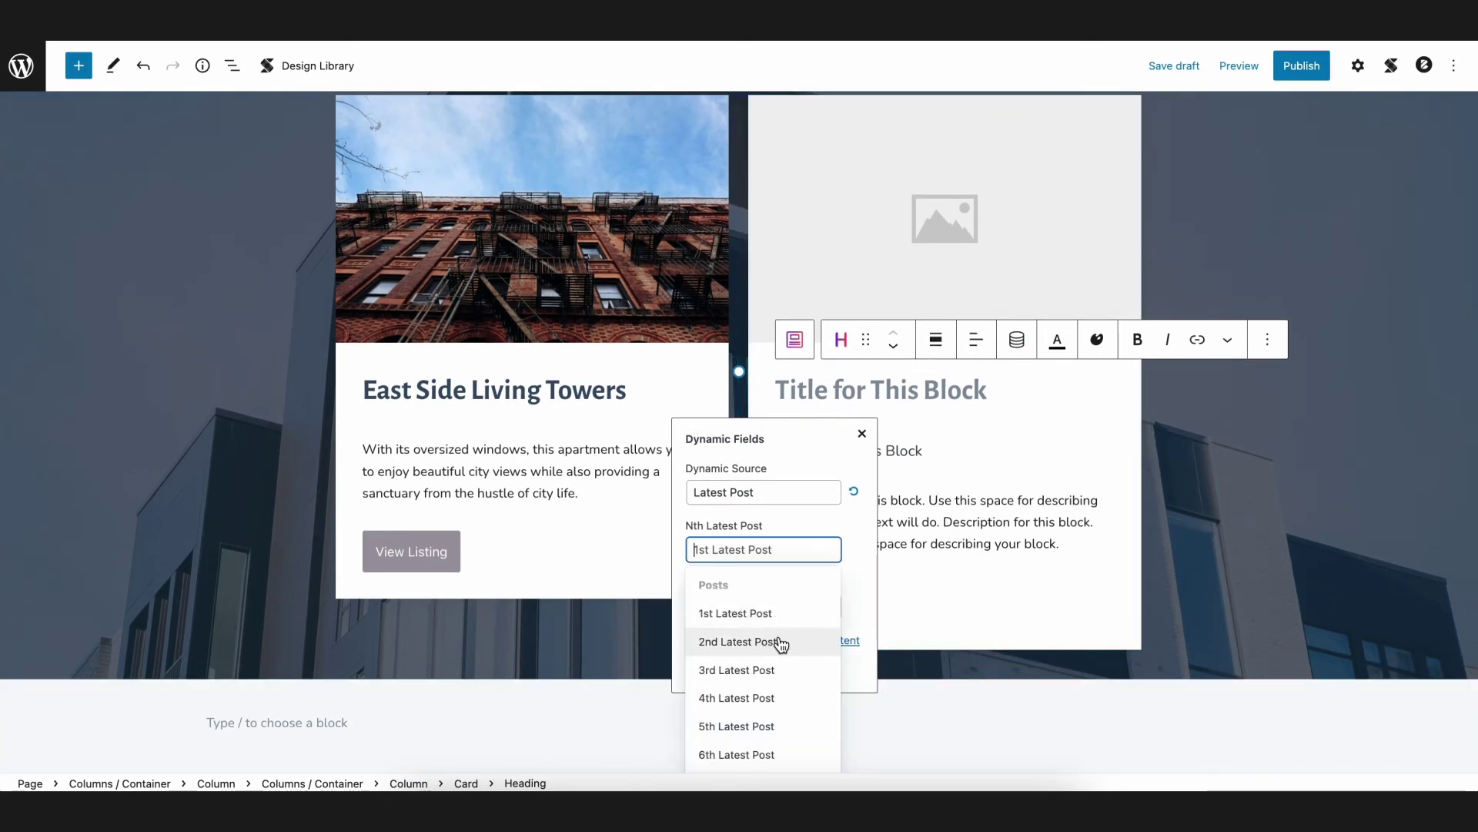
click(781, 644)
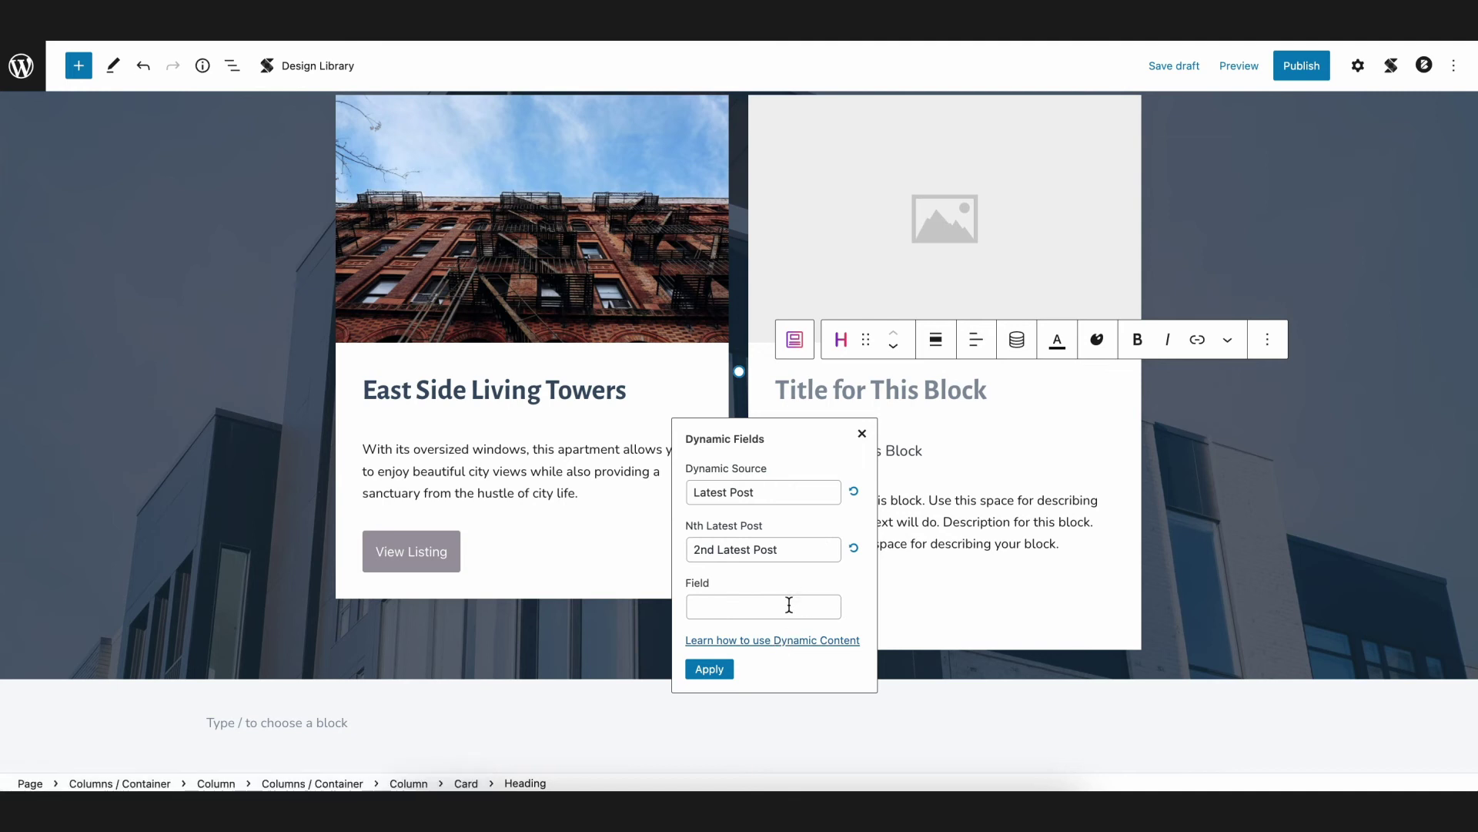
click(786, 606)
click(769, 670)
click(709, 752)
scroll(1198, 512, up, 1)
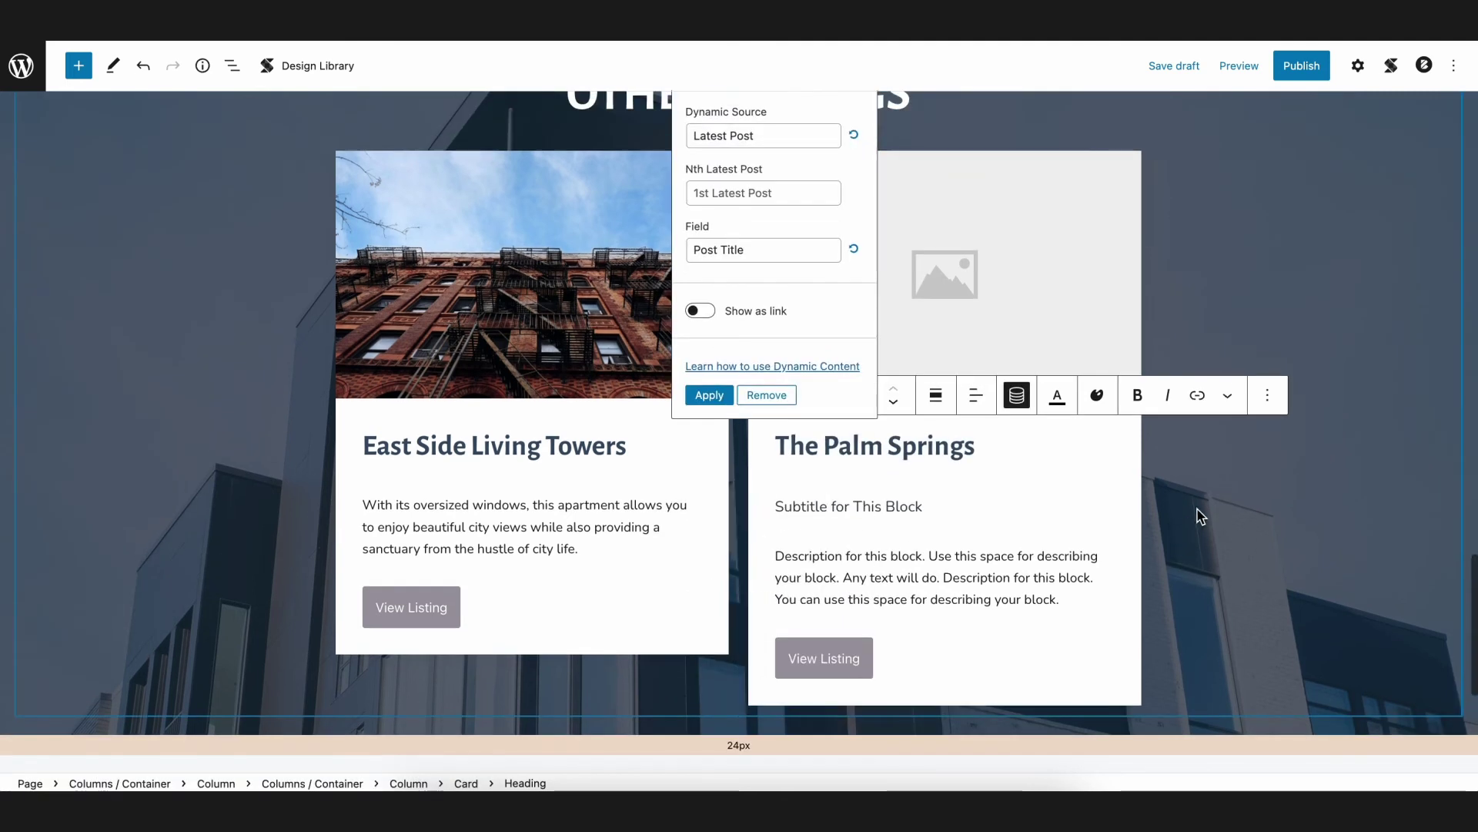
click(1198, 512)
Step: Remove the subtitle from the second listing card
scroll(1001, 539, up, 1)
click(940, 548)
click(1023, 513)
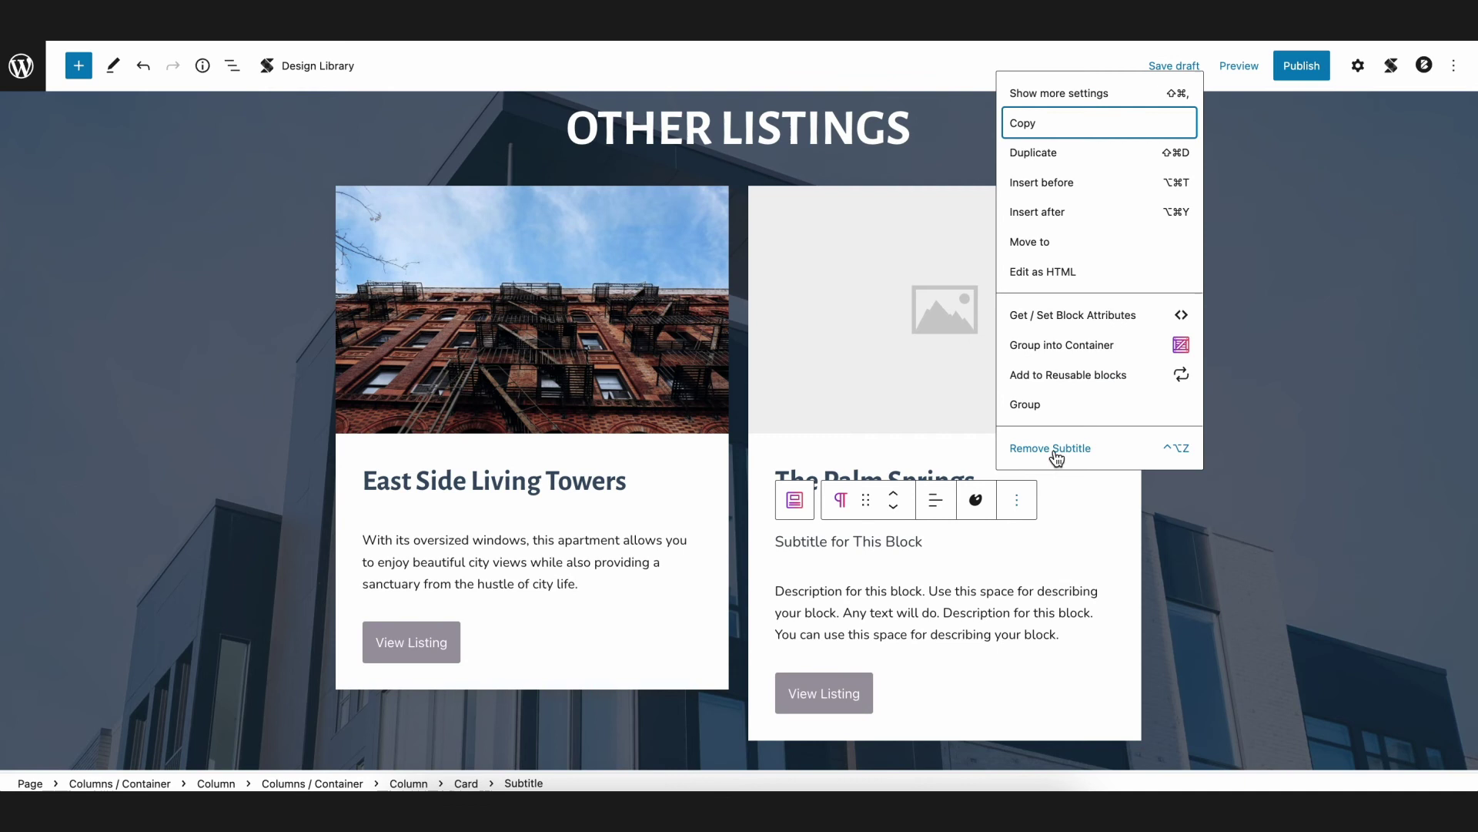
click(1052, 456)
Step: Make the second card's description show the 2nd latest post's Post Excerpt
triple_click(865, 554)
click(1057, 500)
click(914, 379)
click(890, 493)
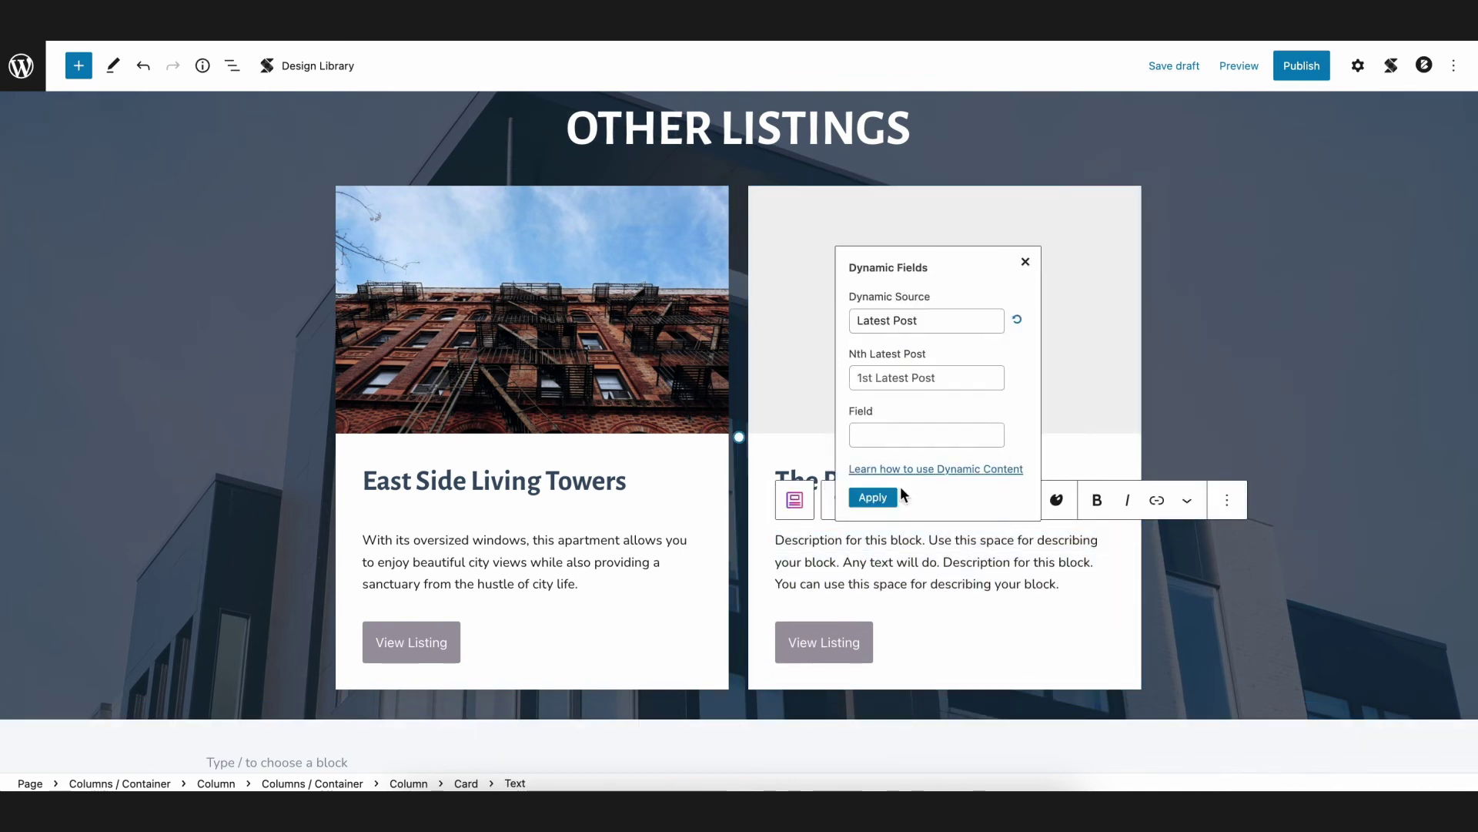
click(941, 379)
click(901, 465)
click(927, 435)
click(893, 640)
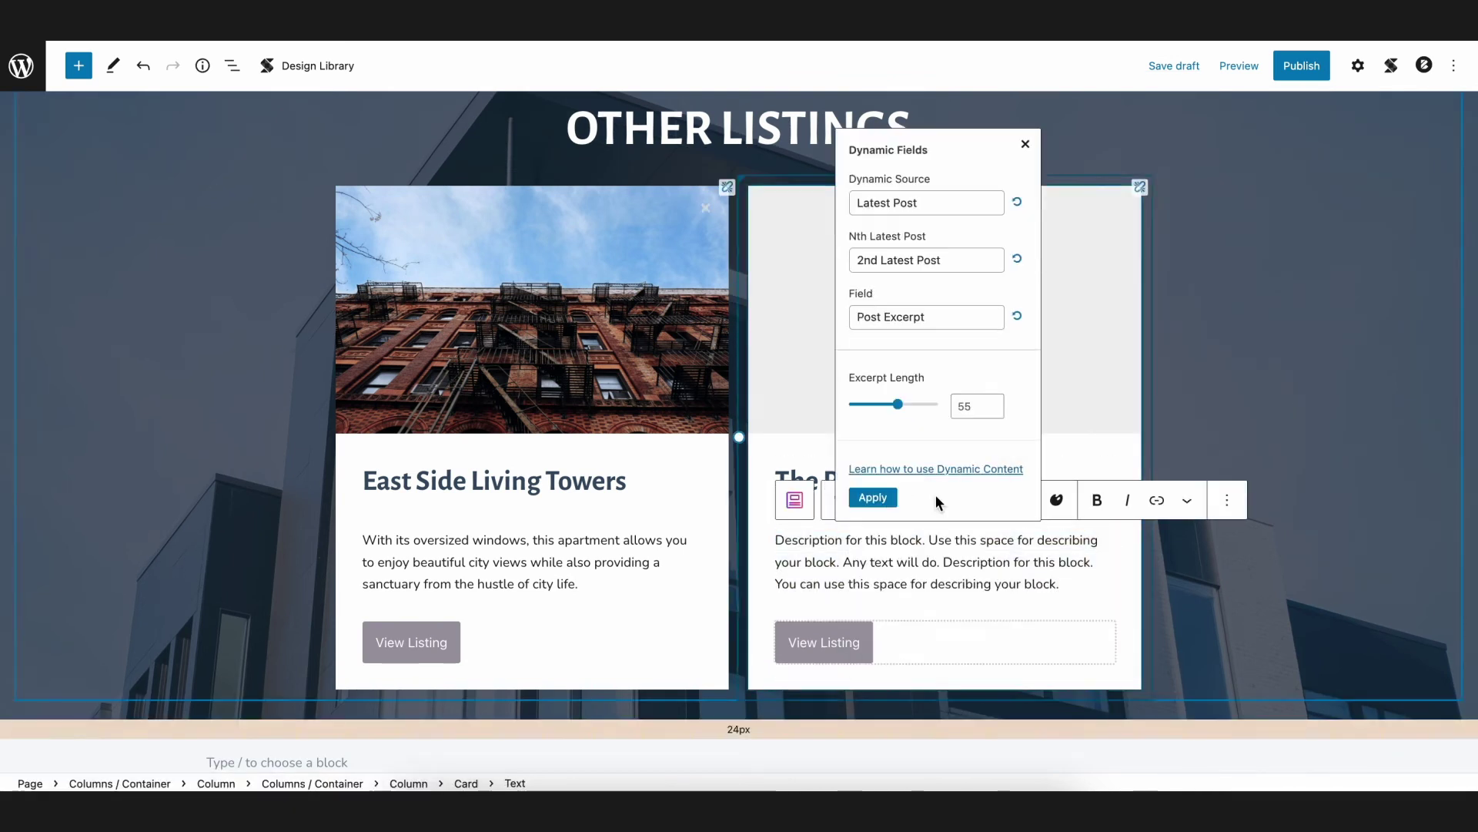
click(871, 493)
click(1050, 498)
Step: Set the second card's image to the 2nd latest post's Featured Image URL
click(1088, 419)
click(1357, 65)
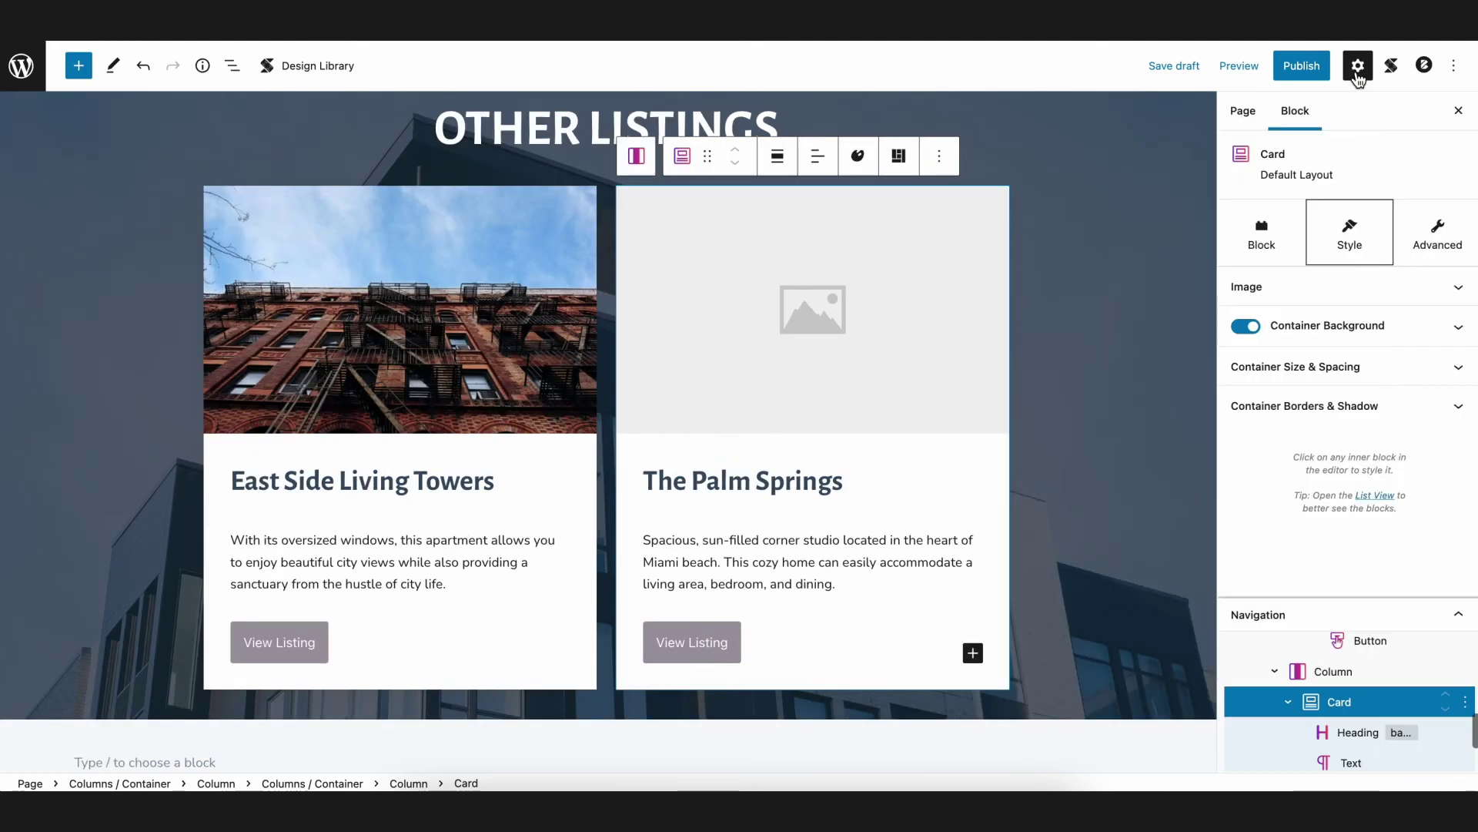
click(1395, 289)
click(1432, 285)
click(1244, 118)
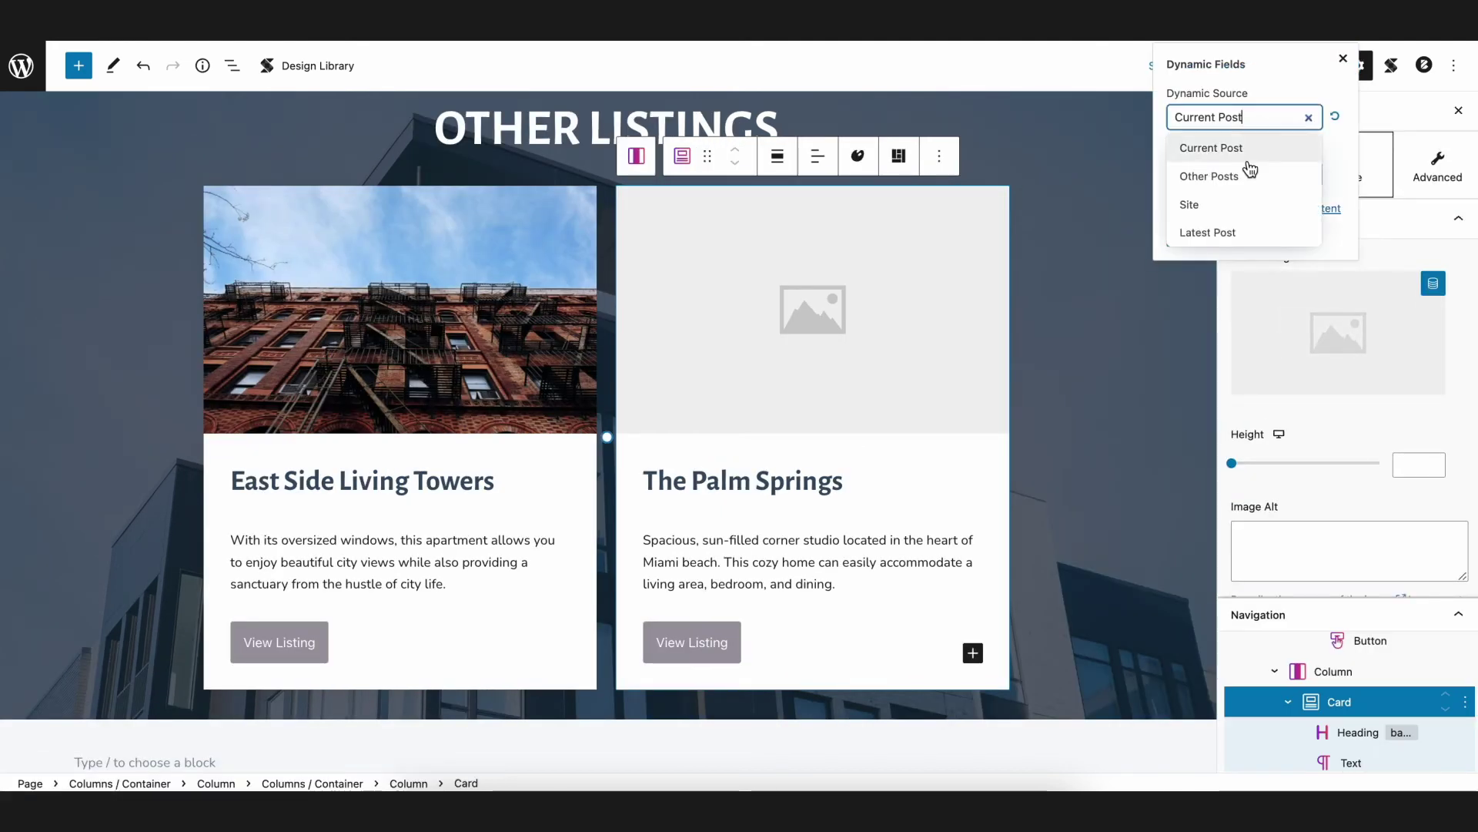
click(1186, 231)
click(1227, 545)
click(1214, 637)
click(1235, 604)
scroll(1230, 716, down, 10)
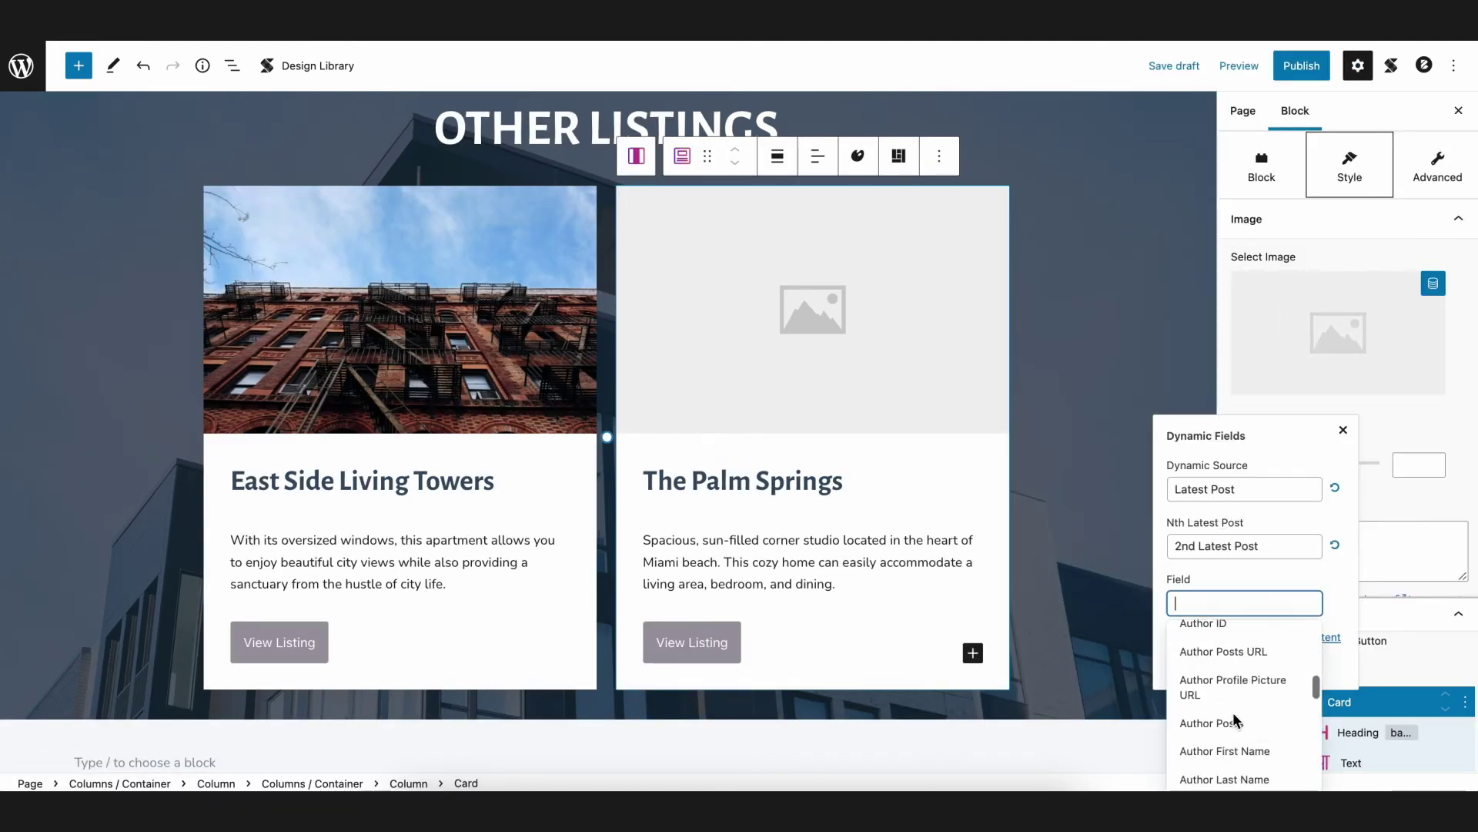
click(1237, 728)
click(1186, 780)
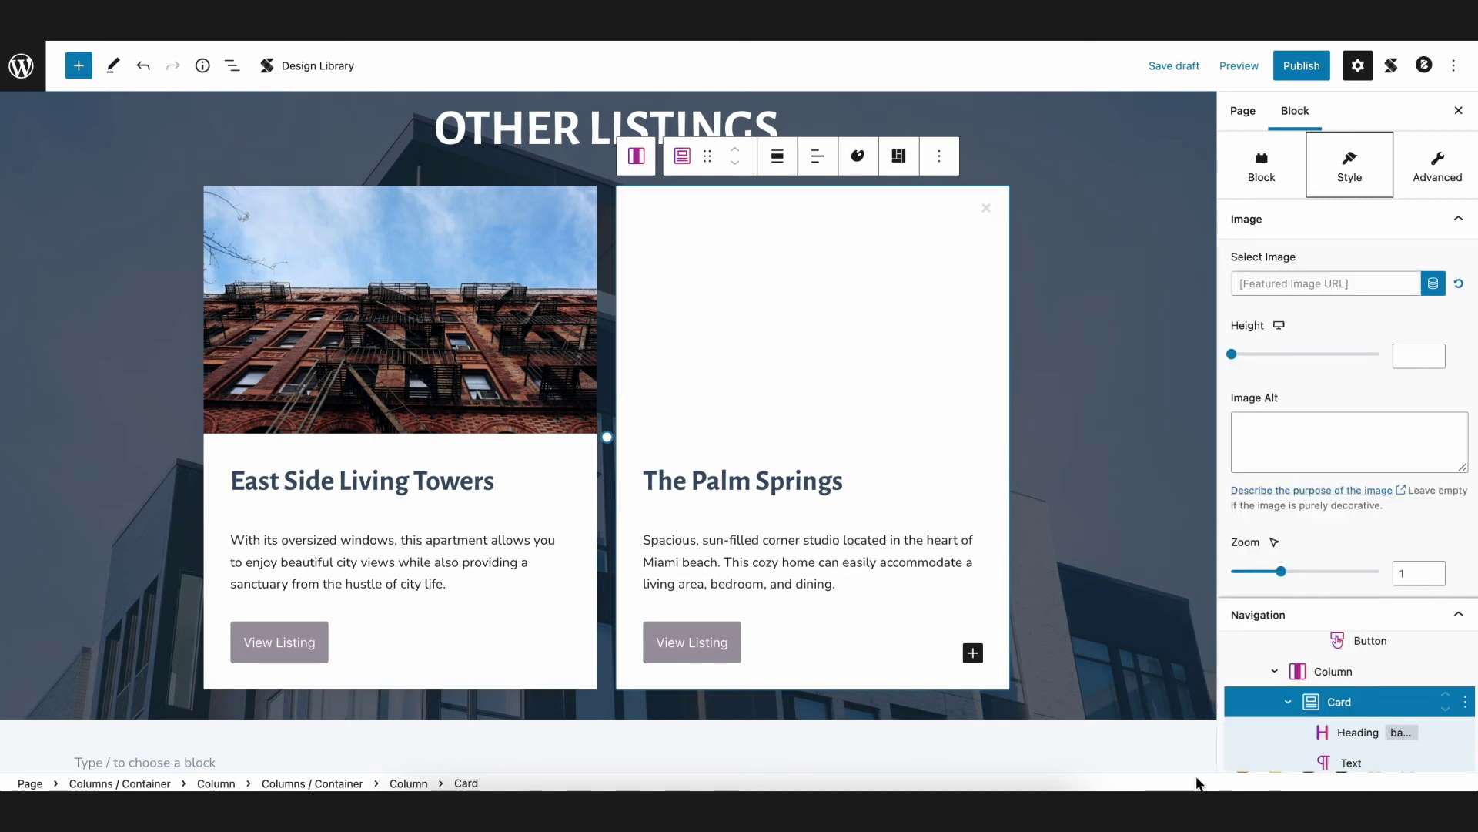
click(1458, 110)
click(482, 755)
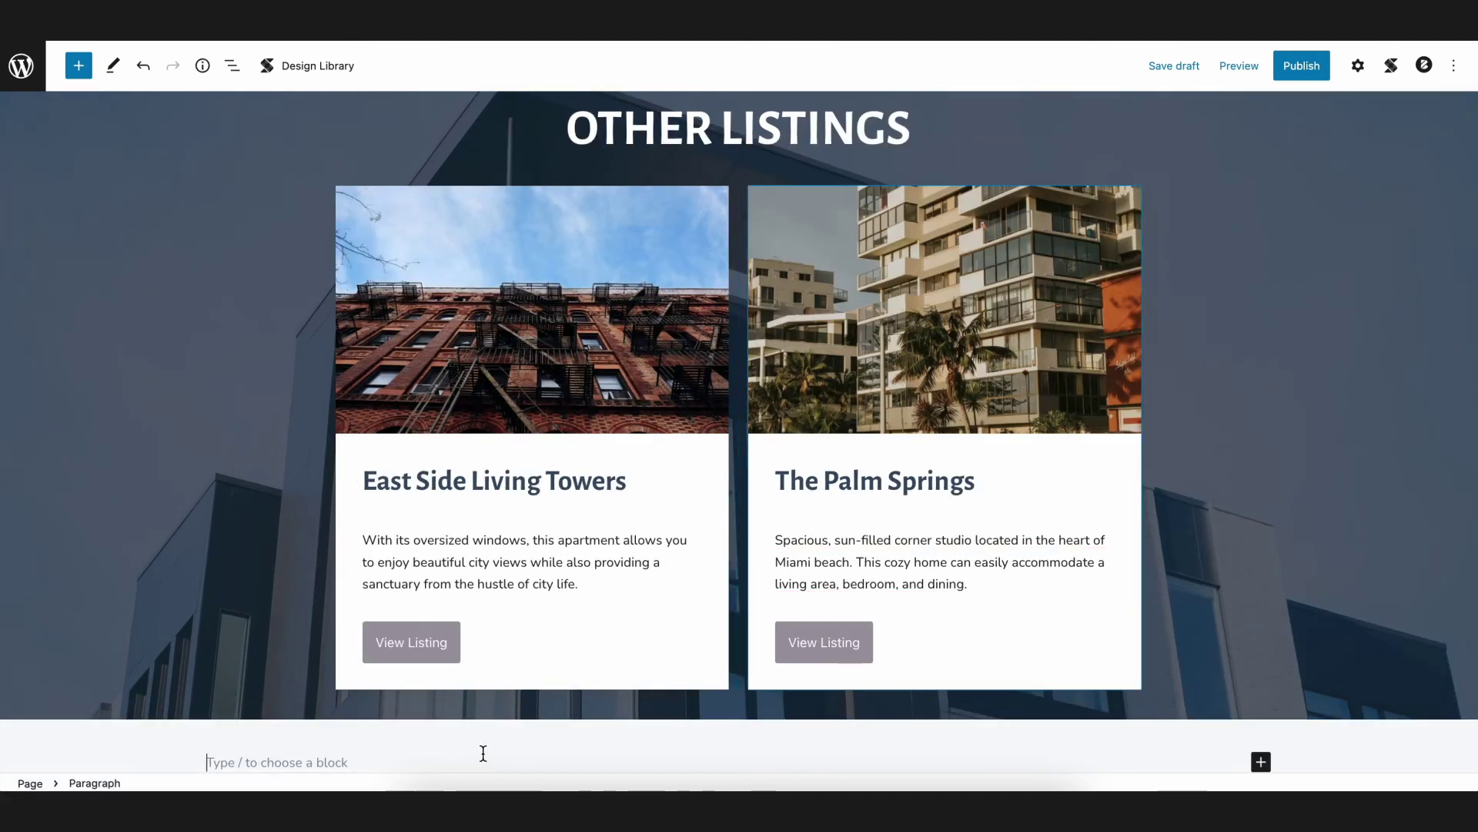
Step: Save the page draft, then publish the La Casa Apartments post
key(ctrl+s)
scroll(278, 535, up, 1)
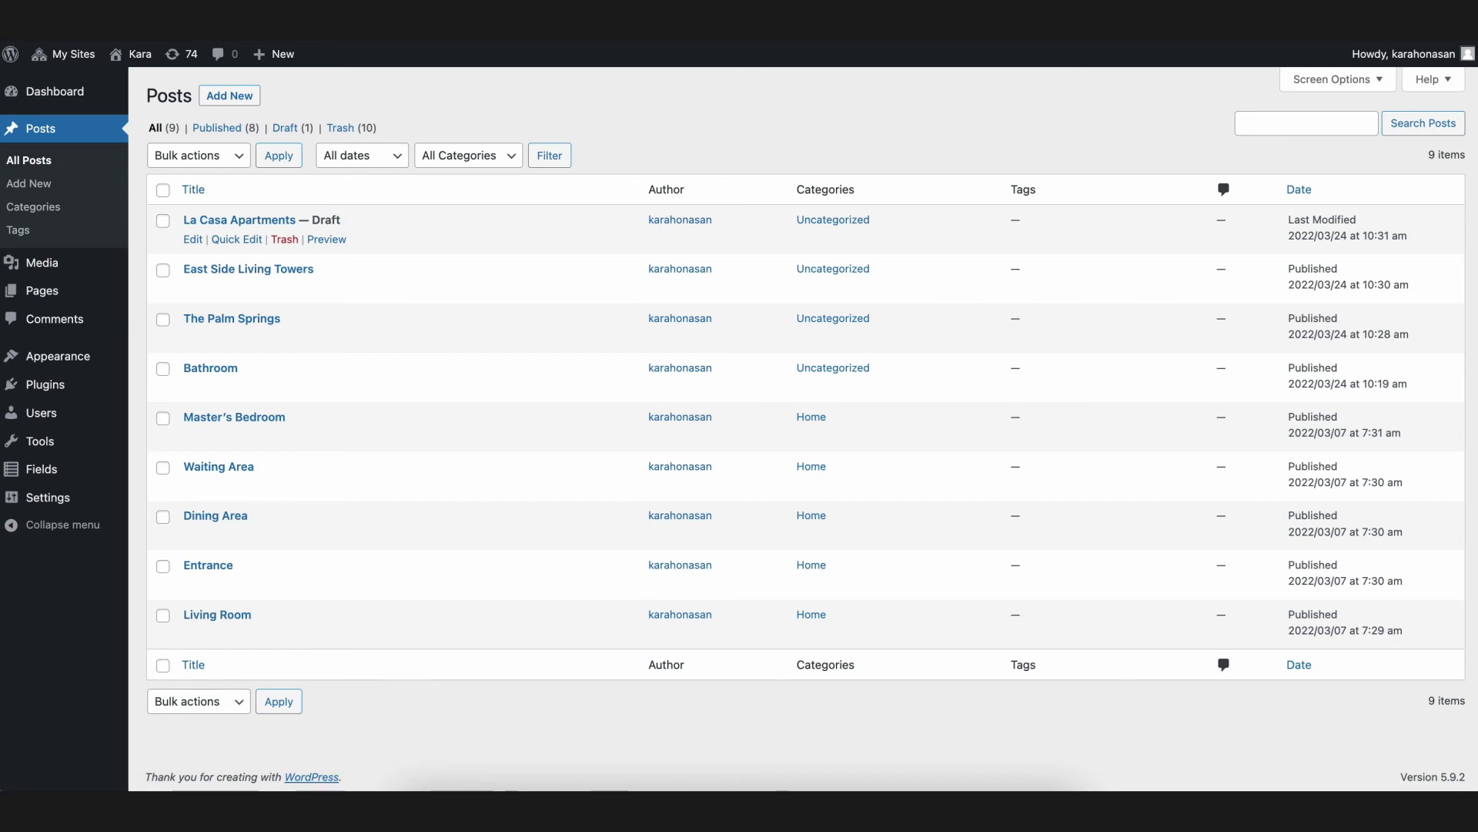
click(193, 240)
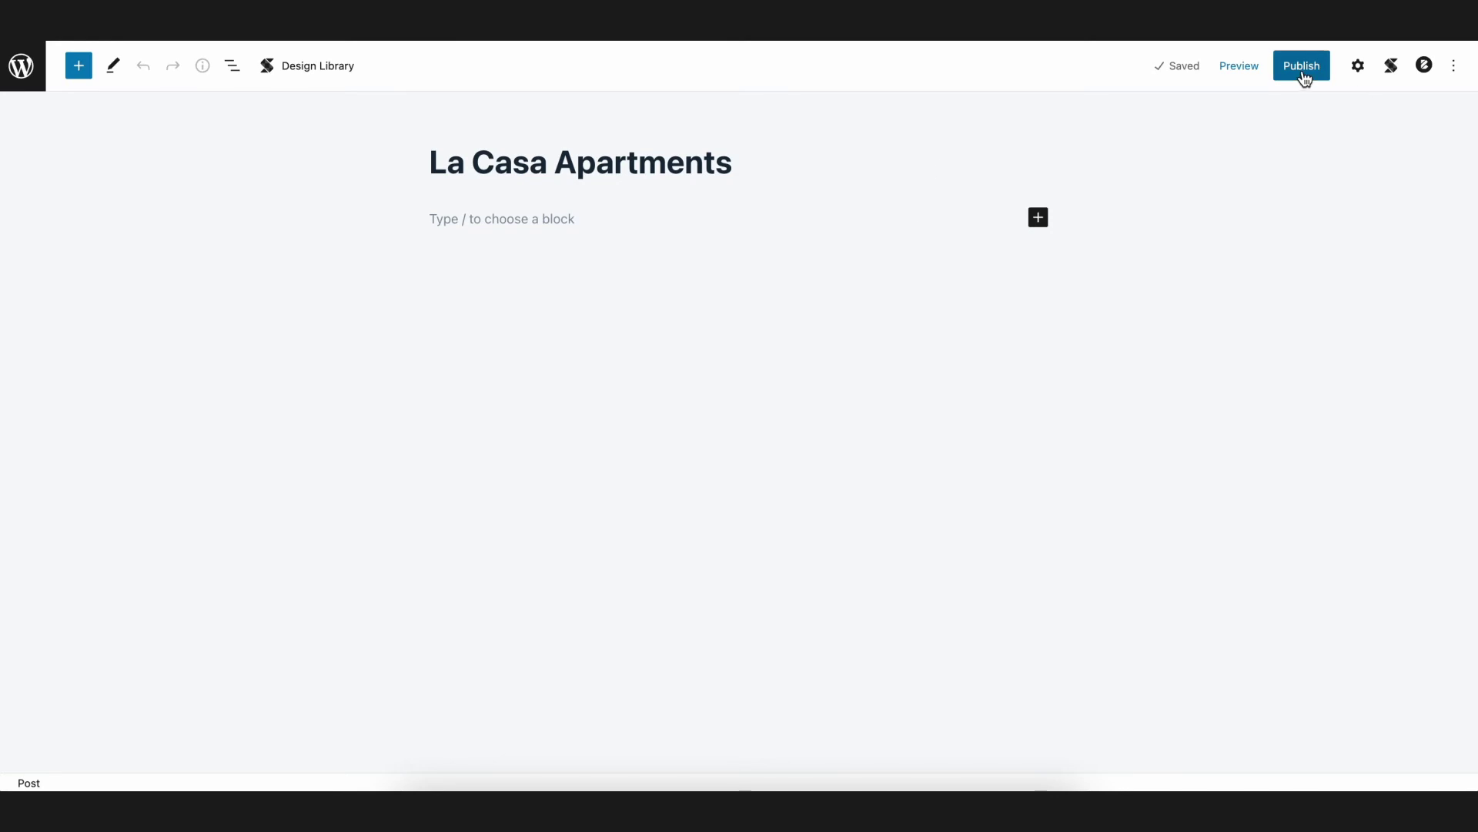
click(1302, 71)
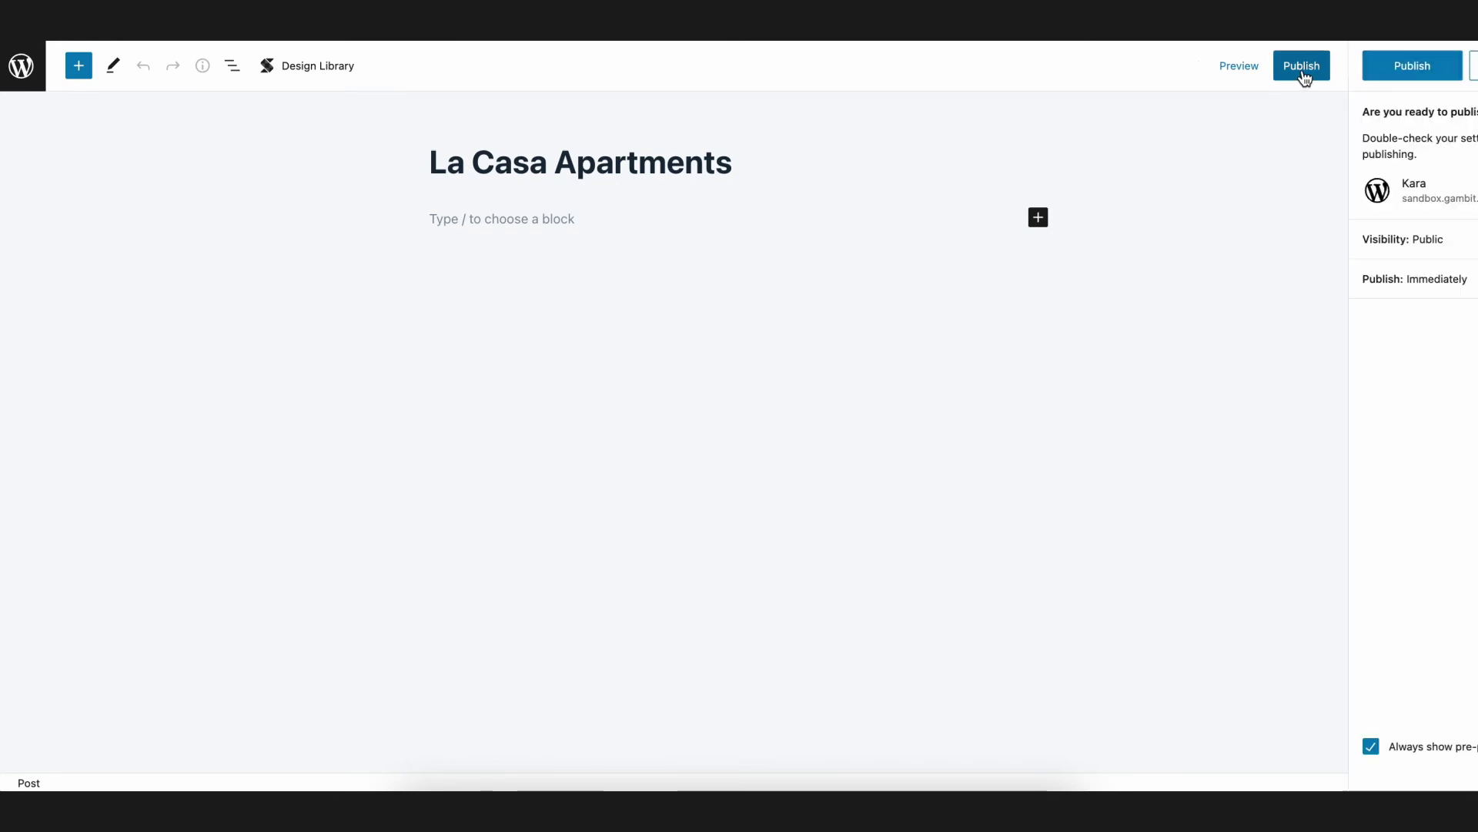
click(1301, 68)
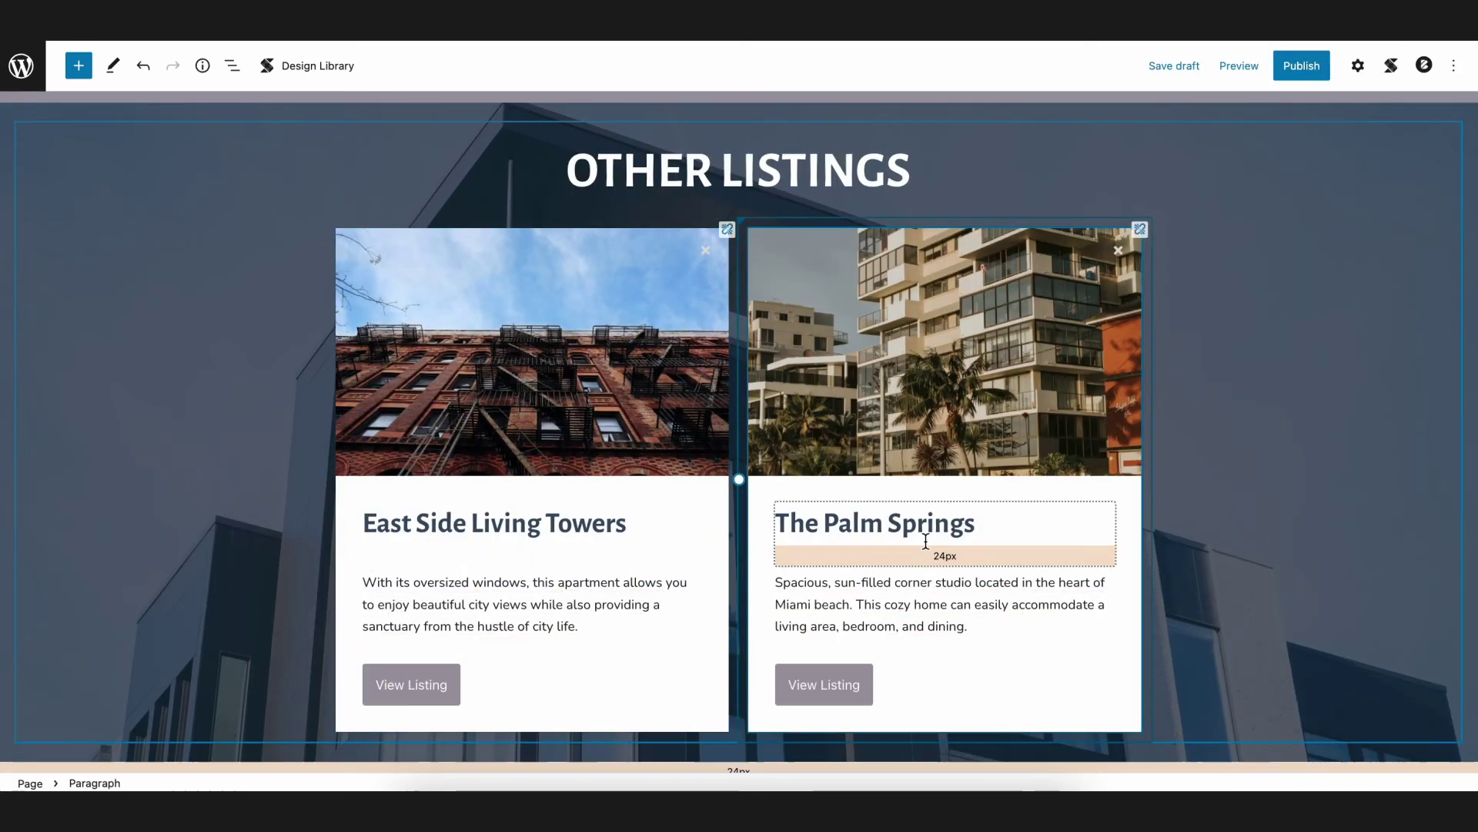
Step: Save the apartment page draft and scroll down to the Other Listings section
click(1172, 67)
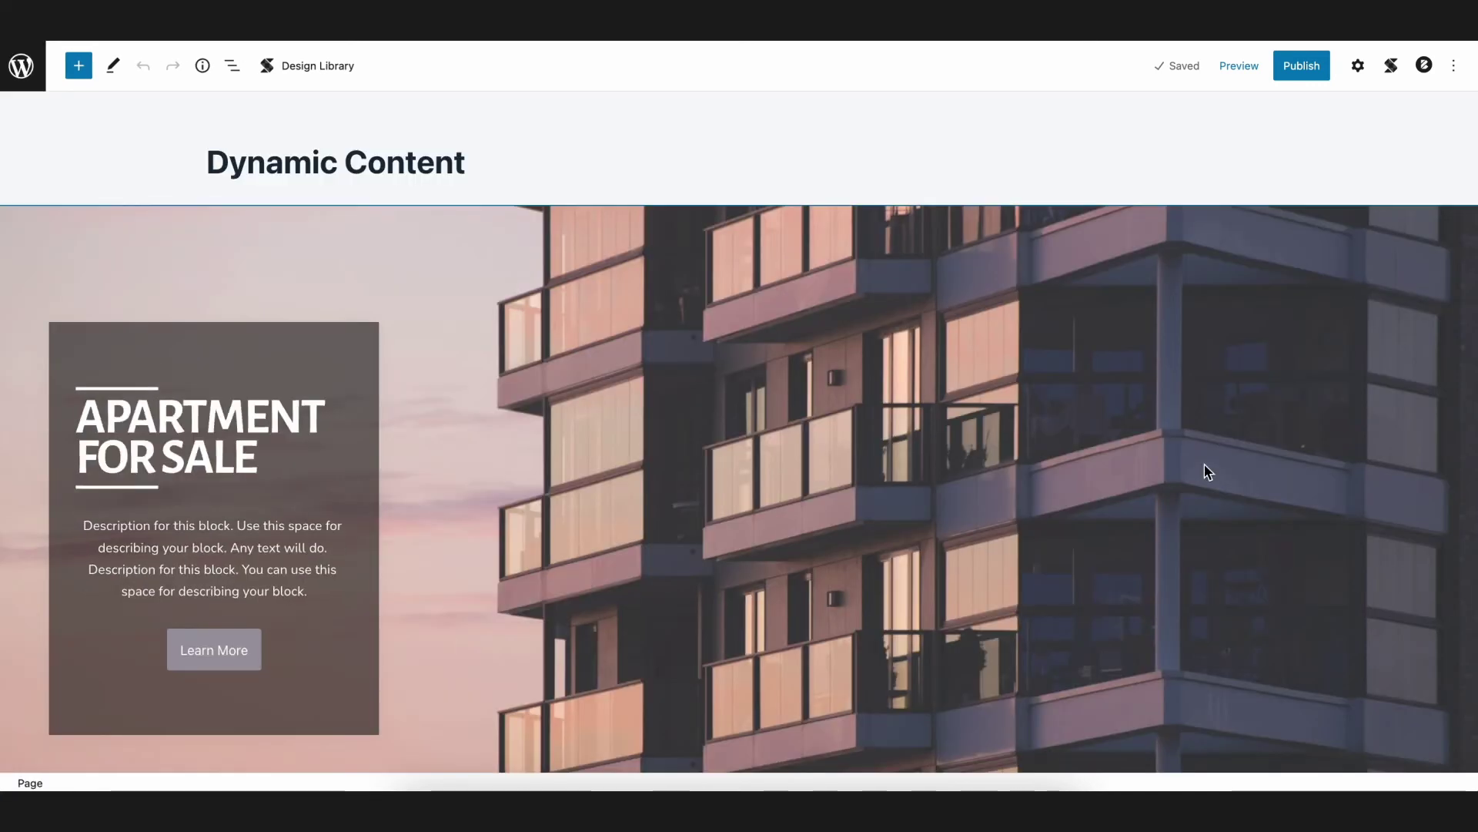
scroll(1199, 495, down, 3)
scroll(1199, 495, down, 10)
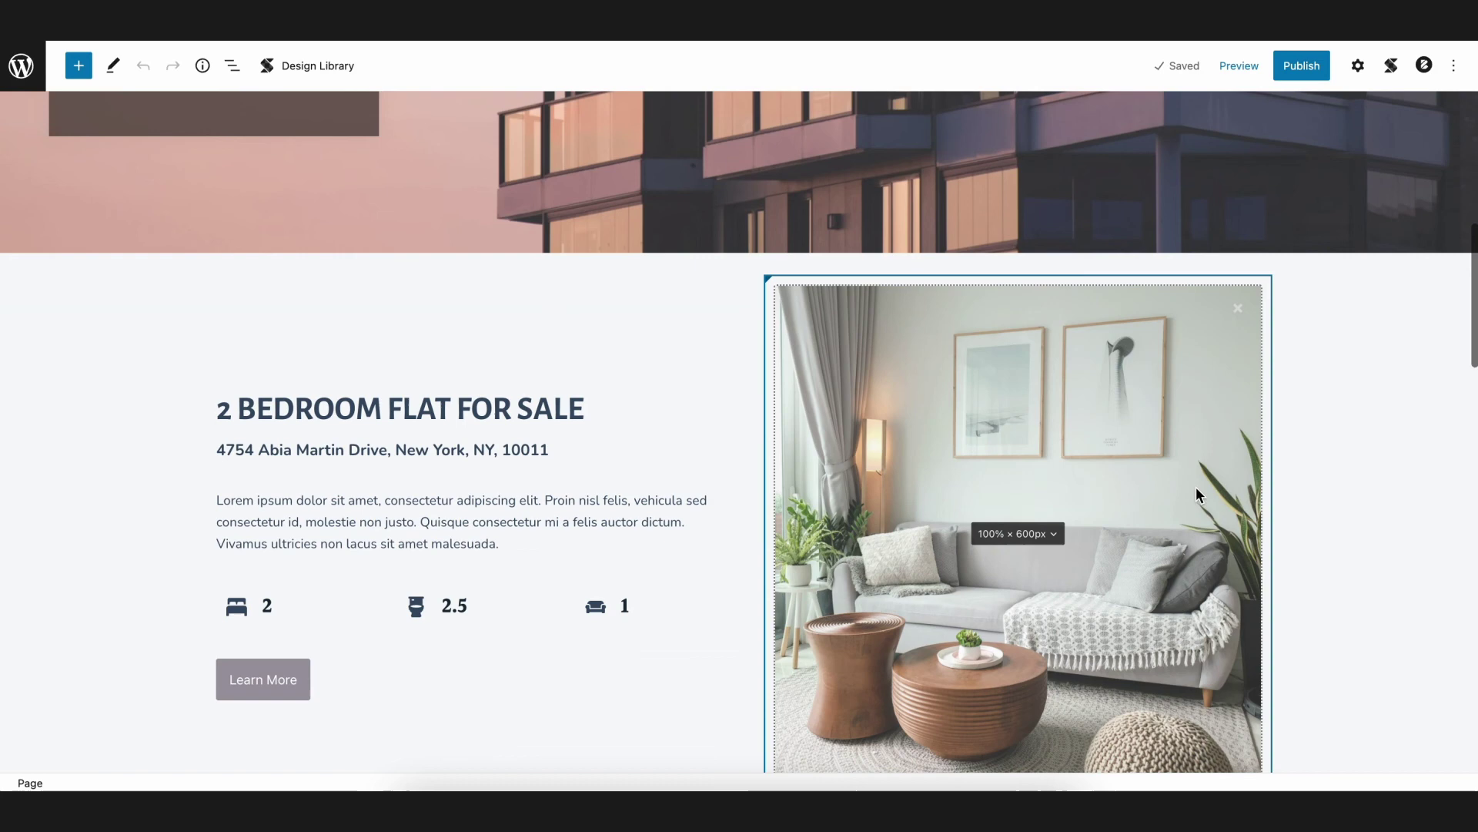
scroll(1198, 495, down, 10)
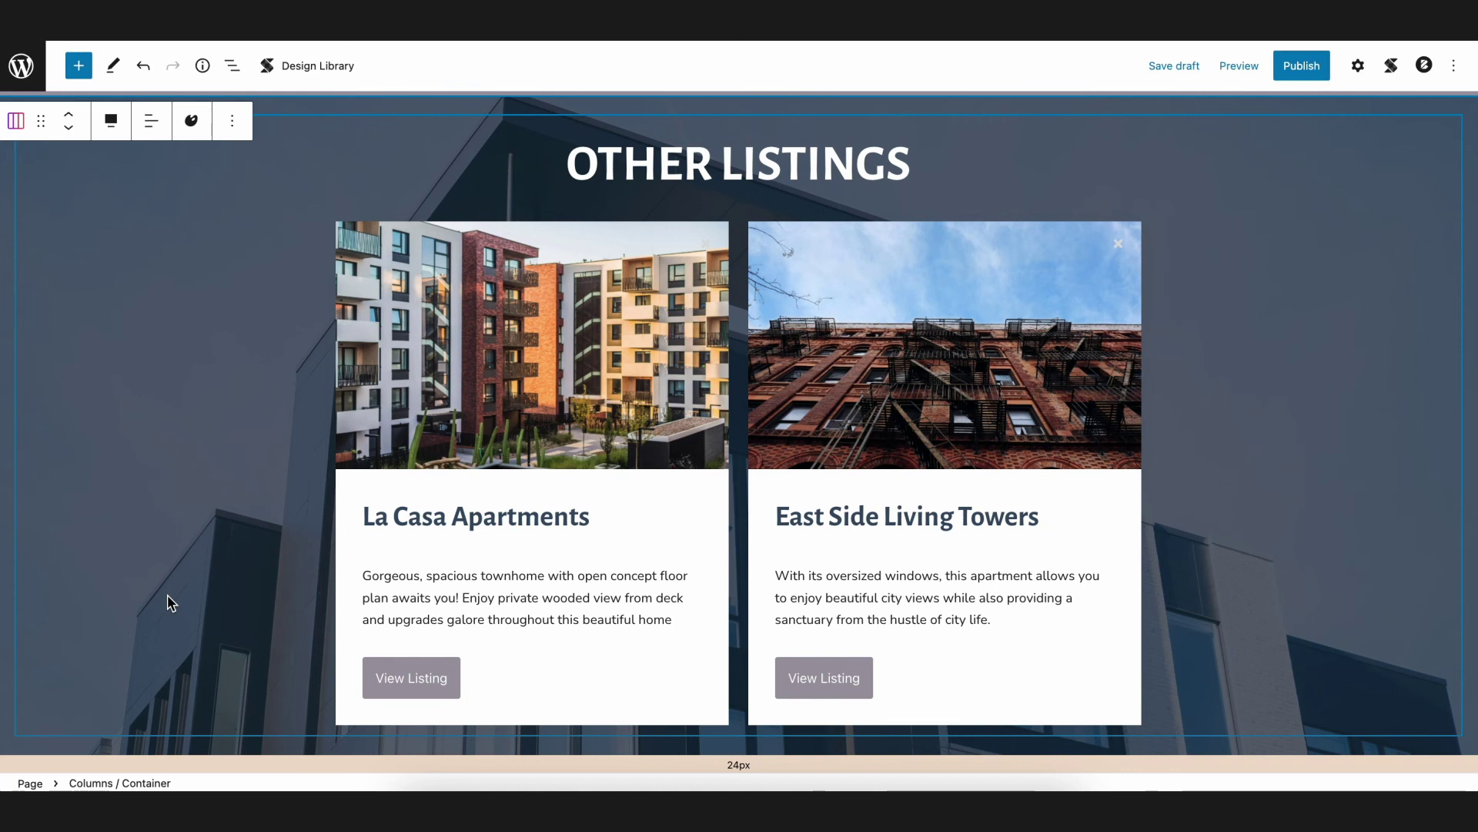
Step: Link the La Casa View Listing button to the 1st latest post's Post URL
click(452, 672)
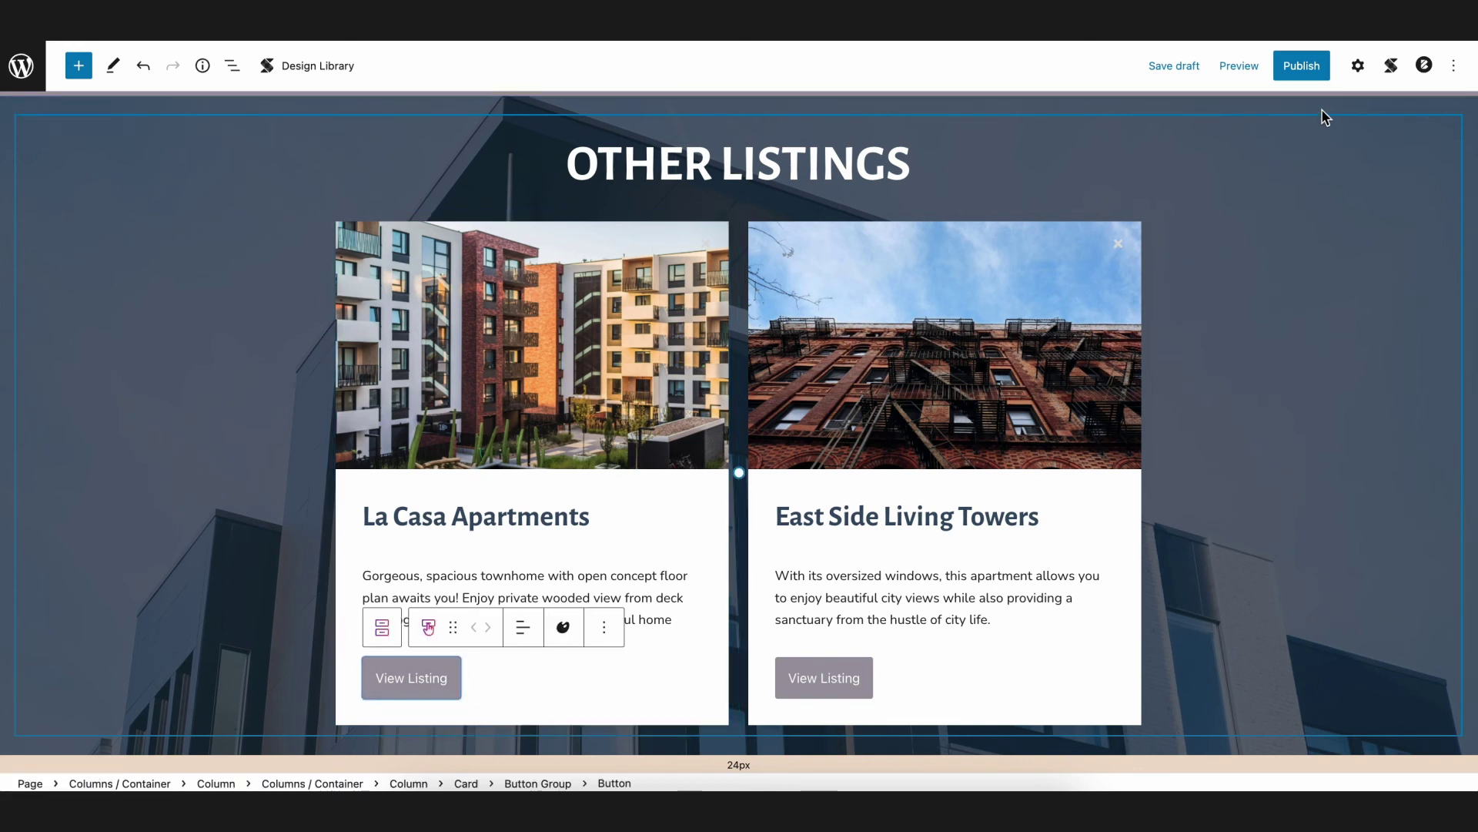
click(1358, 67)
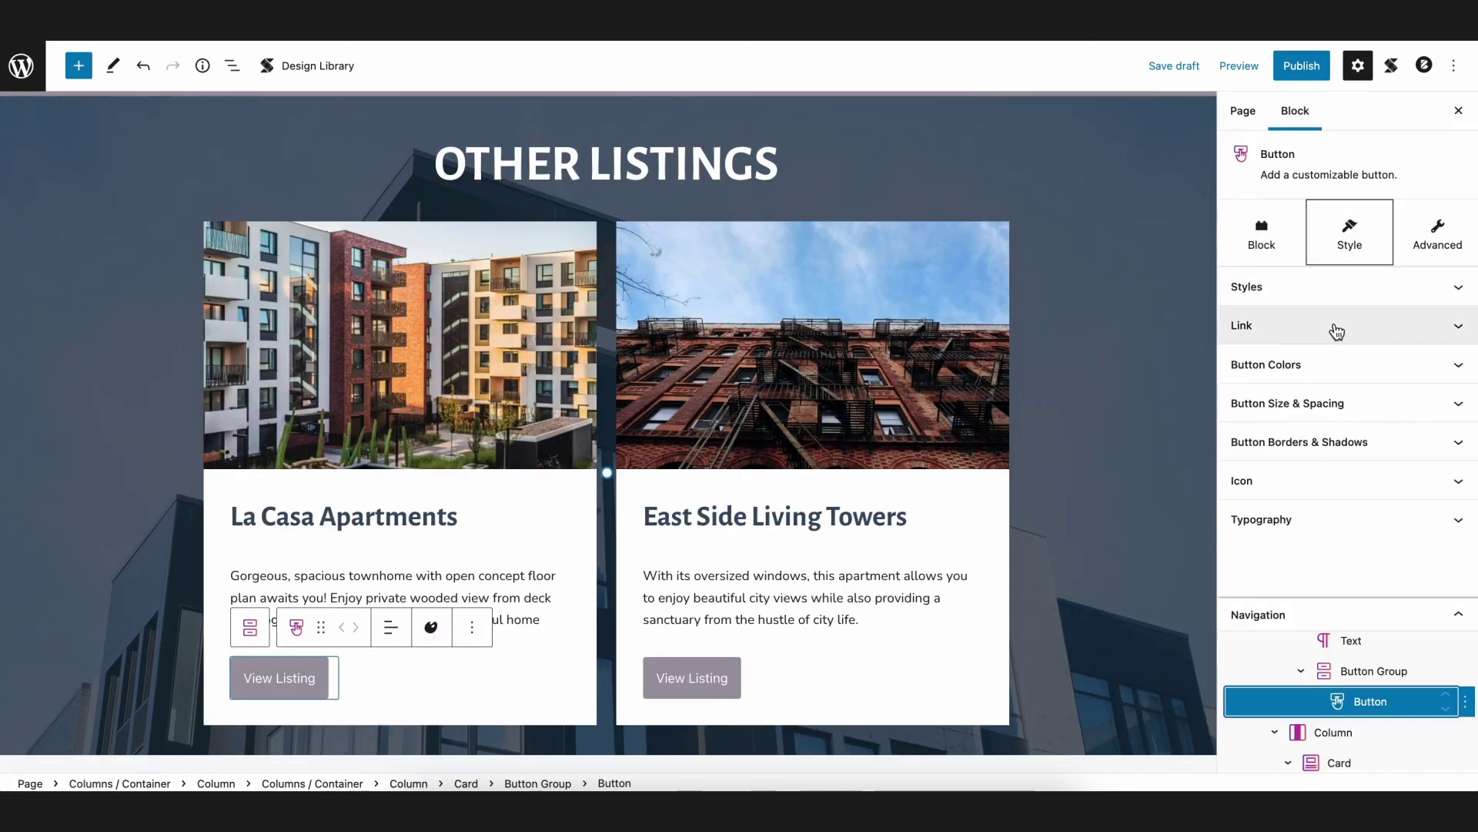
click(1347, 330)
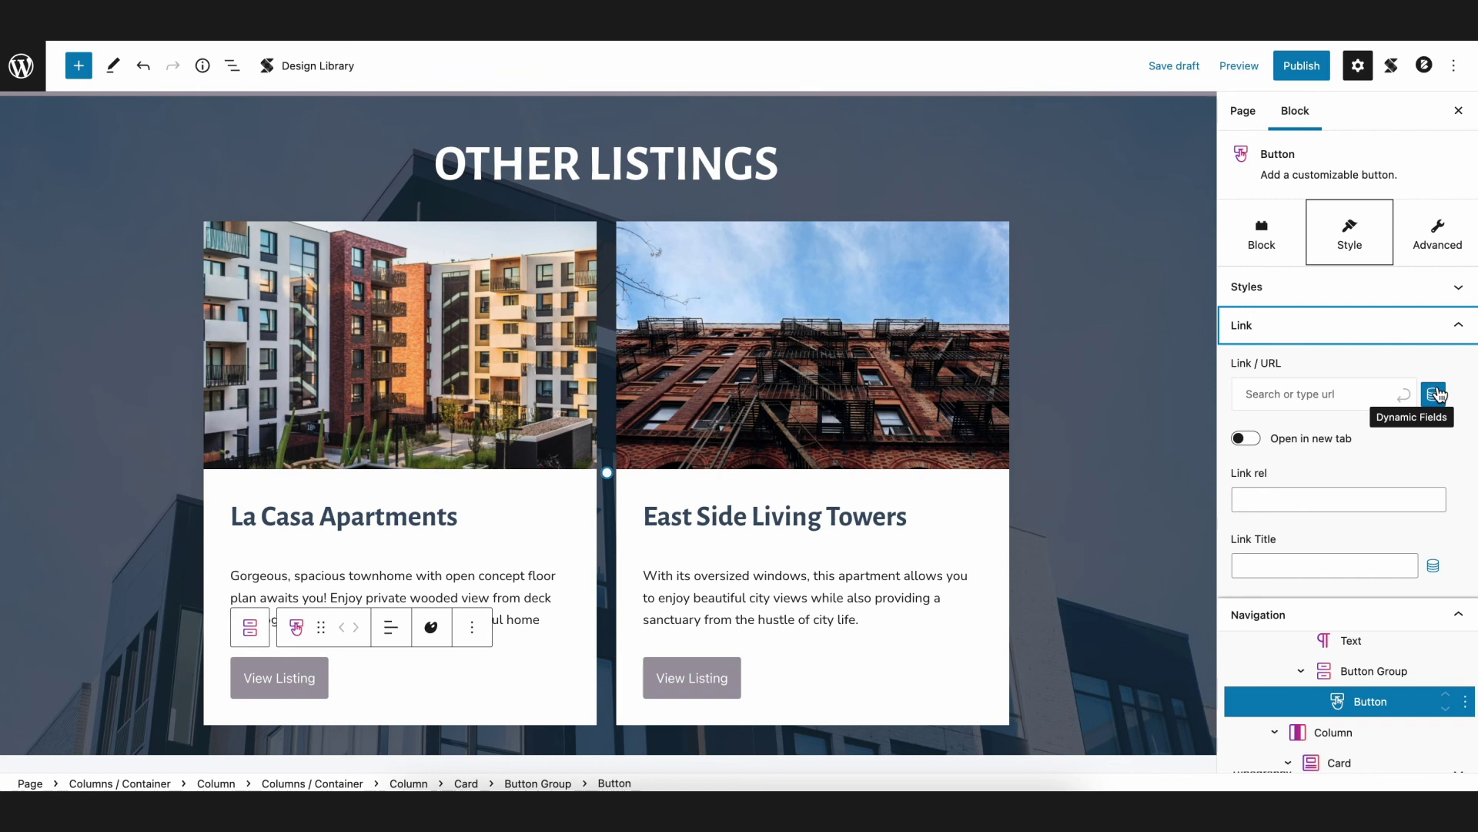
click(1435, 395)
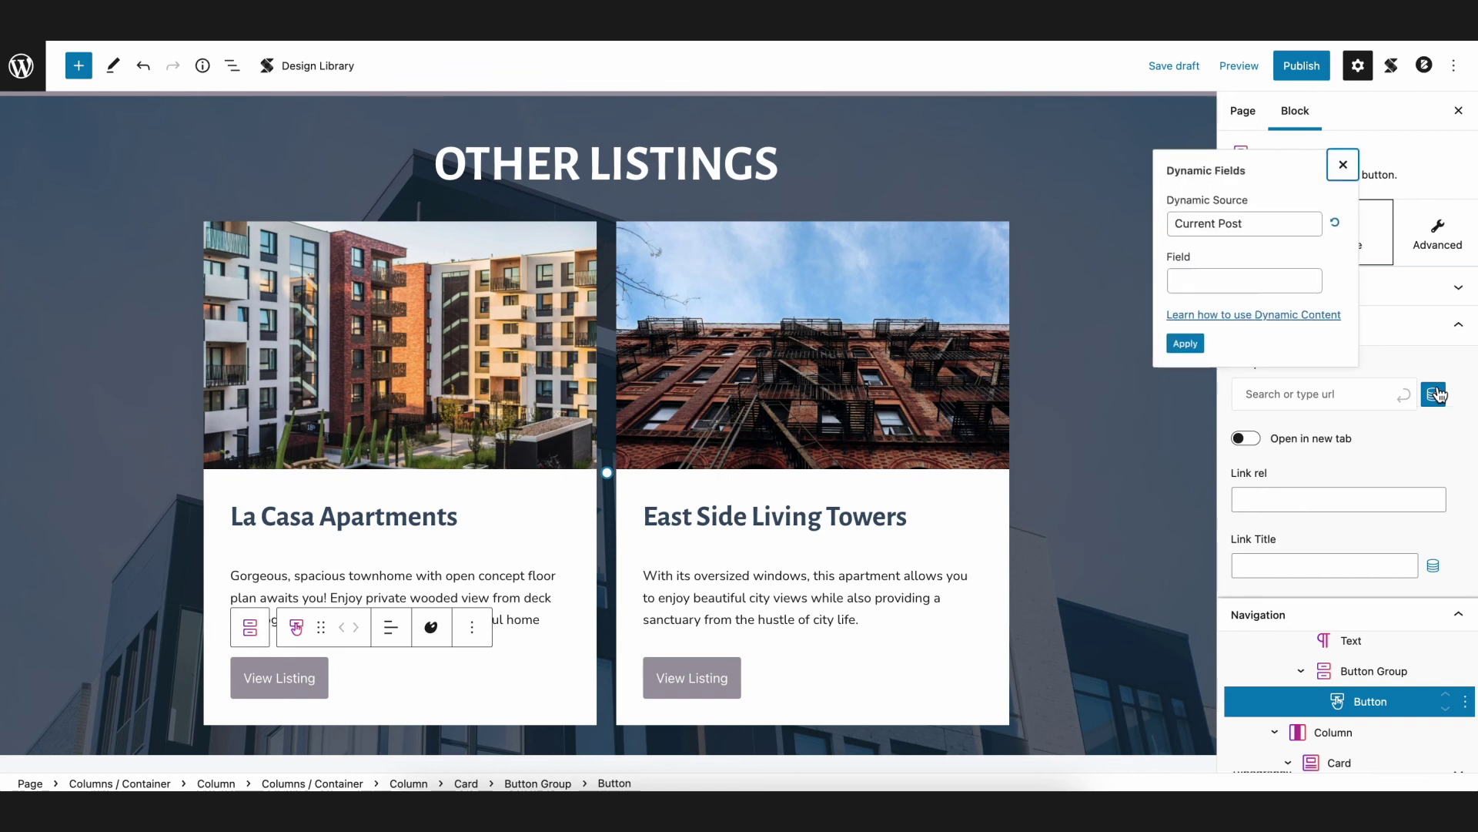
click(1251, 231)
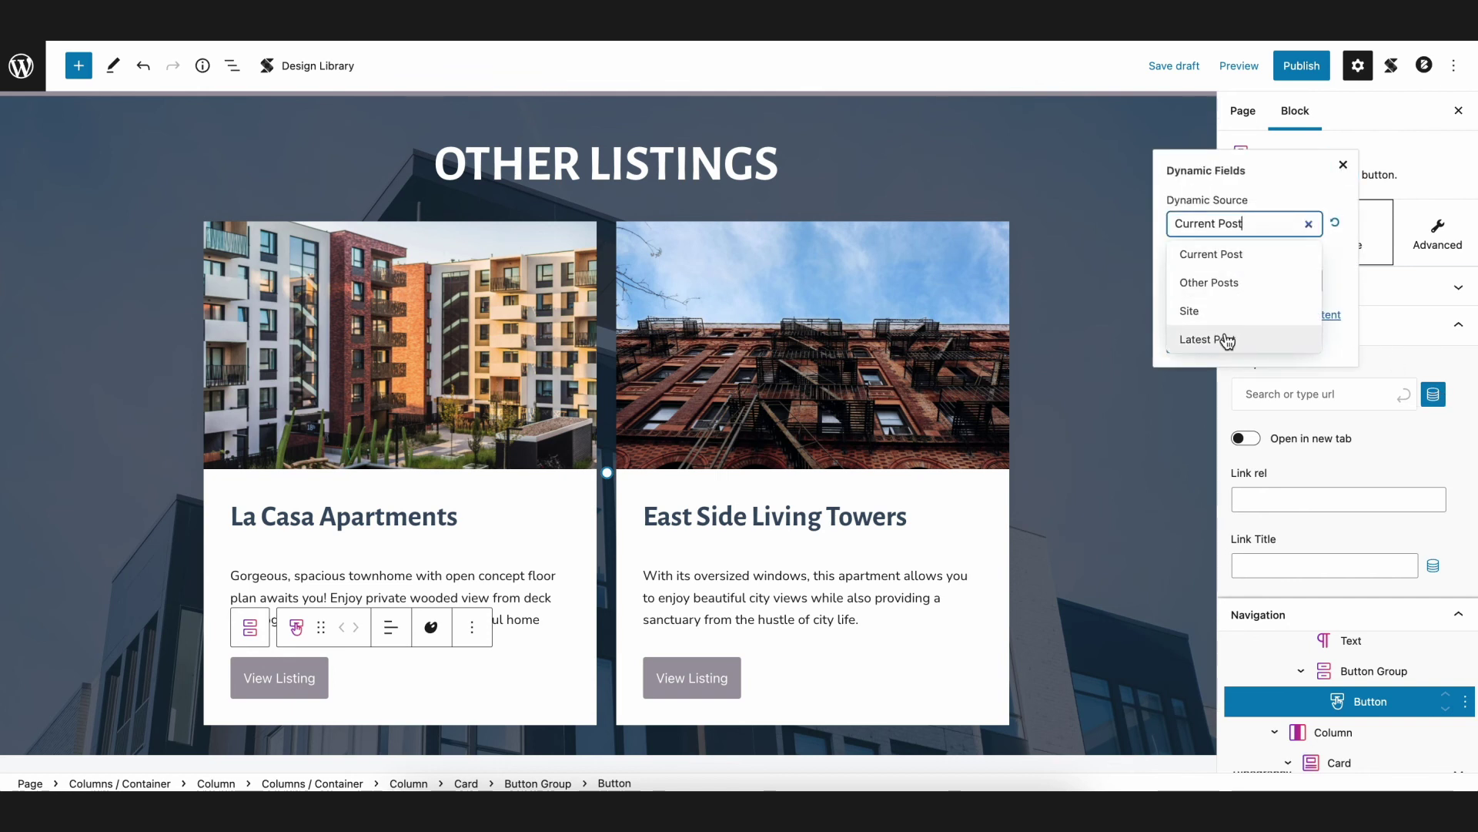
click(1223, 336)
click(1246, 231)
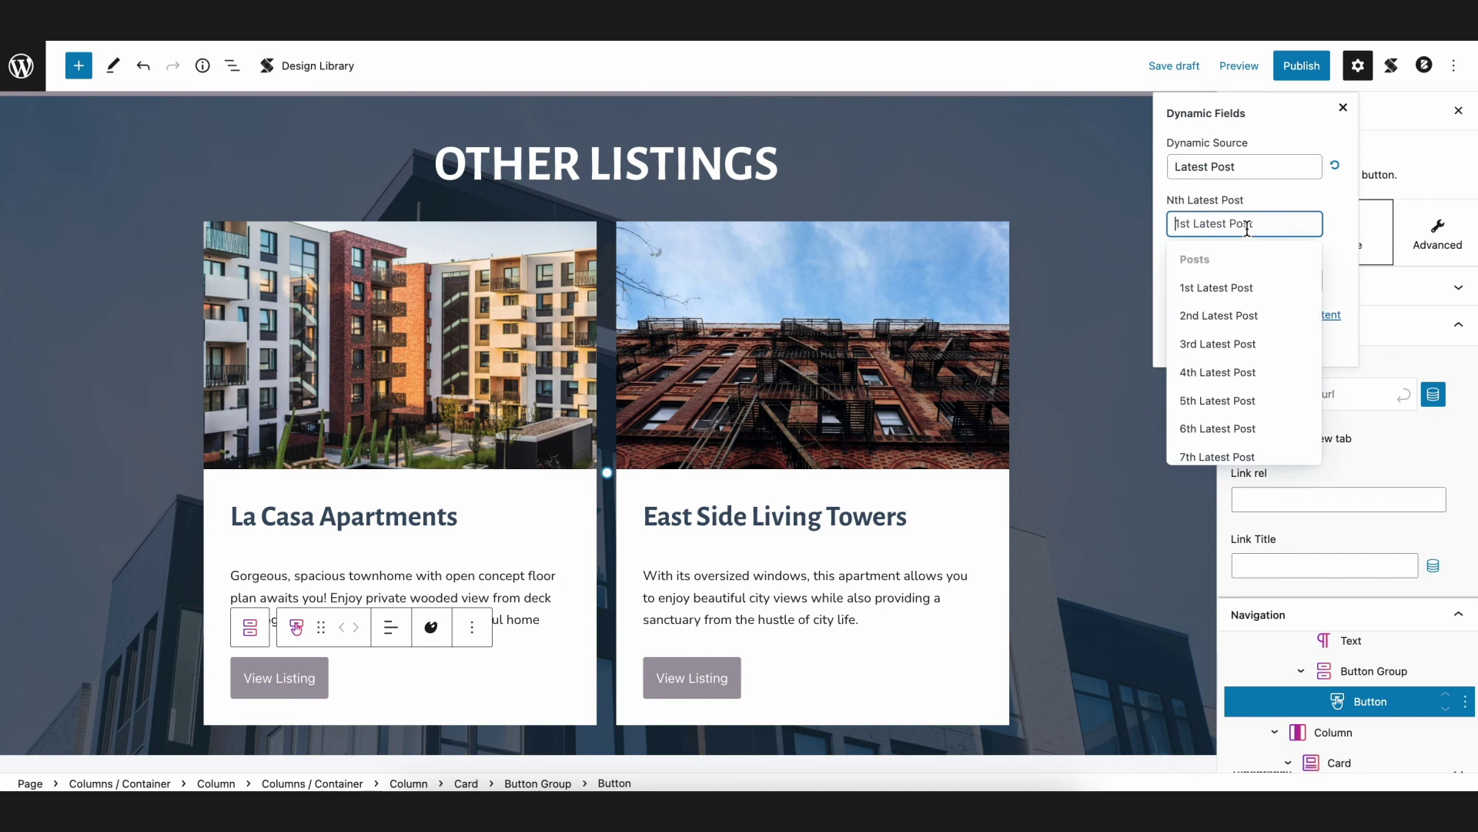
click(1224, 285)
click(1253, 284)
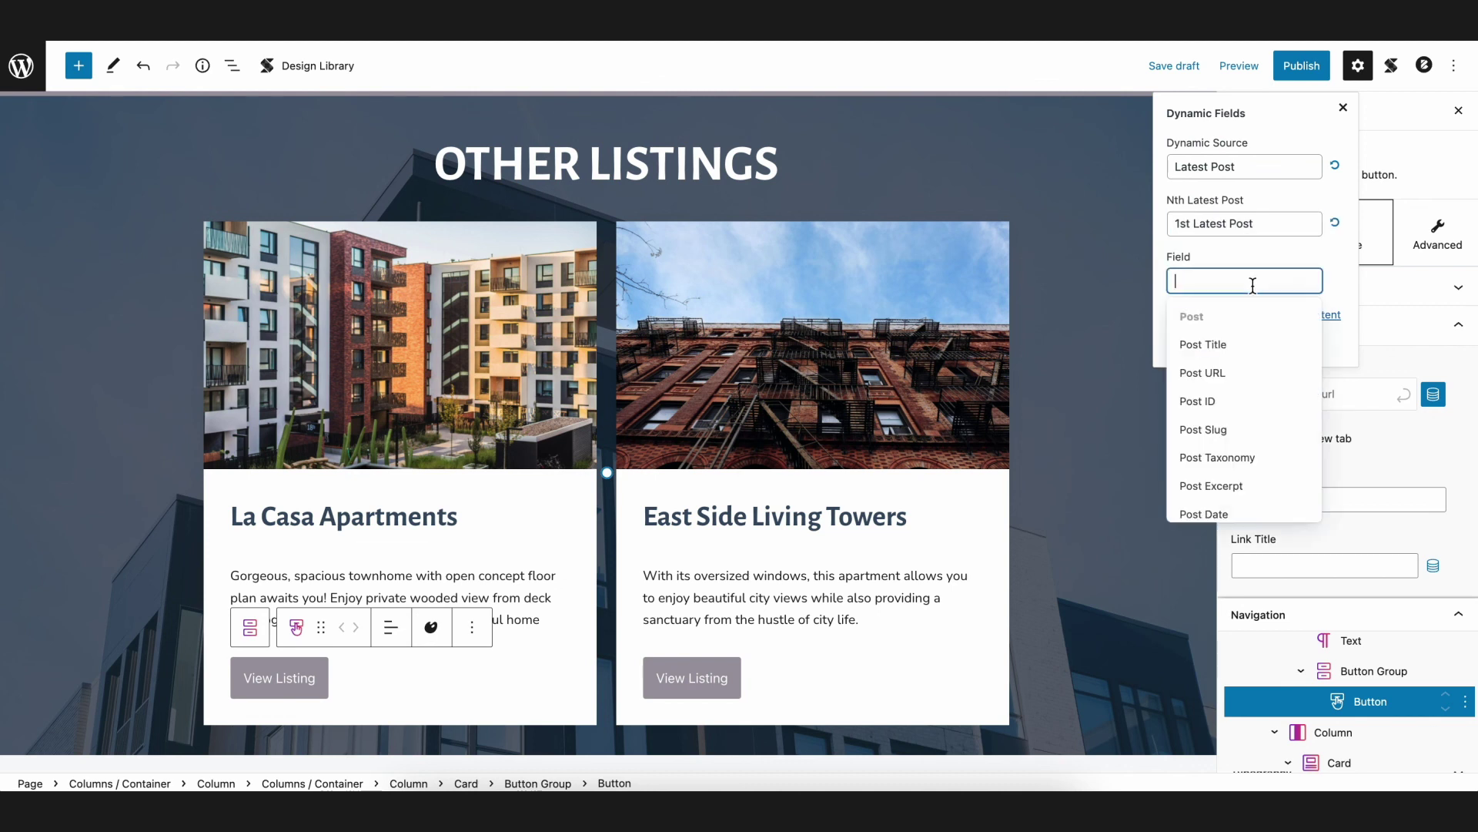
click(1240, 377)
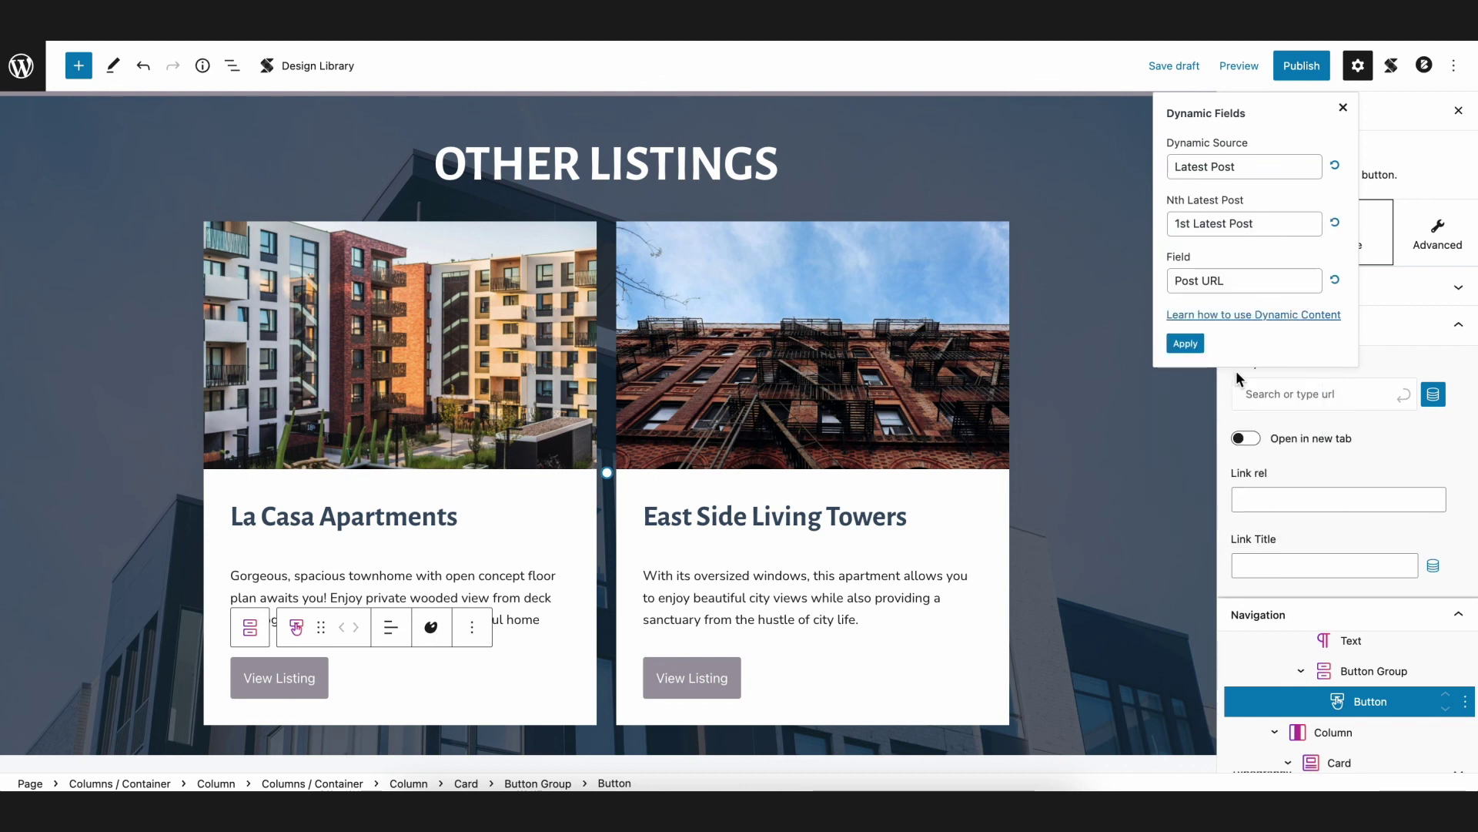
click(1179, 342)
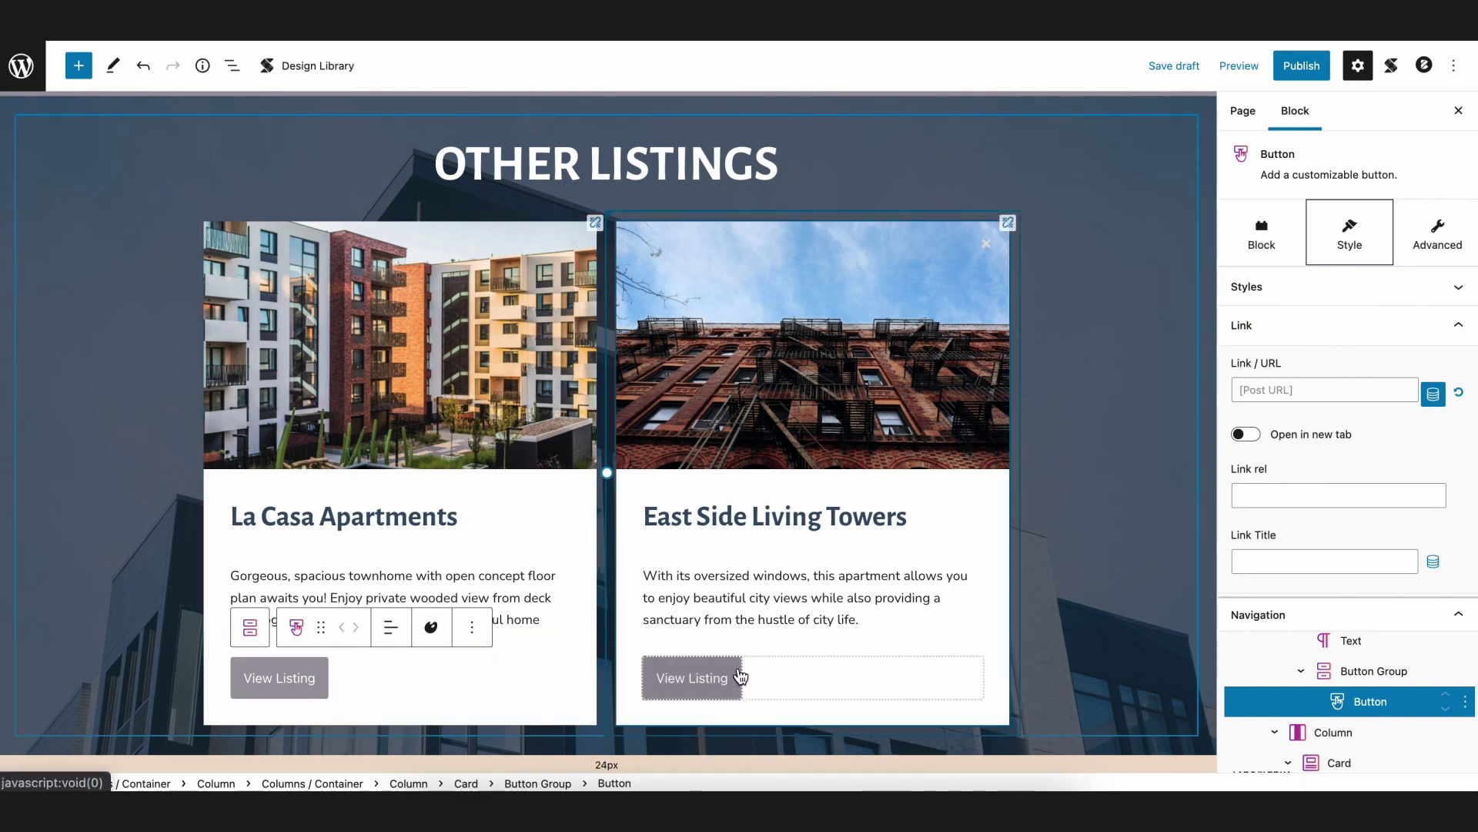
Step: Link the East Side Living Towers View Listing button to the 2nd latest post's Post URL
click(735, 677)
click(1434, 394)
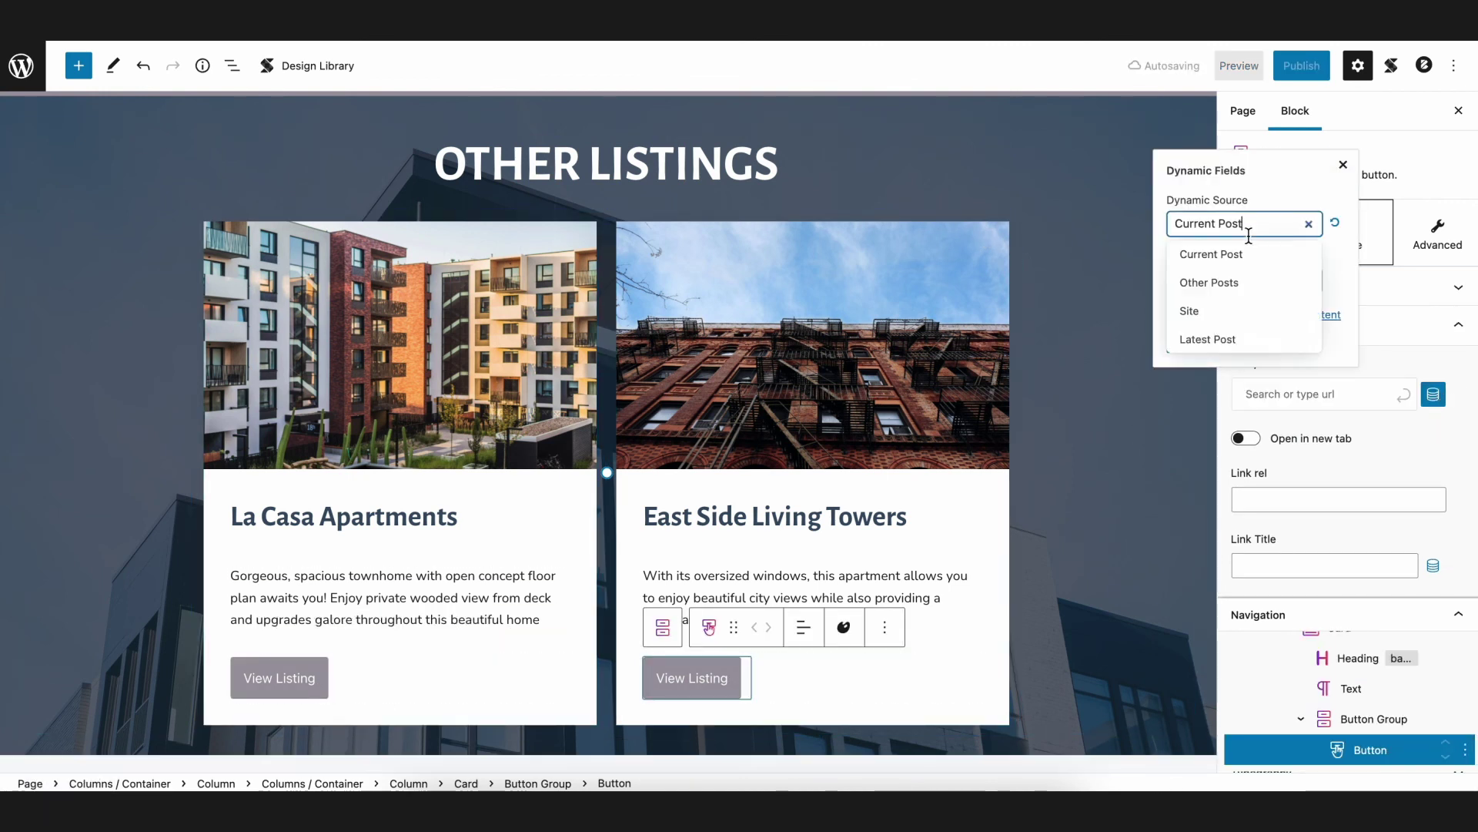
click(1255, 225)
click(1232, 338)
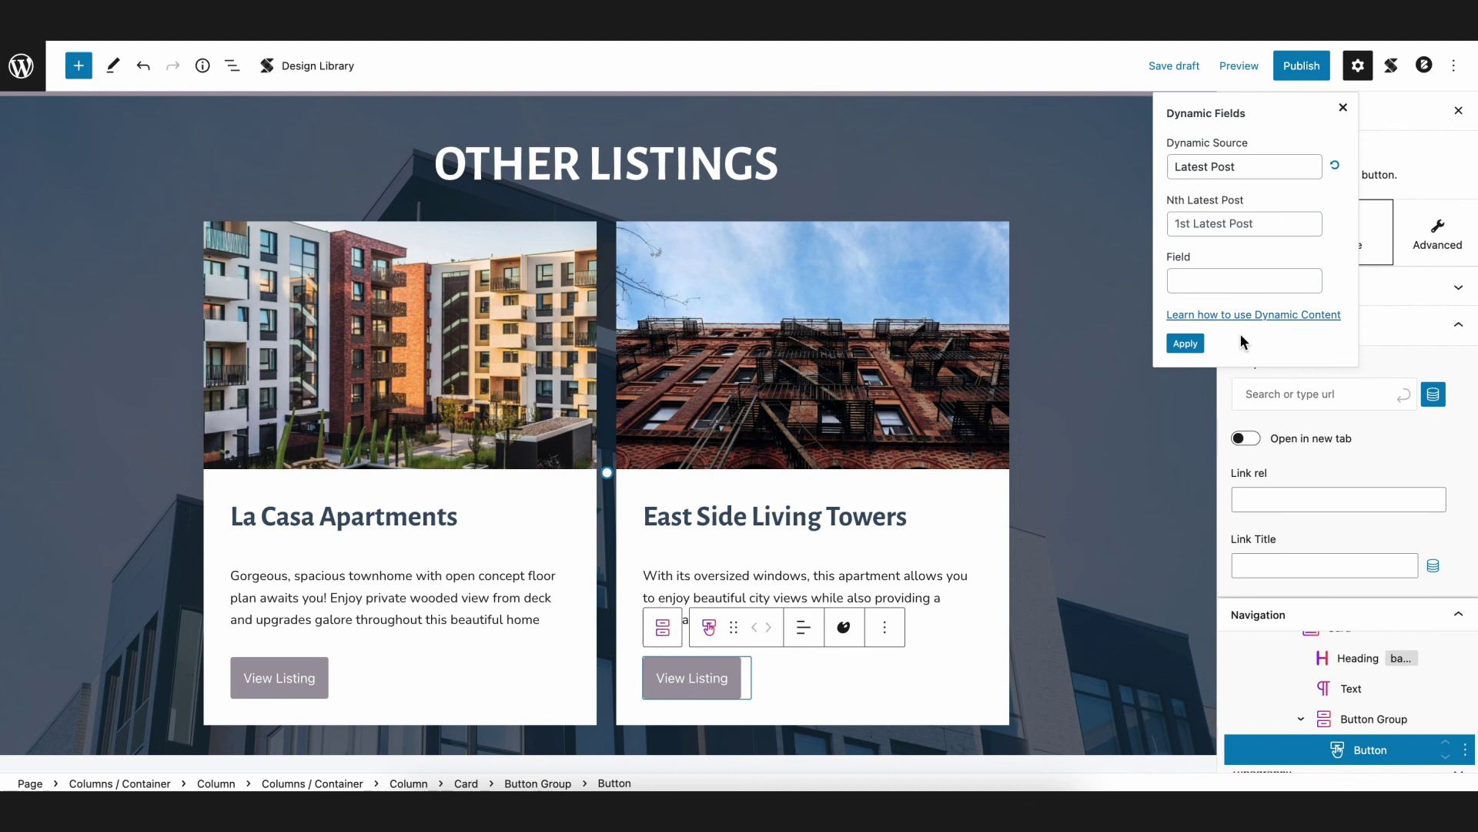
click(1241, 223)
click(1236, 312)
click(1241, 281)
click(1233, 371)
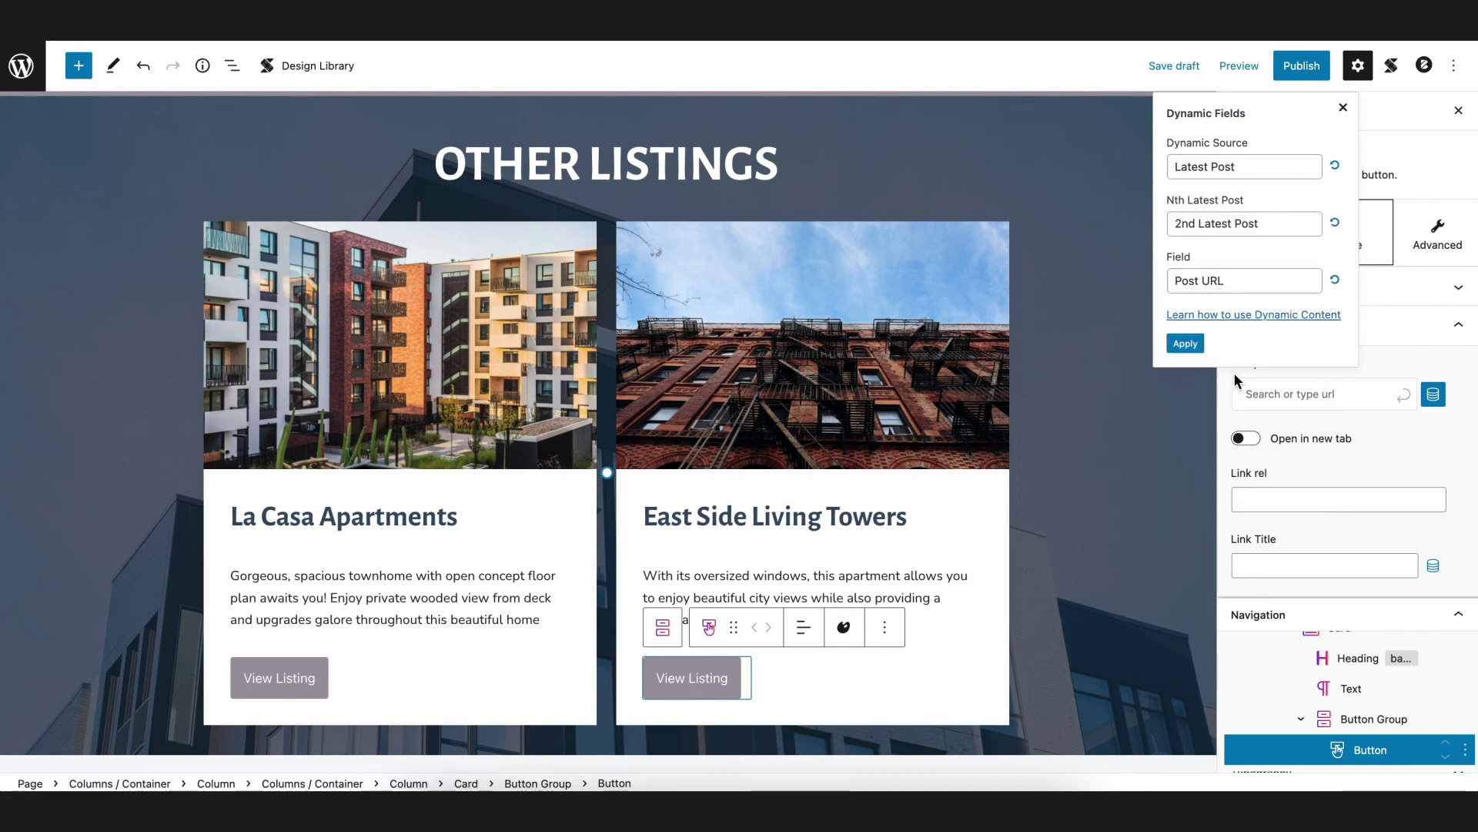
click(1191, 345)
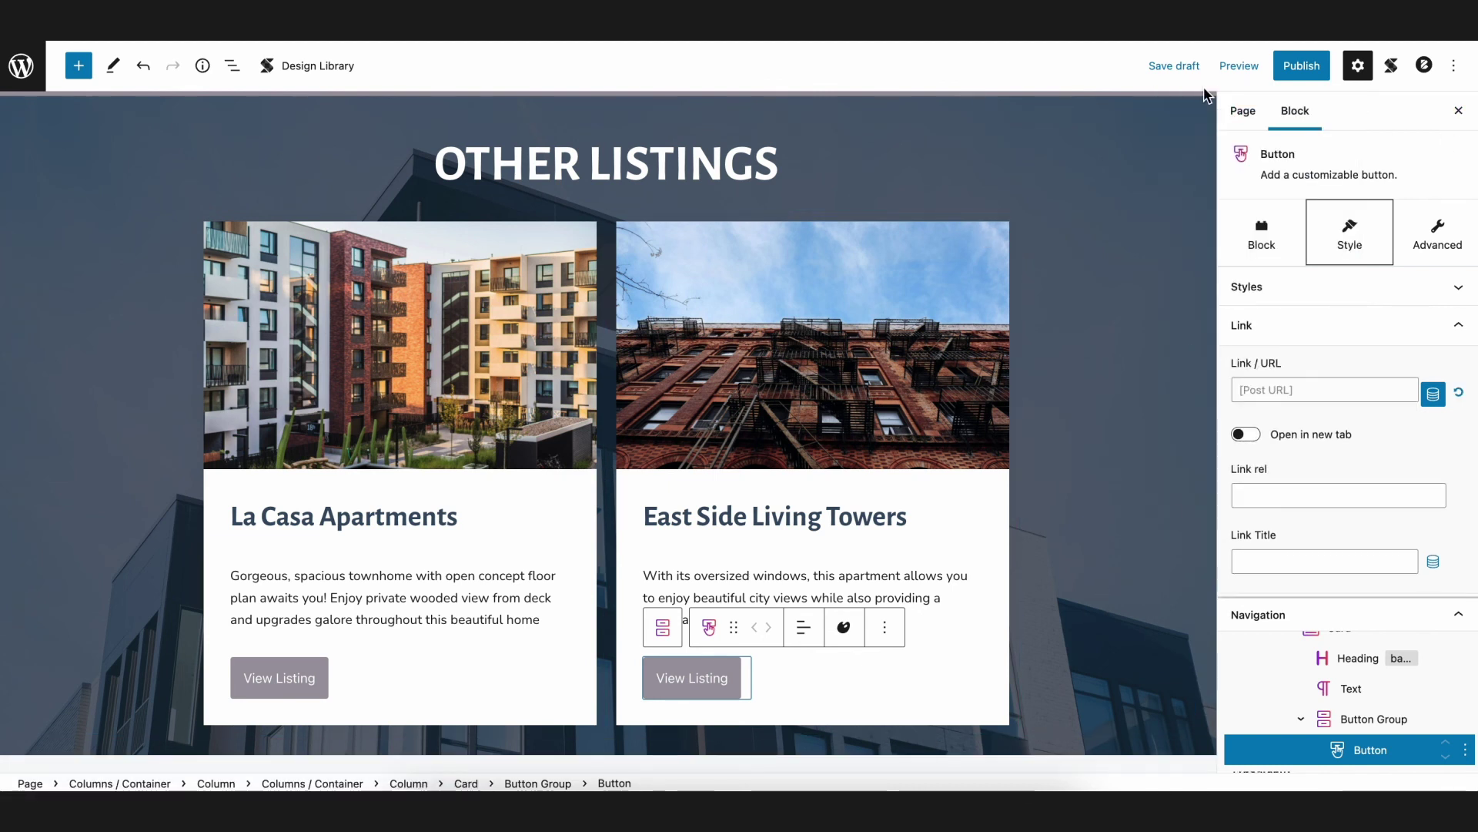
click(1458, 110)
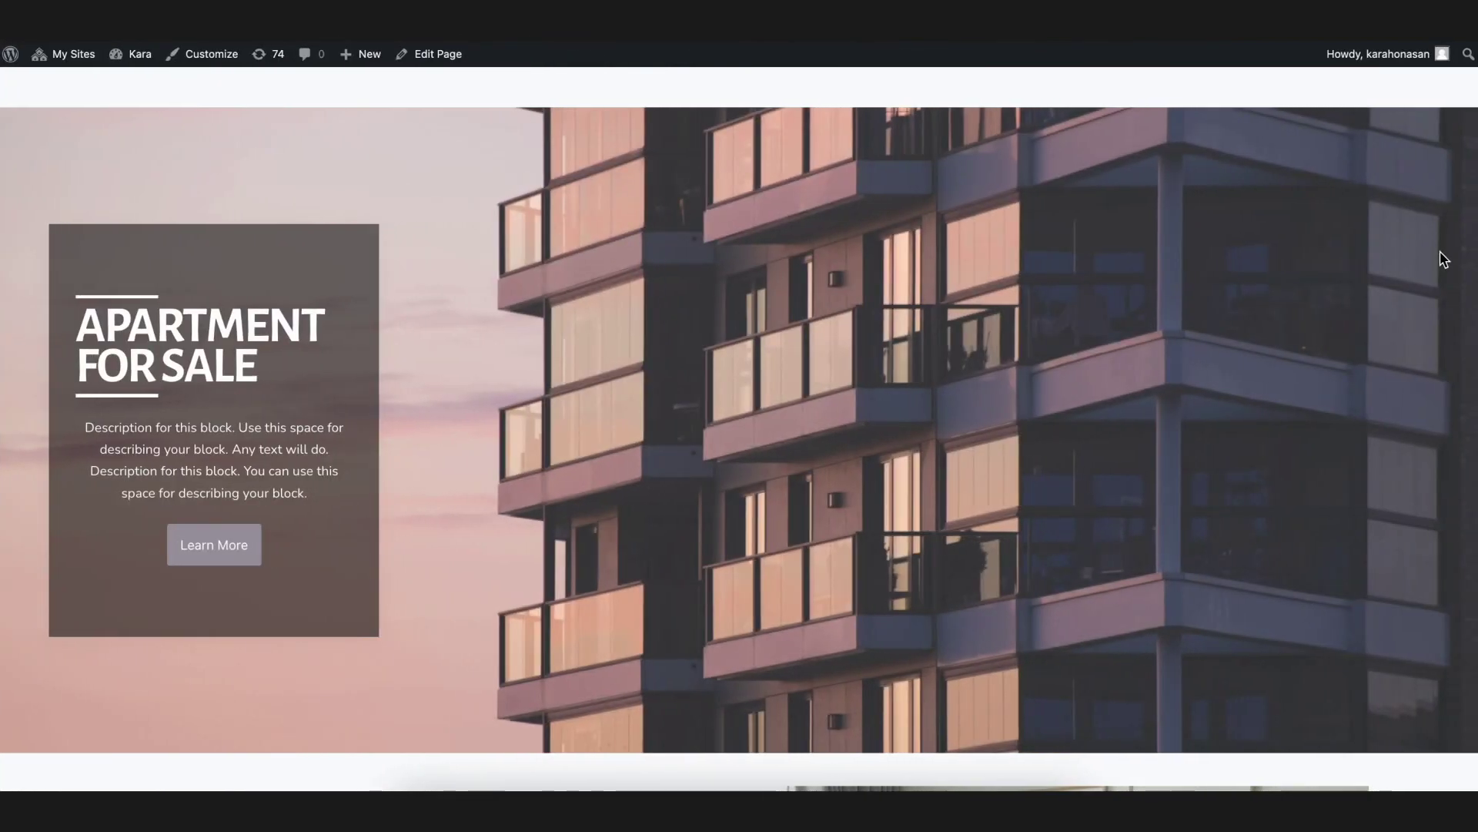
scroll(1444, 259, down, 5)
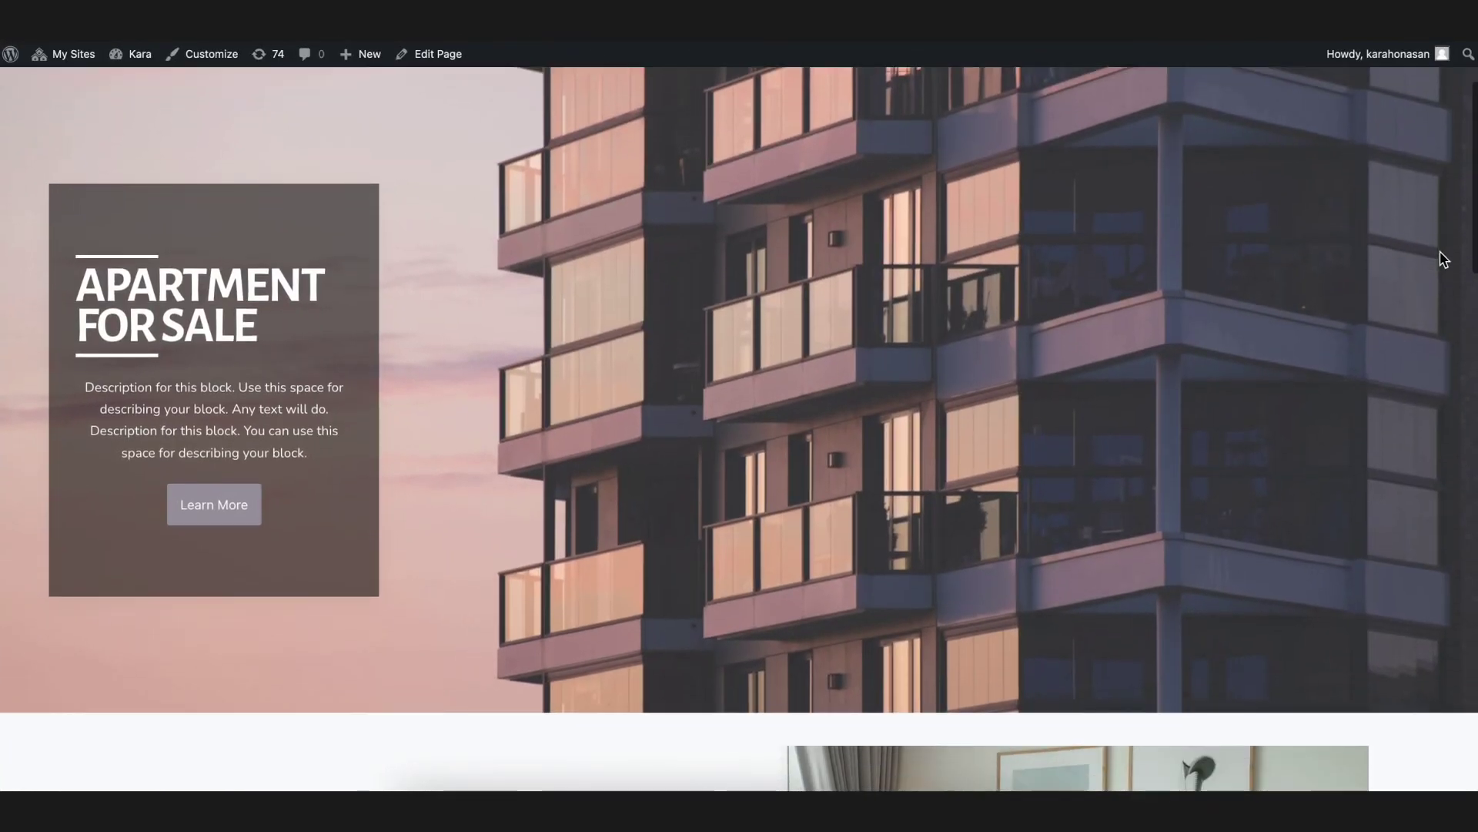
scroll(1444, 259, down, 4)
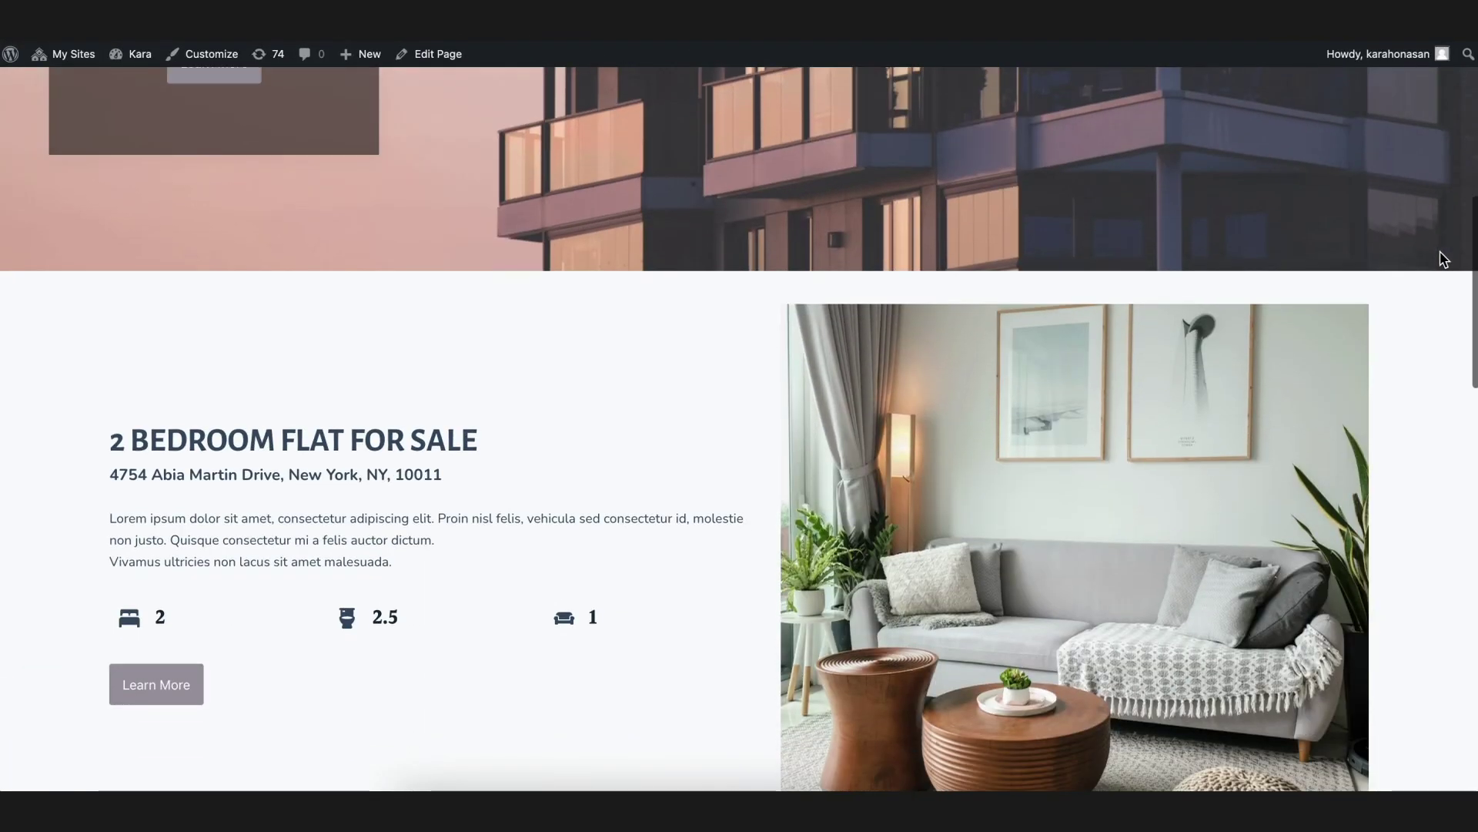
scroll(1443, 260, down, 3)
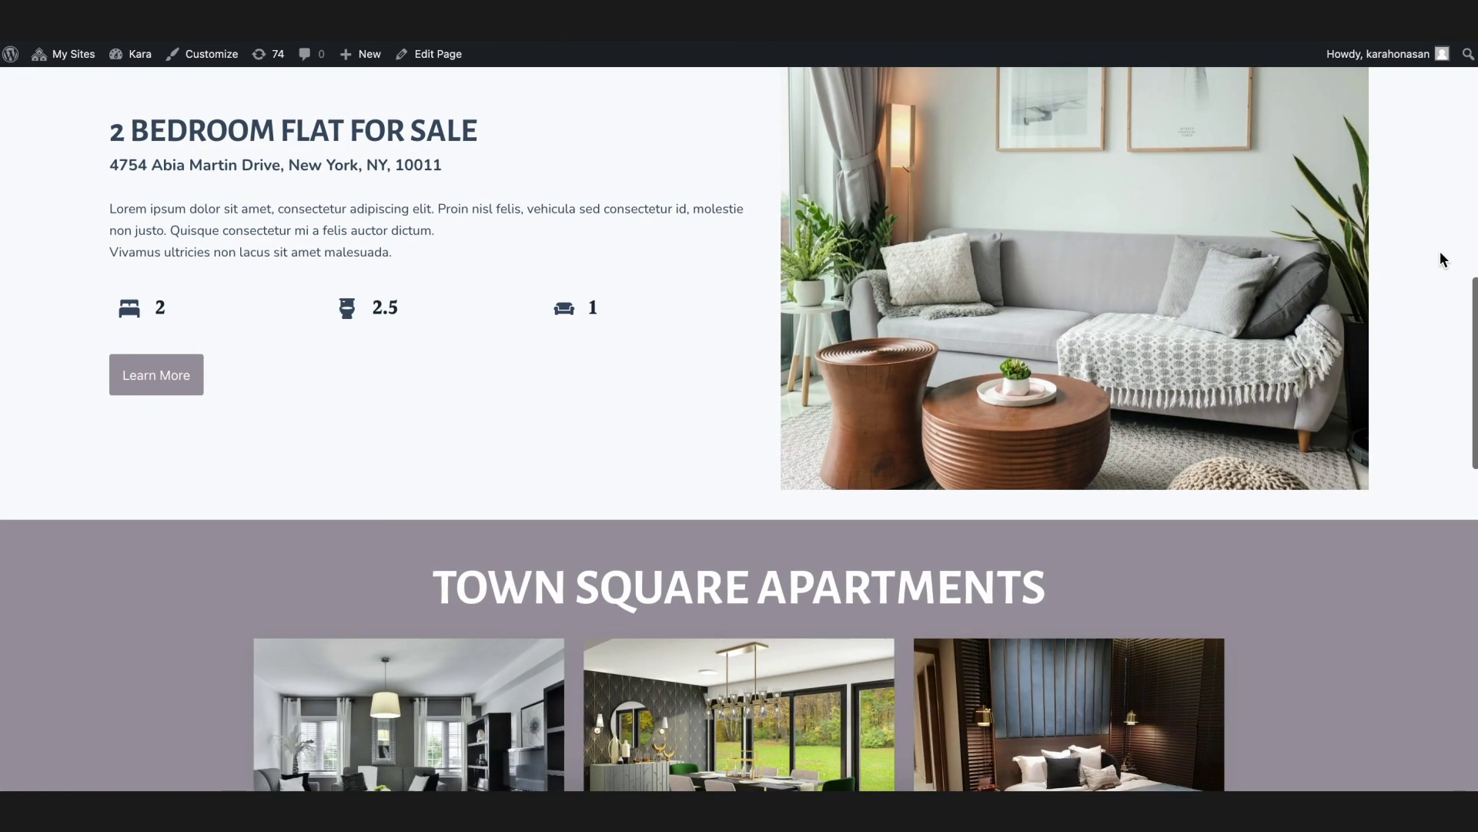
scroll(1444, 259, down, 3)
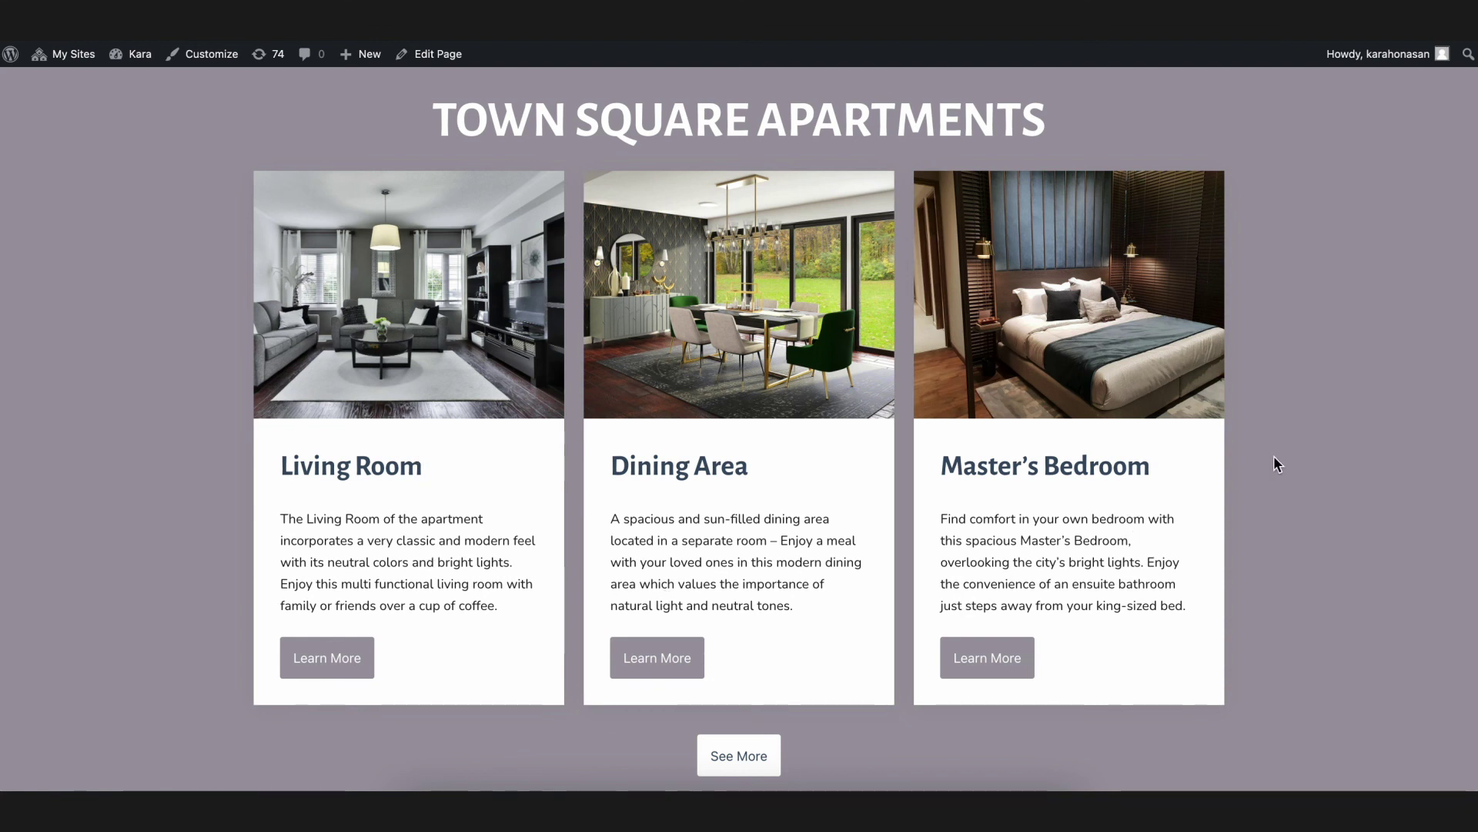
scroll(1395, 454, down, 3)
scroll(1396, 456, down, 5)
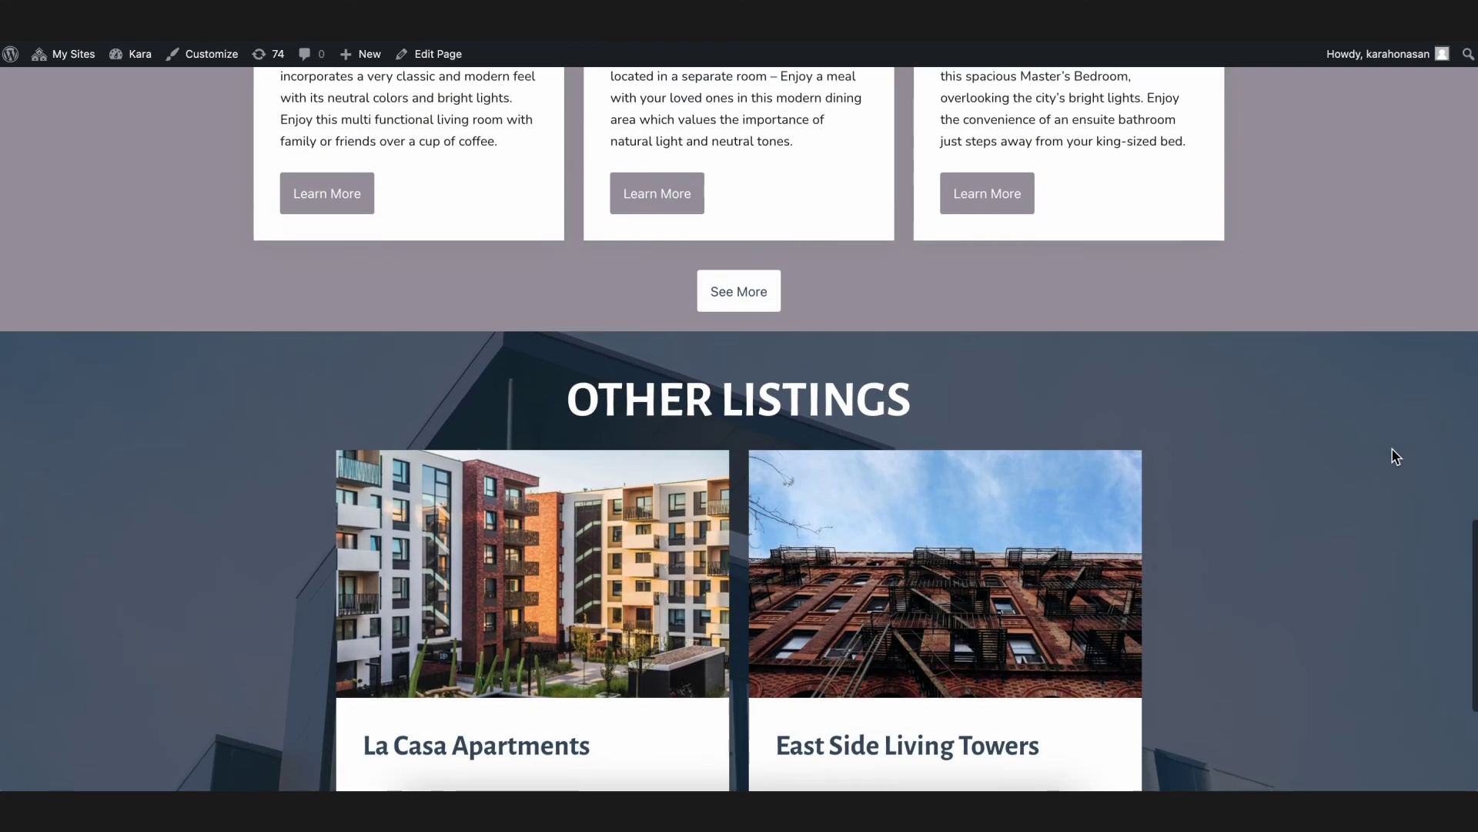
scroll(1395, 456, down, 1)
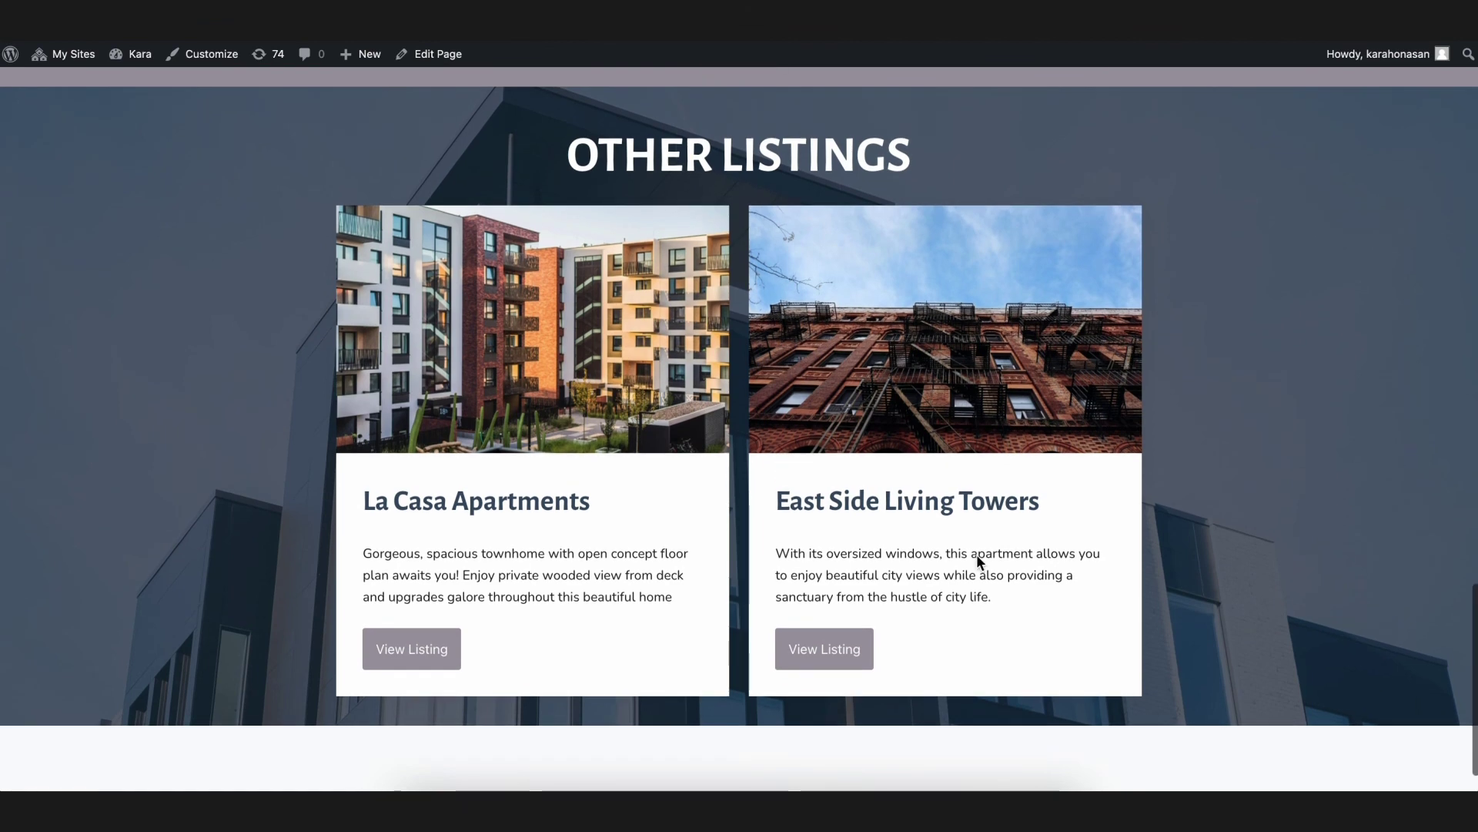